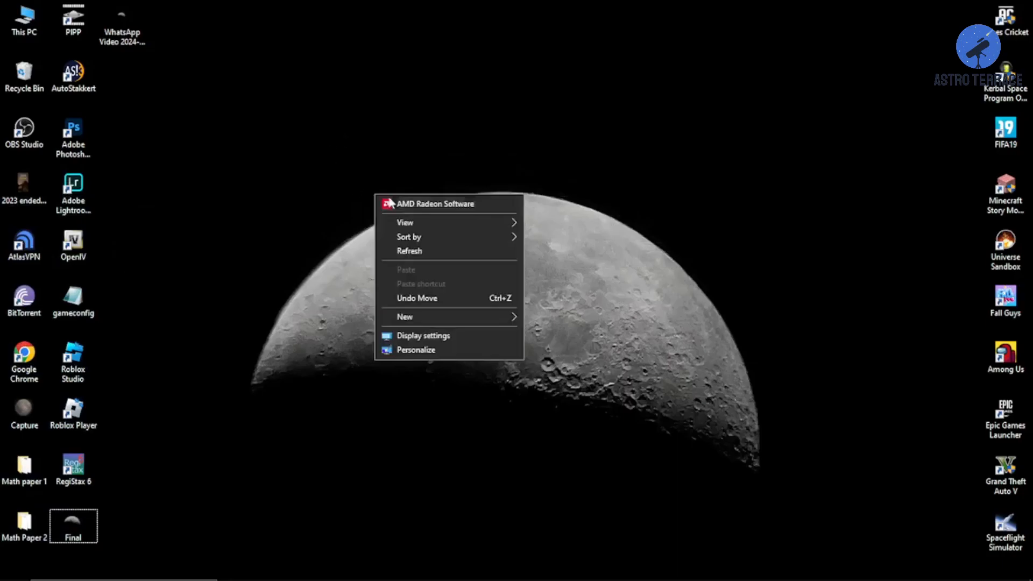
Step: Play the WhatsApp moon video from the desktop with its sound muted, rewind it to the start and close the player
{"action": "left_click", "coordinate": [449, 250]}
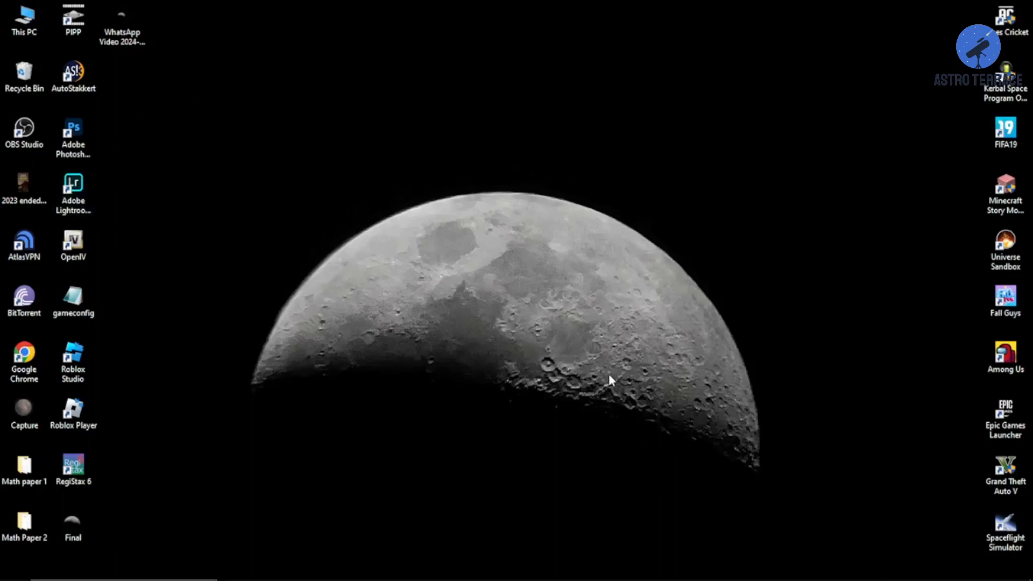
{"action": "left_click_drag", "start_coordinate": [123, 16], "coordinate": [372, 118]}
{"action": "left_click_drag", "start_coordinate": [379, 161], "coordinate": [185, 52]}
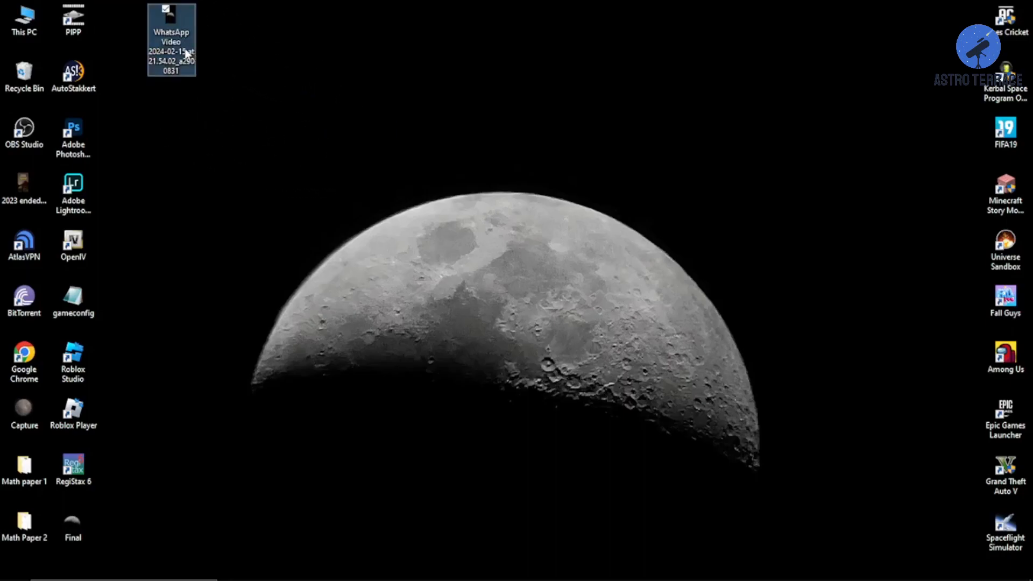
{"action": "double_click", "coordinate": [183, 54]}
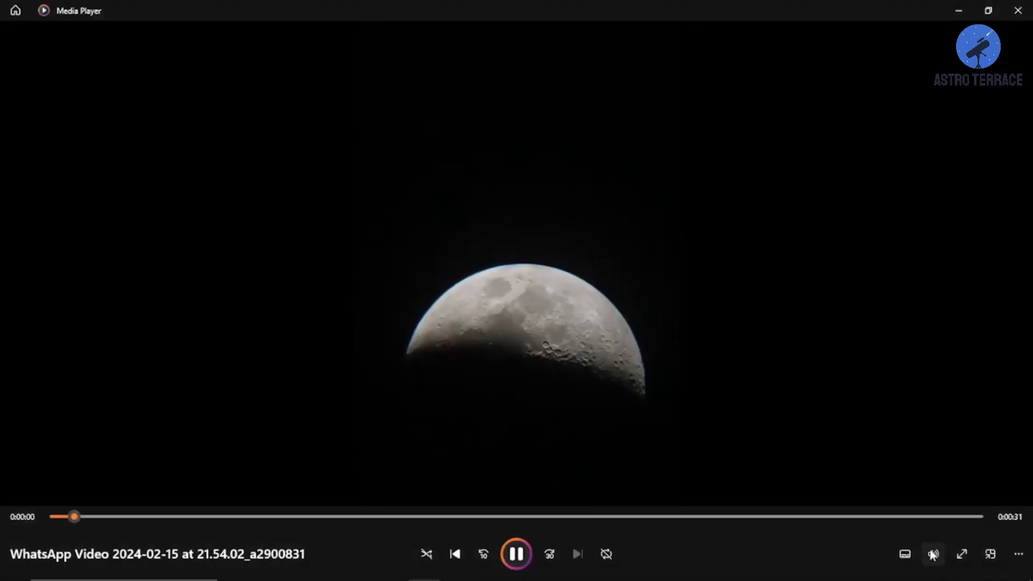
{"action": "left_click", "coordinate": [934, 555]}
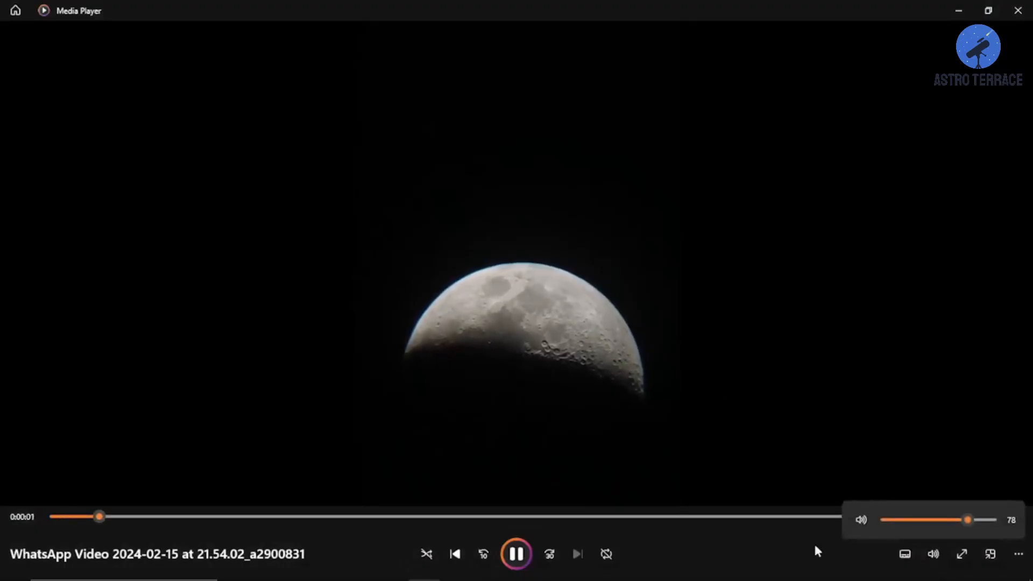
{"action": "left_click_drag", "start_coordinate": [966, 520], "coordinate": [782, 454]}
{"action": "left_click", "coordinate": [782, 453]}
{"action": "left_click_drag", "start_coordinate": [169, 517], "coordinate": [1, 520]}
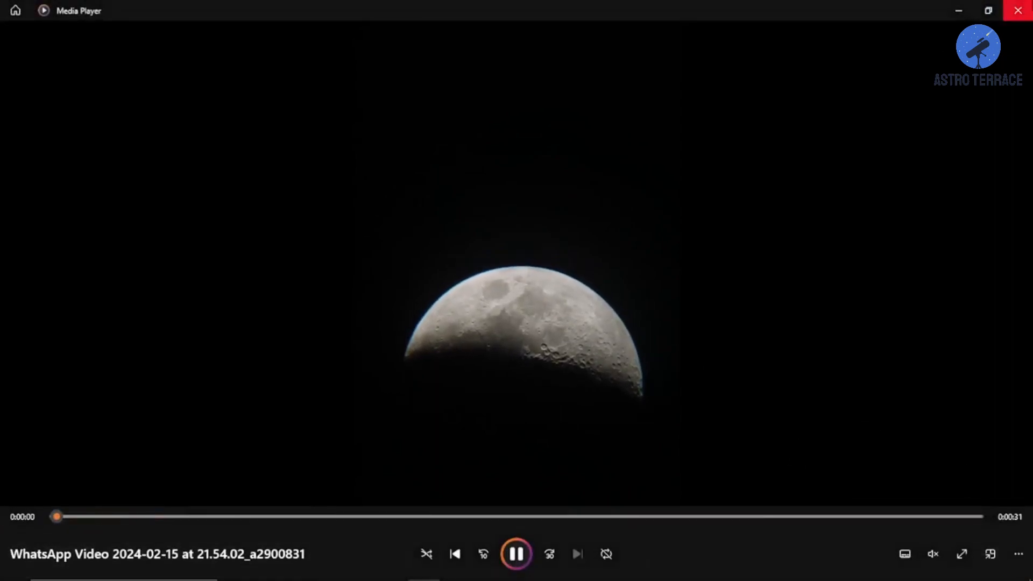
{"action": "left_click", "coordinate": [1019, 11]}
{"action": "left_click_drag", "start_coordinate": [167, 16], "coordinate": [118, 16]}
{"action": "left_click", "coordinate": [394, 188]}
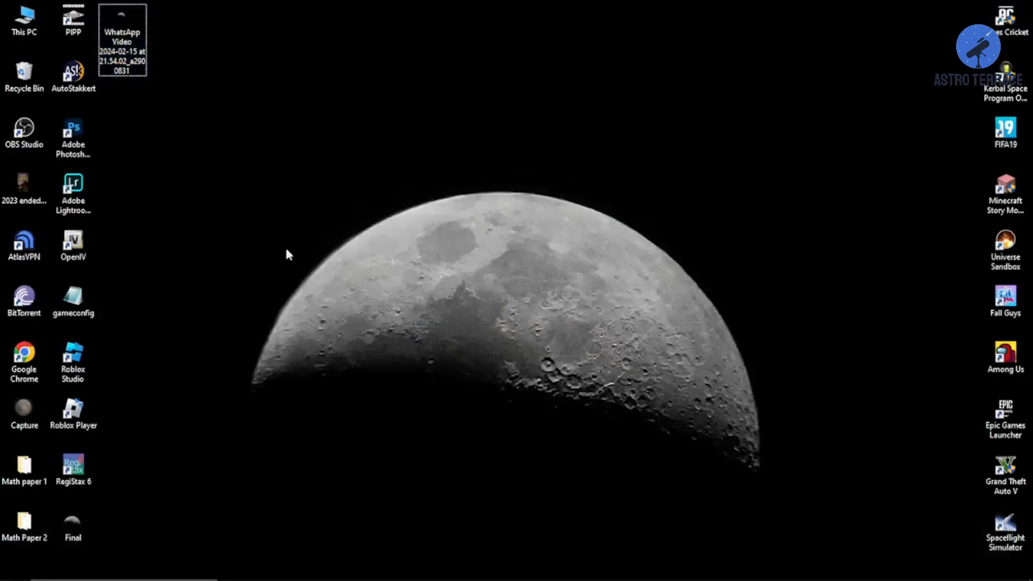
Step: Open PIPP from the desktop and place its window near the middle of the screen
{"action": "left_click", "coordinate": [88, 14]}
{"action": "double_click", "coordinate": [88, 17]}
{"action": "left_click_drag", "start_coordinate": [217, 149], "coordinate": [329, 125]}
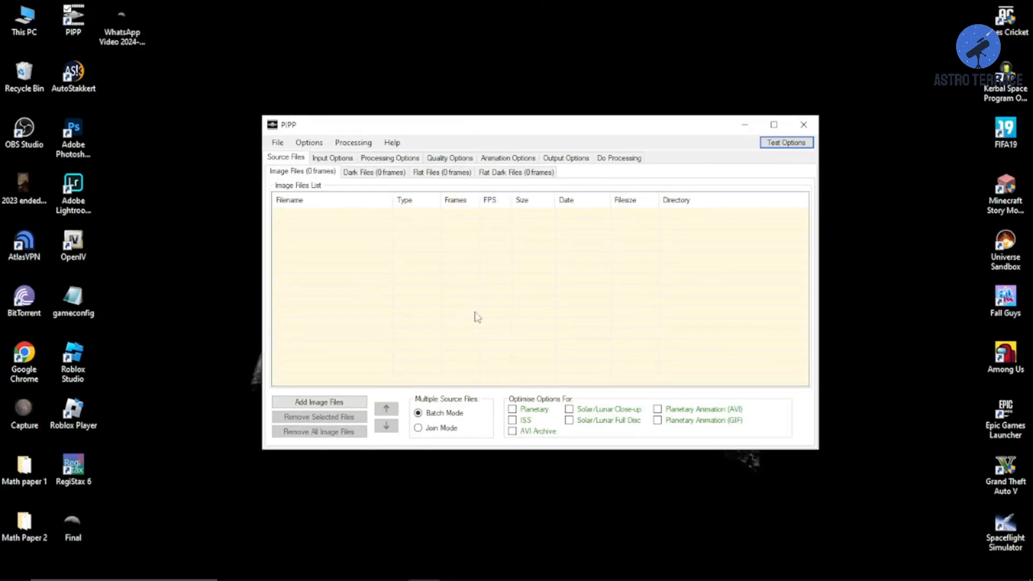
Step: Add the WhatsApp Video 2024-02-15 MP4 from the Desktop as source file and arrange the main and preview windows side by side
{"action": "left_click", "coordinate": [278, 143]}
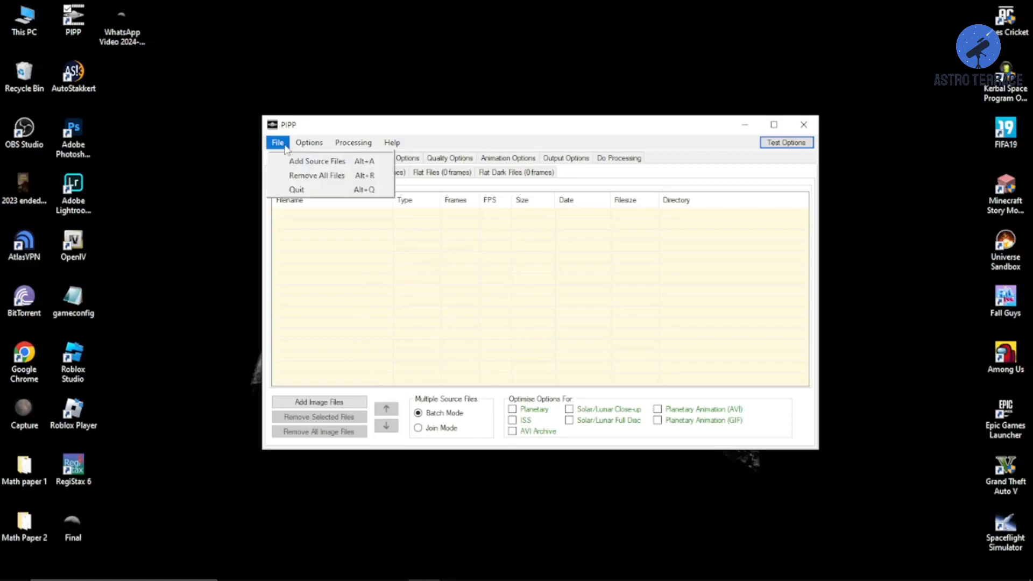
{"action": "left_click", "coordinate": [338, 162]}
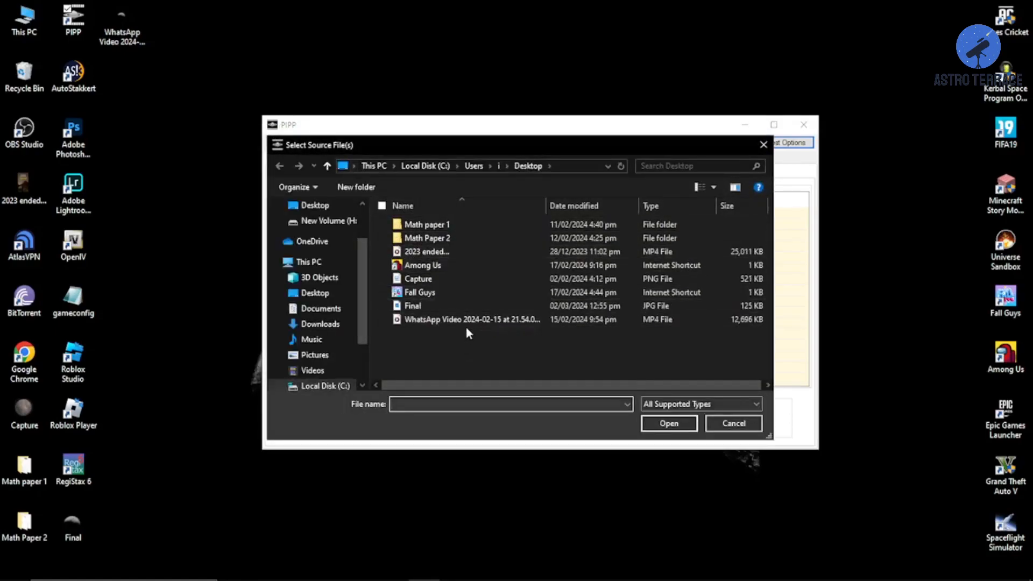
{"action": "left_click", "coordinate": [464, 323]}
{"action": "left_click", "coordinate": [667, 423]}
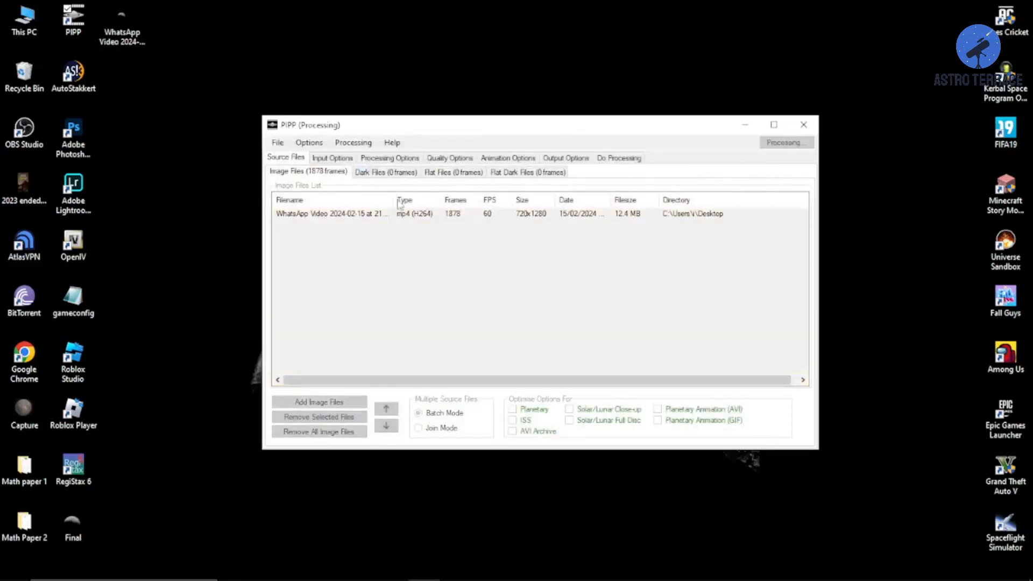
{"action": "left_click_drag", "start_coordinate": [134, 27], "coordinate": [790, 116]}
{"action": "left_click_drag", "start_coordinate": [344, 119], "coordinate": [175, 137]}
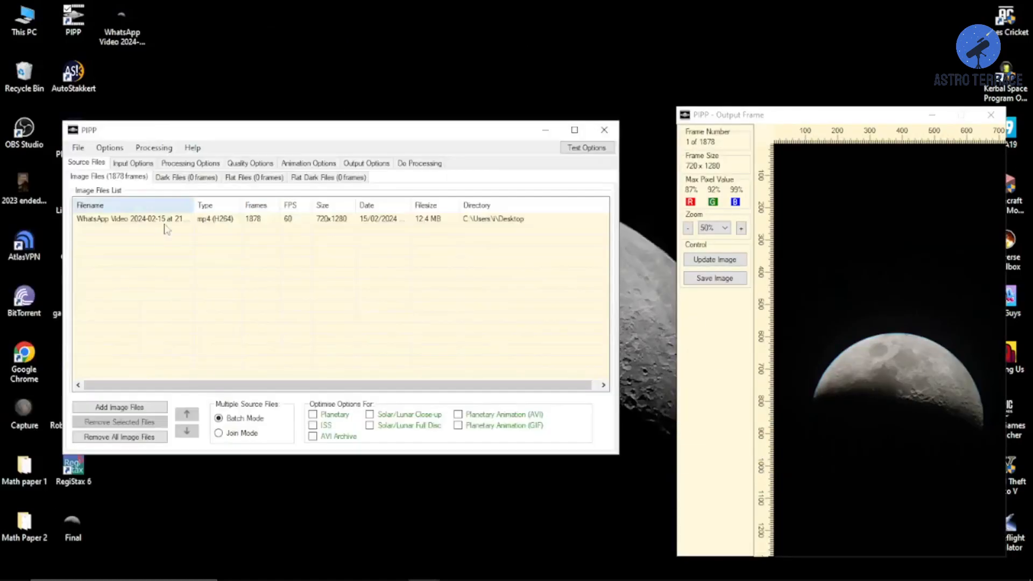
Step: Look through the input, processing, quality, animation and output options, then return to the source file list
{"action": "left_click", "coordinate": [134, 163]}
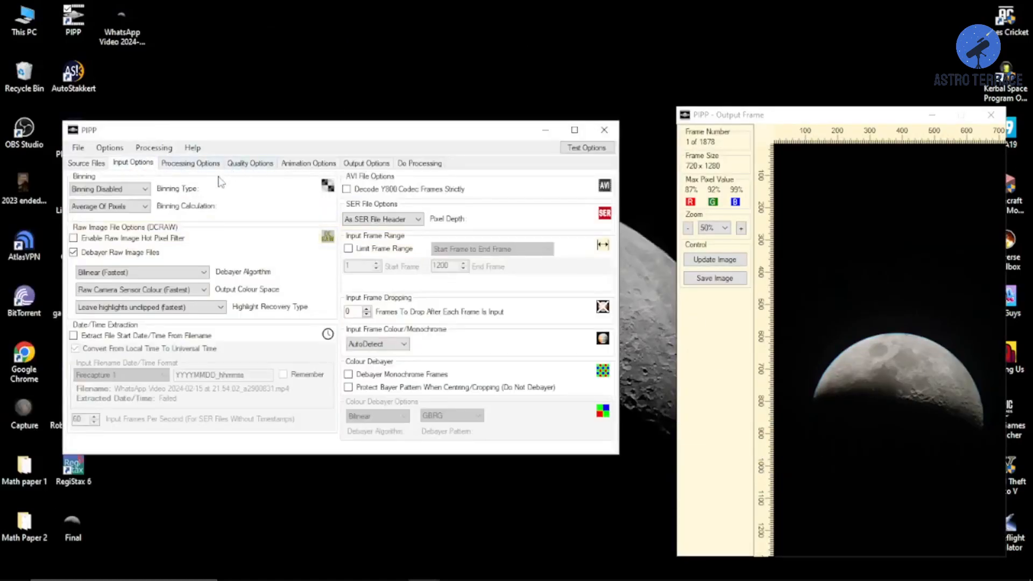
{"action": "left_click", "coordinate": [195, 164]}
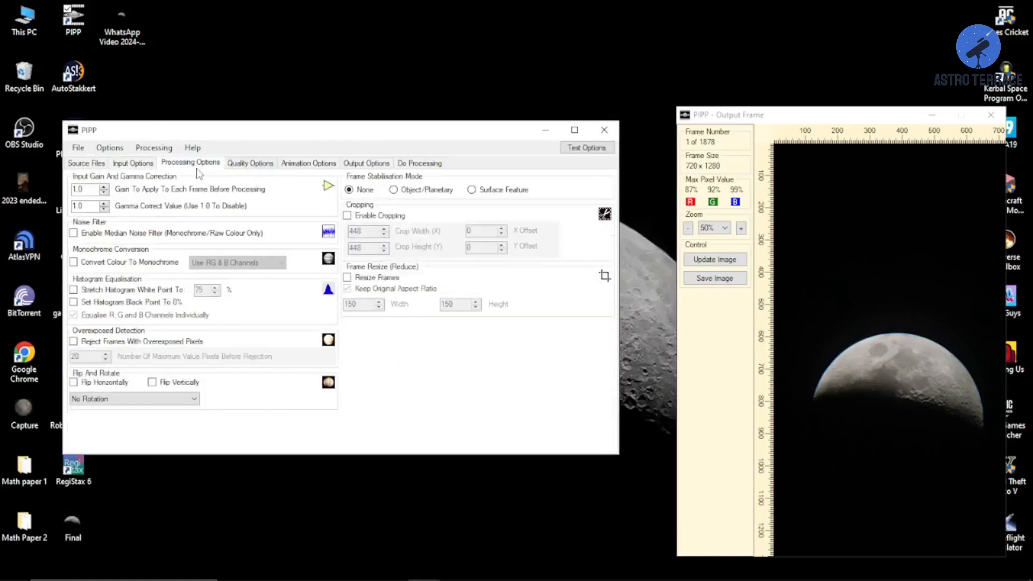
{"action": "left_click", "coordinate": [230, 165]}
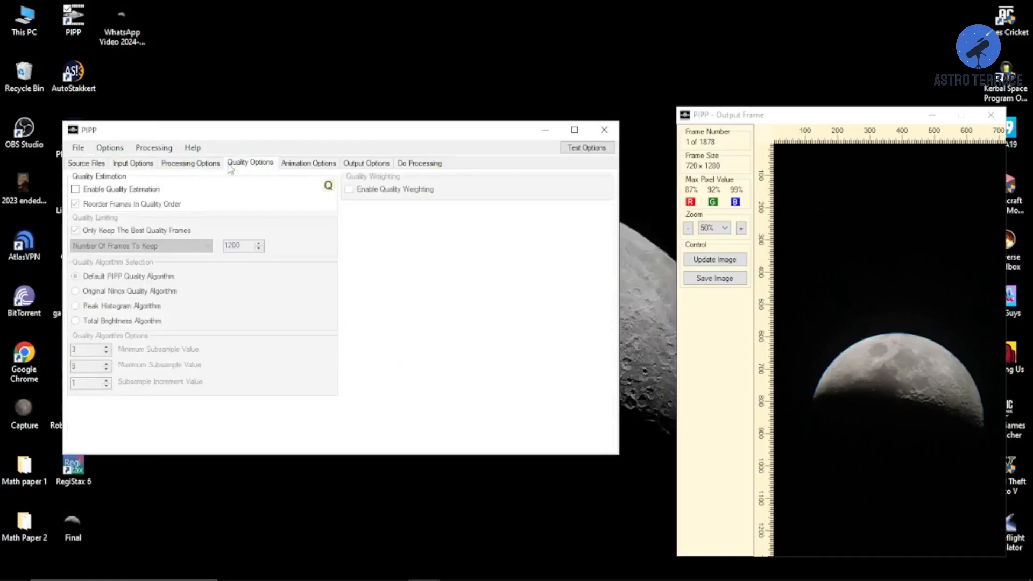
{"action": "left_click", "coordinate": [179, 164]}
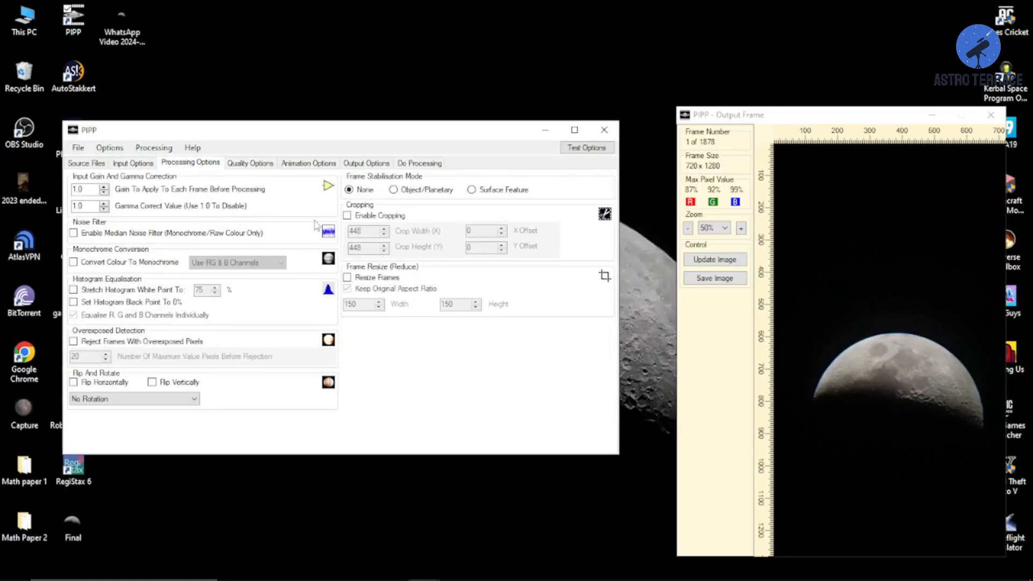
{"action": "left_click", "coordinate": [313, 165]}
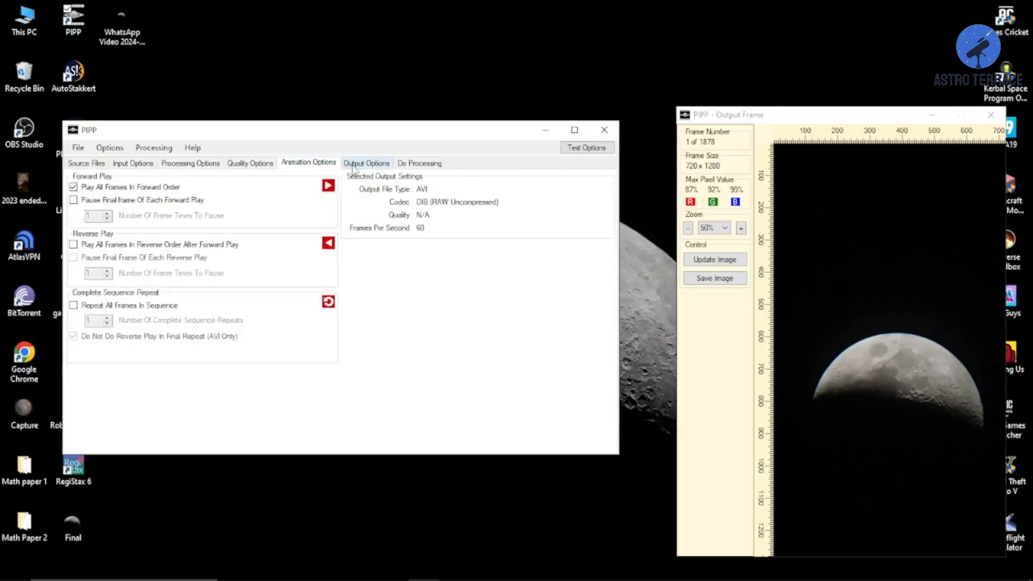
{"action": "left_click", "coordinate": [354, 164]}
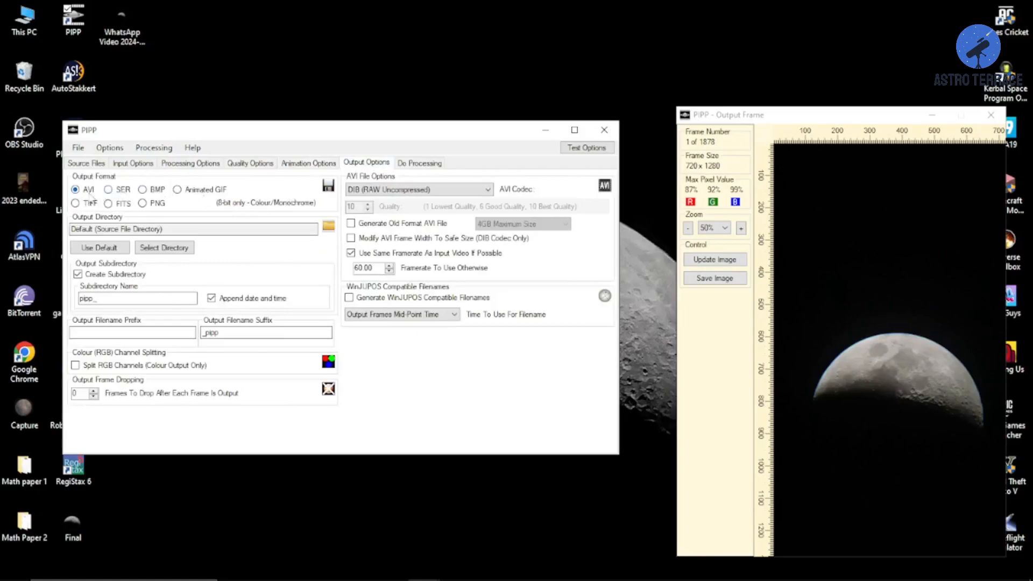
{"action": "left_click", "coordinate": [308, 163]}
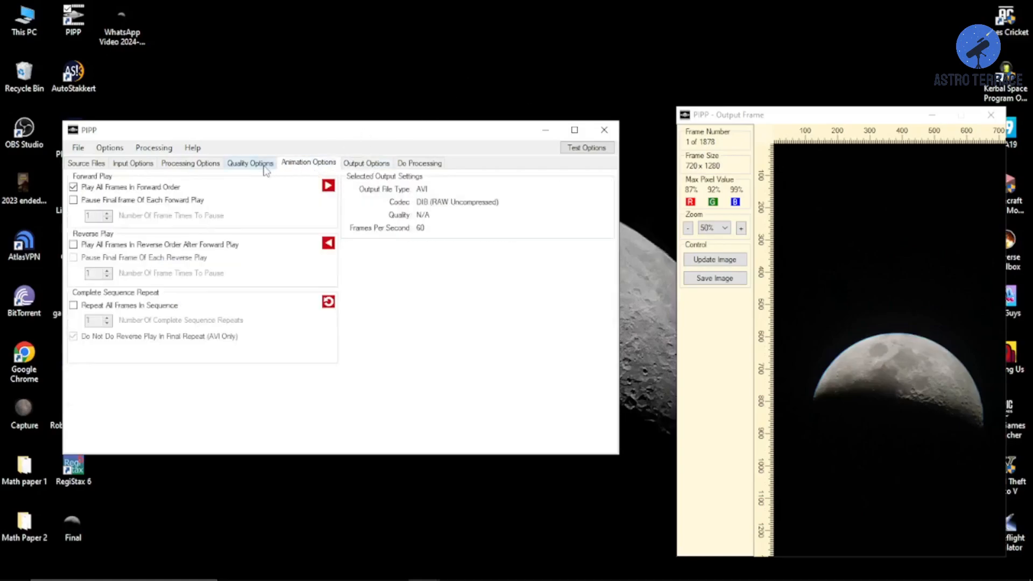
{"action": "left_click", "coordinate": [261, 164]}
{"action": "left_click", "coordinate": [185, 165]}
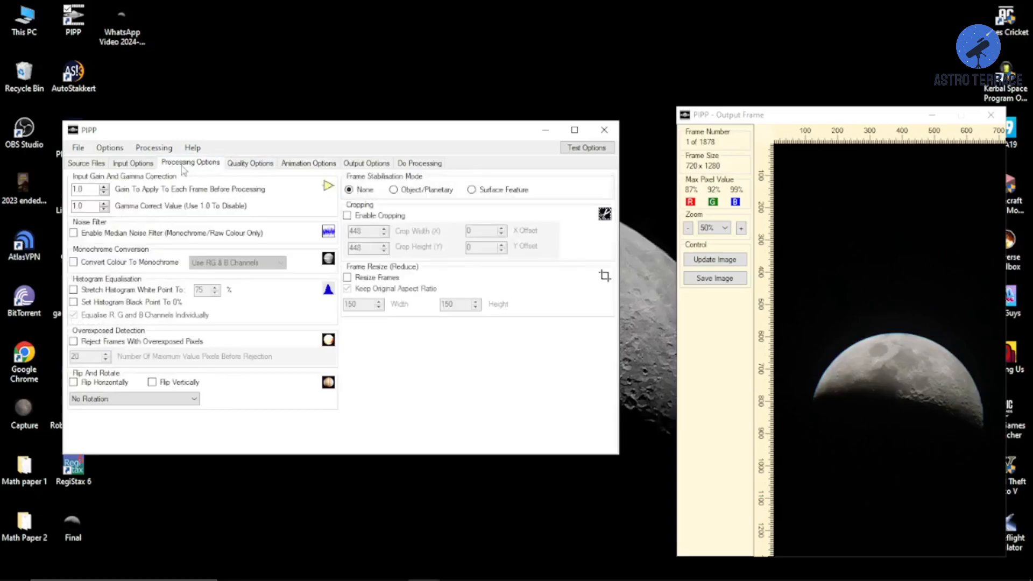
{"action": "left_click", "coordinate": [133, 163]}
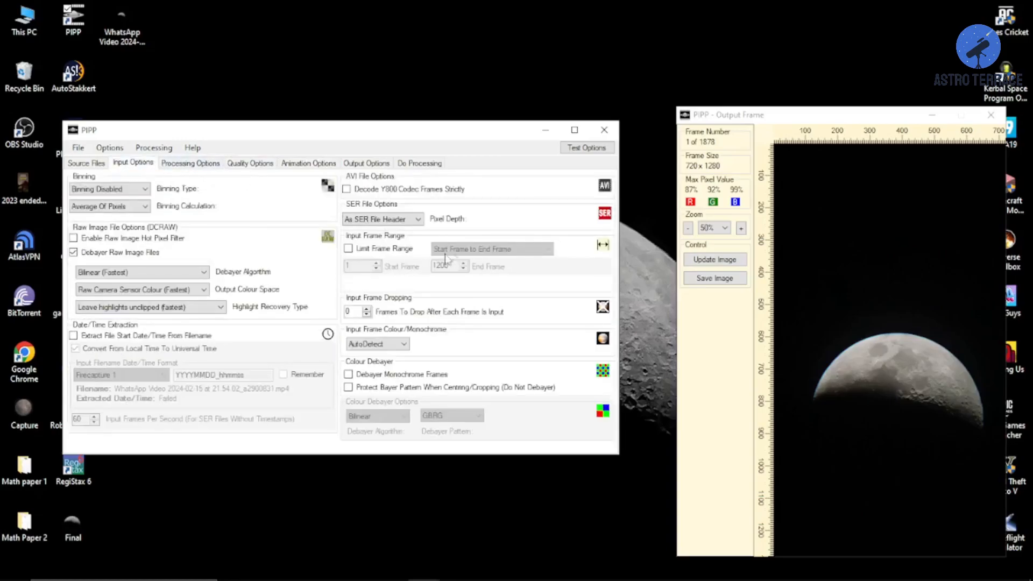
{"action": "left_click", "coordinate": [86, 163]}
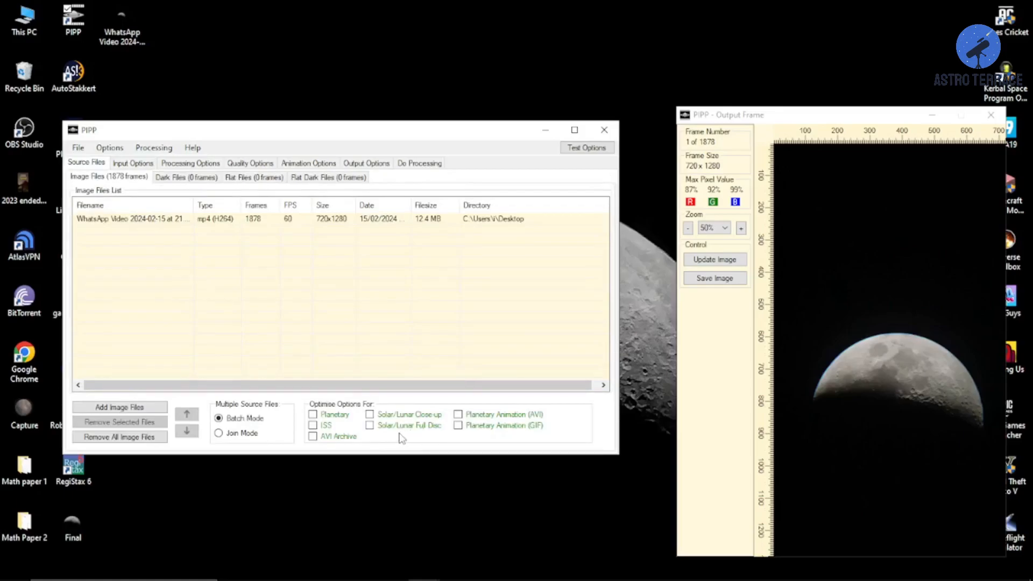
Step: Optimise the options for Solar/Lunar Full Disc and display the processing options with the whole preview frame in view
{"action": "left_click", "coordinate": [414, 429]}
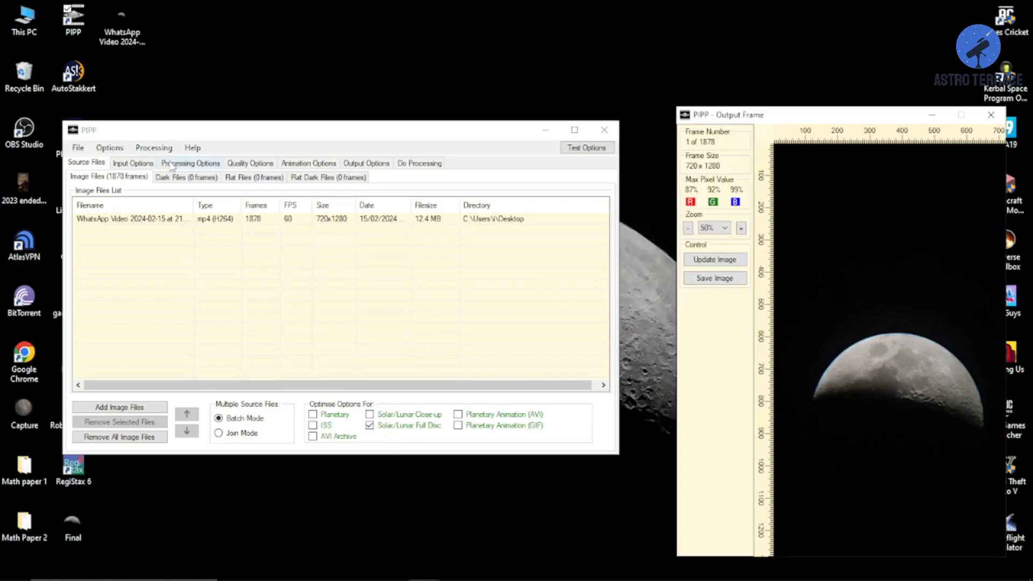
{"action": "left_click", "coordinate": [206, 164]}
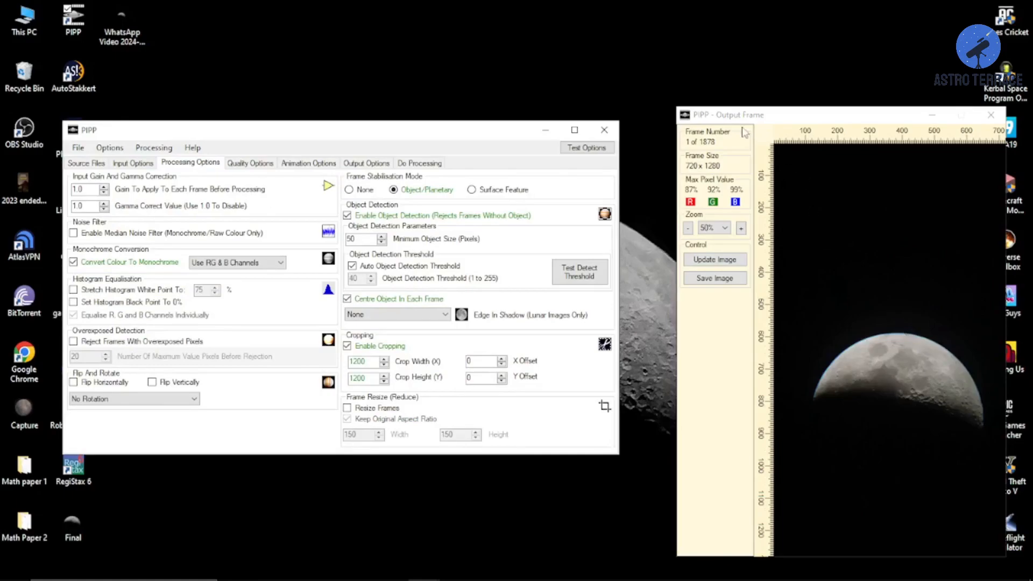
{"action": "left_click_drag", "start_coordinate": [755, 115], "coordinate": [741, 46]}
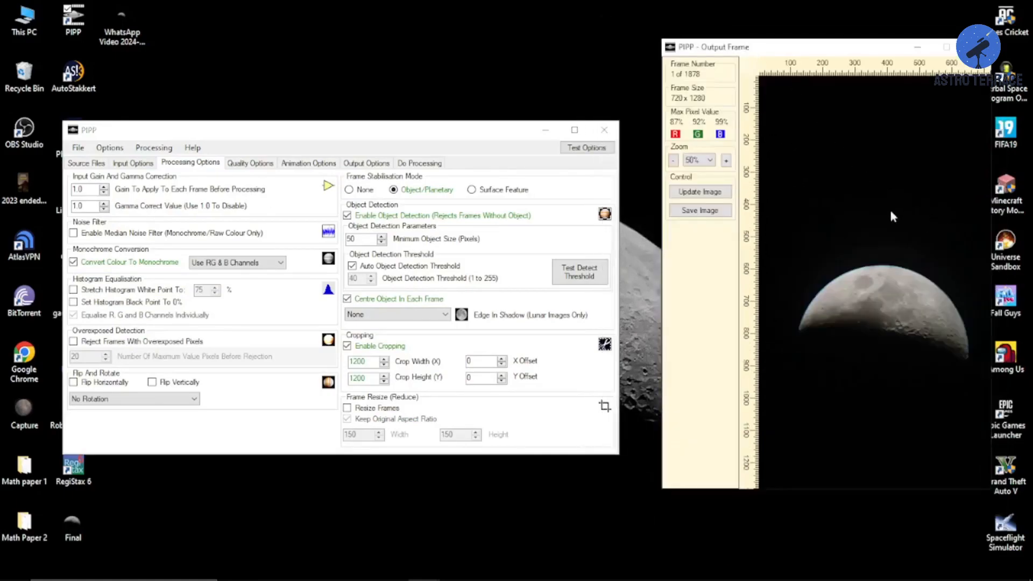
Step: Set the crop width and height to 500 and test the options on the preview frame
{"action": "left_click", "coordinate": [367, 362]}
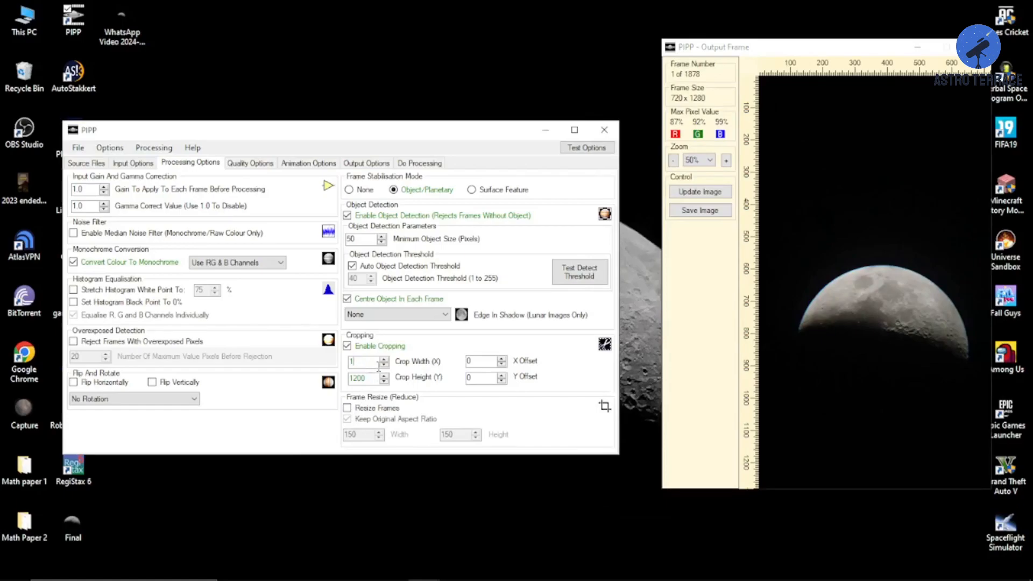
{"action": "type", "text": "500"}
{"action": "key", "text": "BackSpace"}
{"action": "key", "text": "Tab"}
{"action": "type", "text": "50"}
{"action": "left_click", "coordinate": [586, 147]}
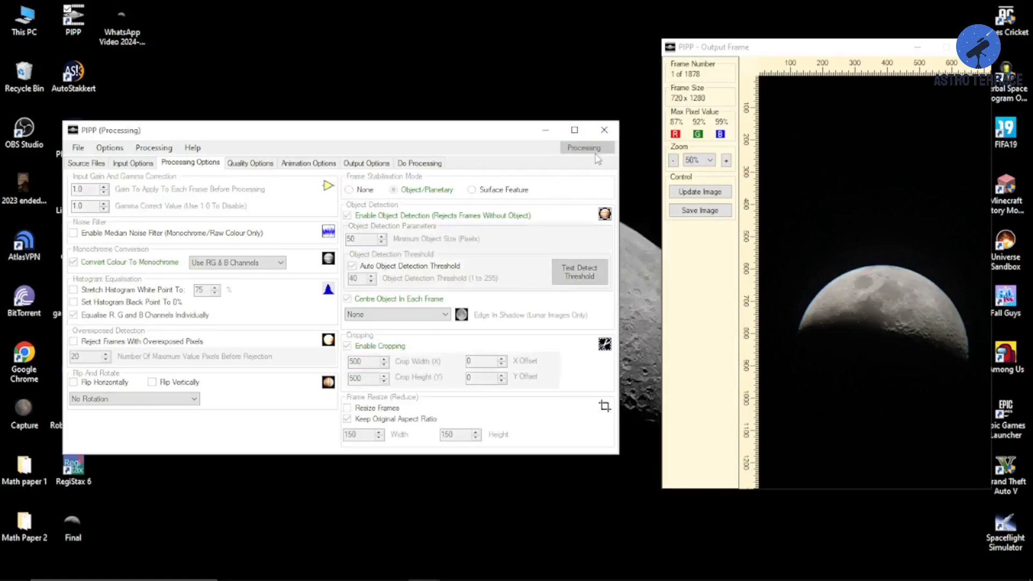
{"action": "left_click_drag", "start_coordinate": [923, 51], "coordinate": [684, 13]}
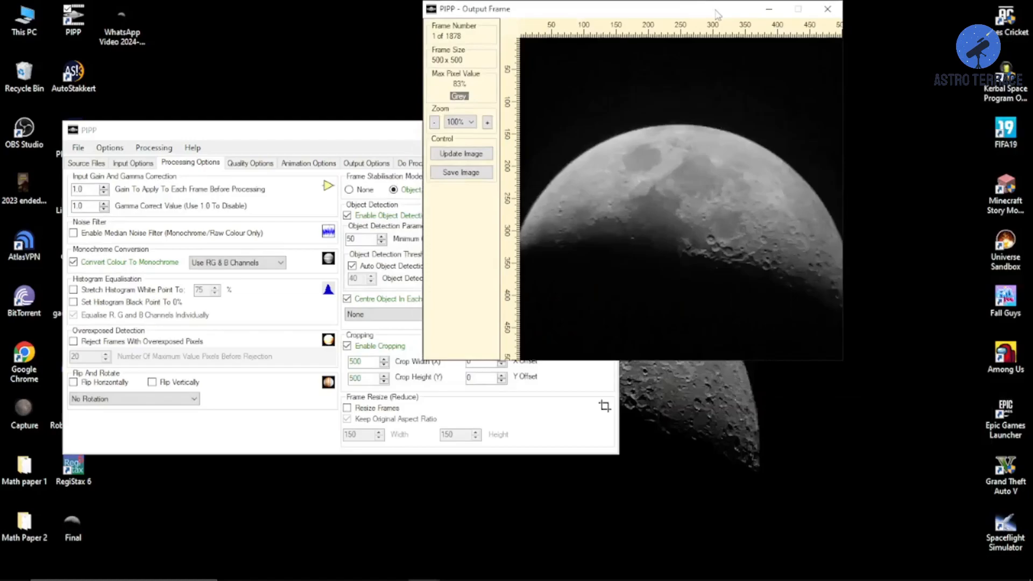
Step: Set the crop width and height to 600 and test the options again on the preview frame
{"action": "left_click", "coordinate": [353, 361]}
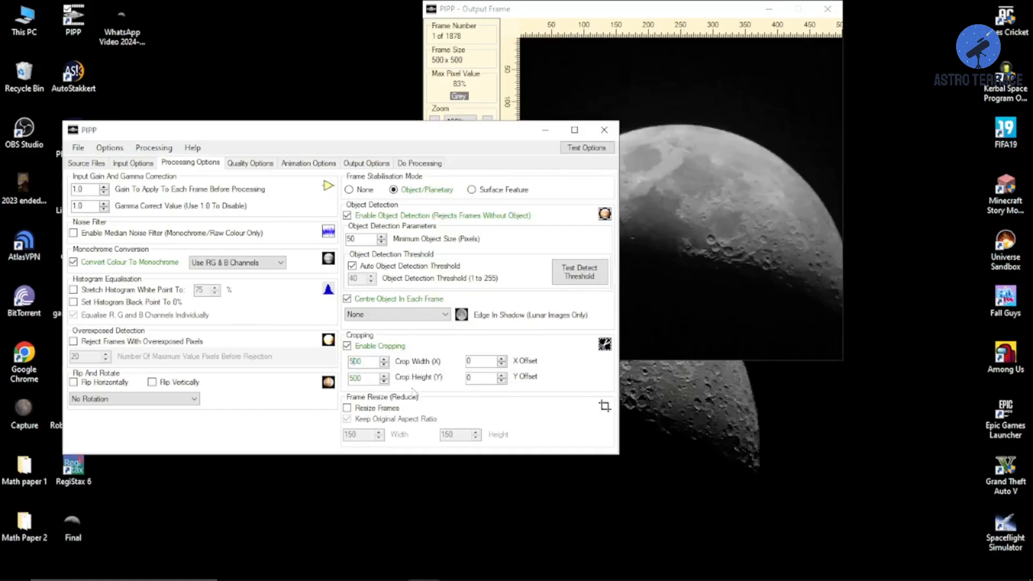
{"action": "key", "text": "BackSpace"}
{"action": "type", "text": "6"}
{"action": "left_click", "coordinate": [353, 379]}
{"action": "key", "text": "BackSpace"}
{"action": "type", "text": "6"}
{"action": "left_click", "coordinate": [592, 148]}
{"action": "left_click_drag", "start_coordinate": [659, 8], "coordinate": [757, 20]}
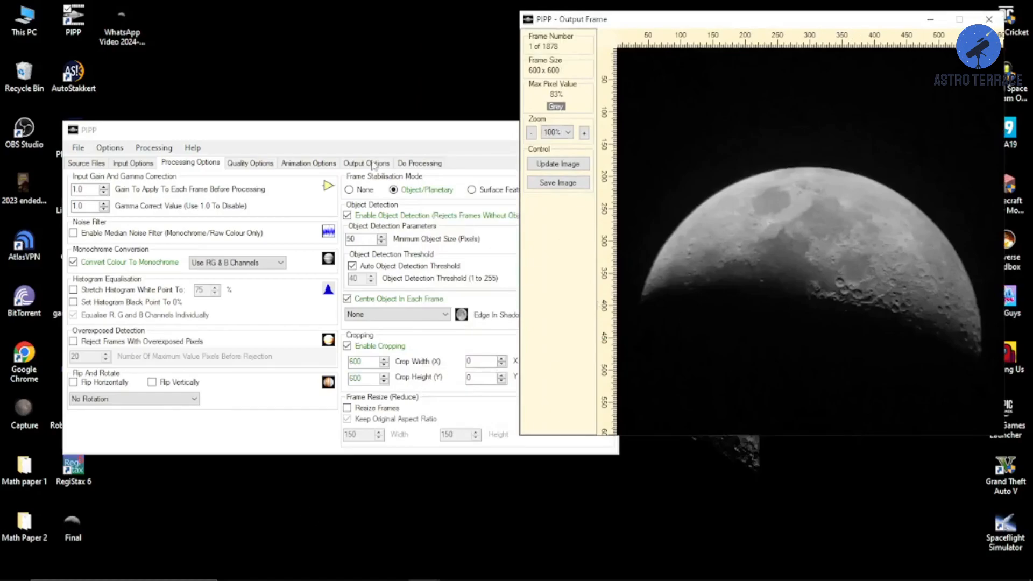
Step: Set the output format to AVI and start processing the moon video
{"action": "left_click", "coordinate": [264, 168]}
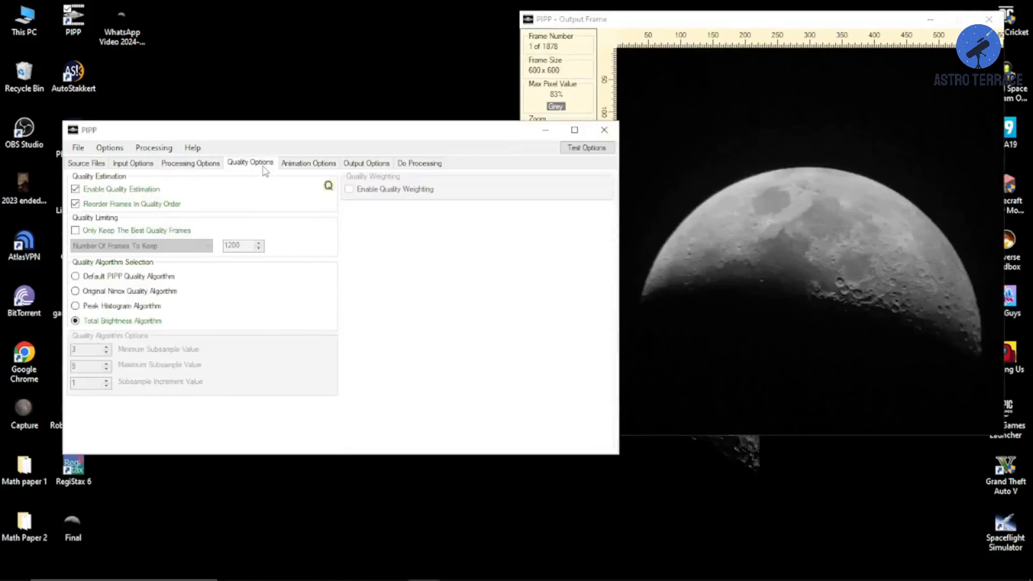
{"action": "left_click", "coordinate": [298, 169]}
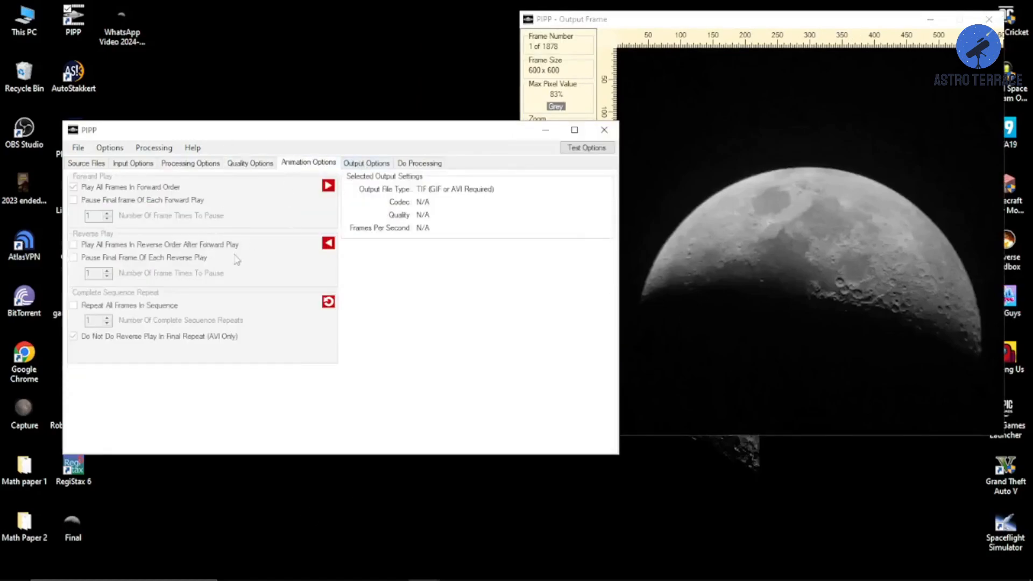
{"action": "left_click", "coordinate": [364, 164]}
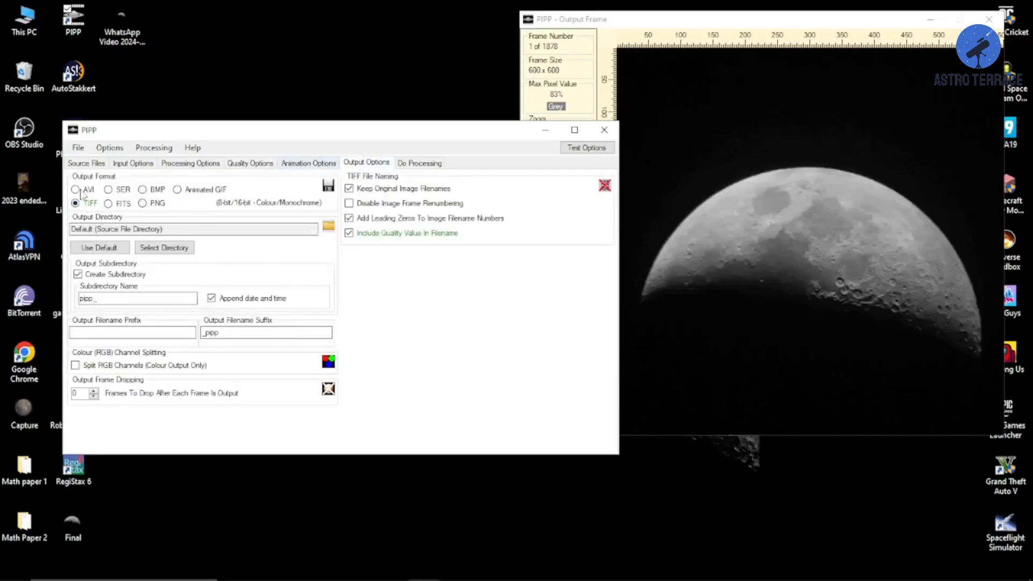
{"action": "left_click", "coordinate": [77, 190]}
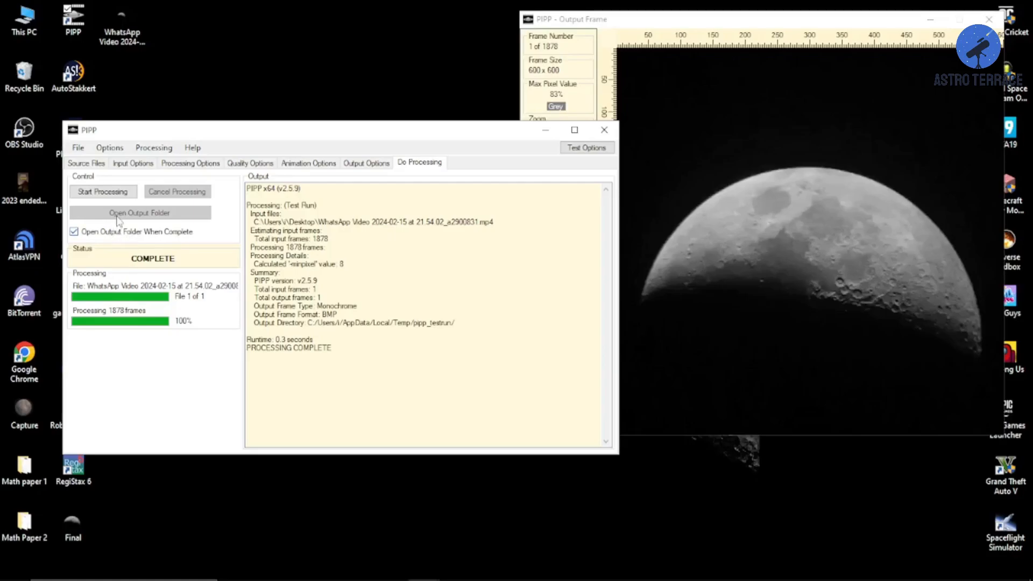
{"action": "left_click", "coordinate": [85, 193]}
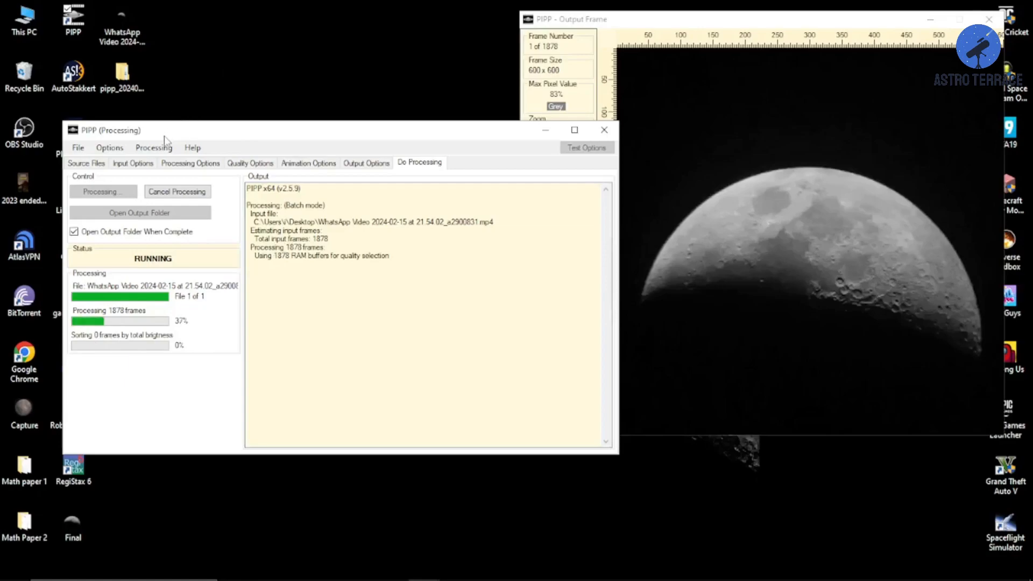
{"action": "left_click", "coordinate": [96, 164]}
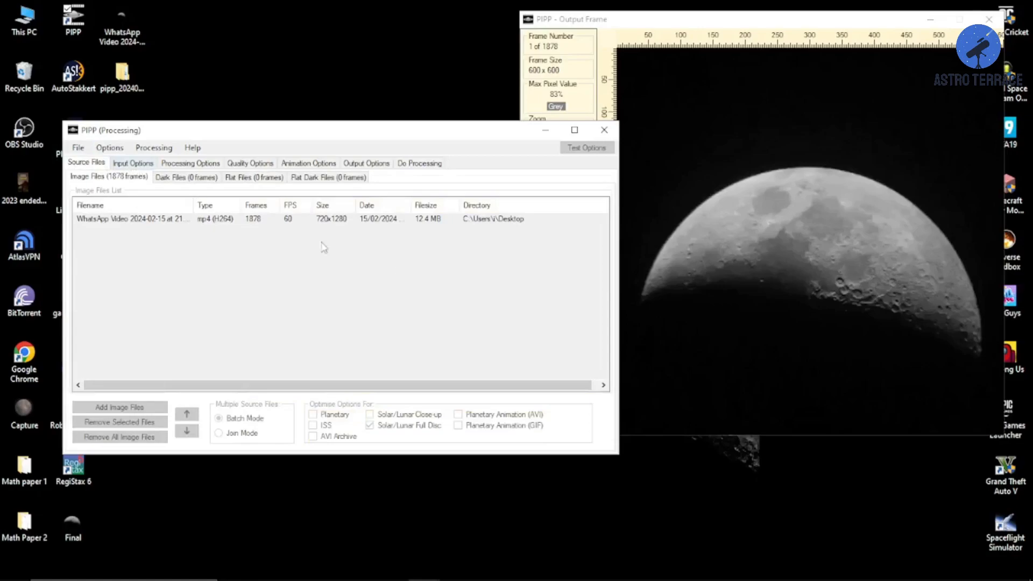
Step: Check the progress of the video processing, and close PIPP once it has finished
{"action": "left_click", "coordinate": [411, 165]}
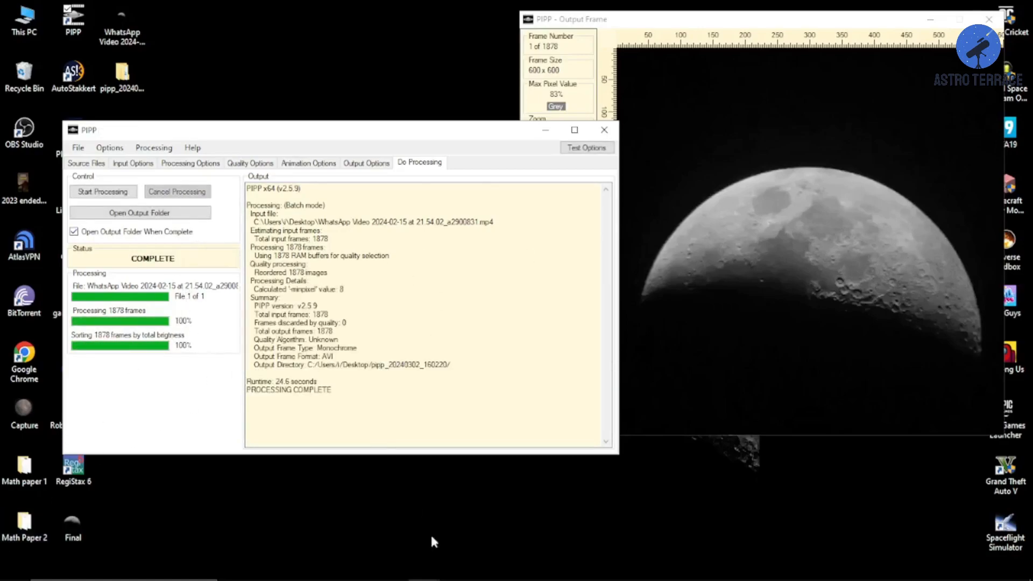
{"action": "mouse_move", "coordinate": [424, 568]}
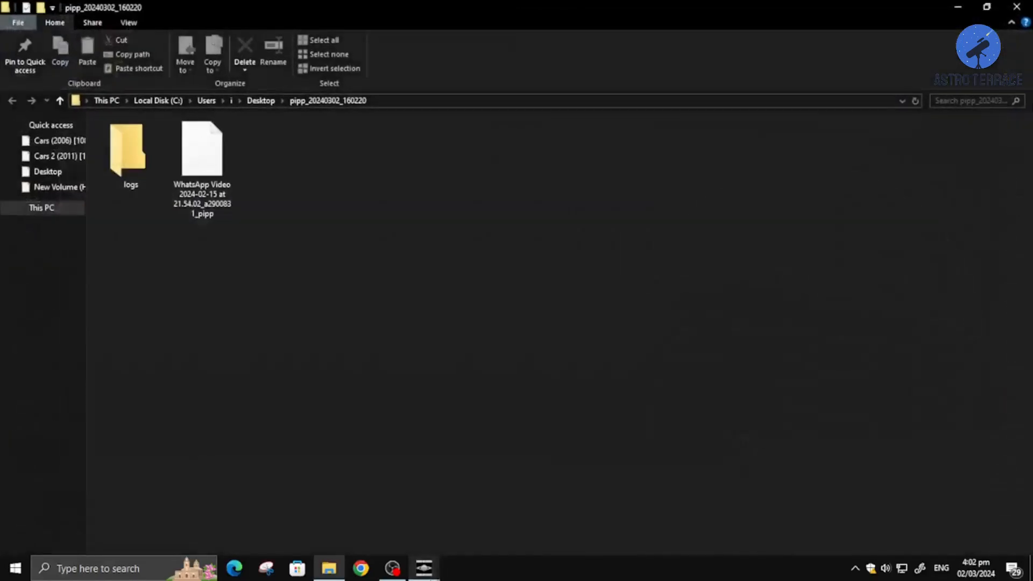
{"action": "left_click", "coordinate": [960, 6]}
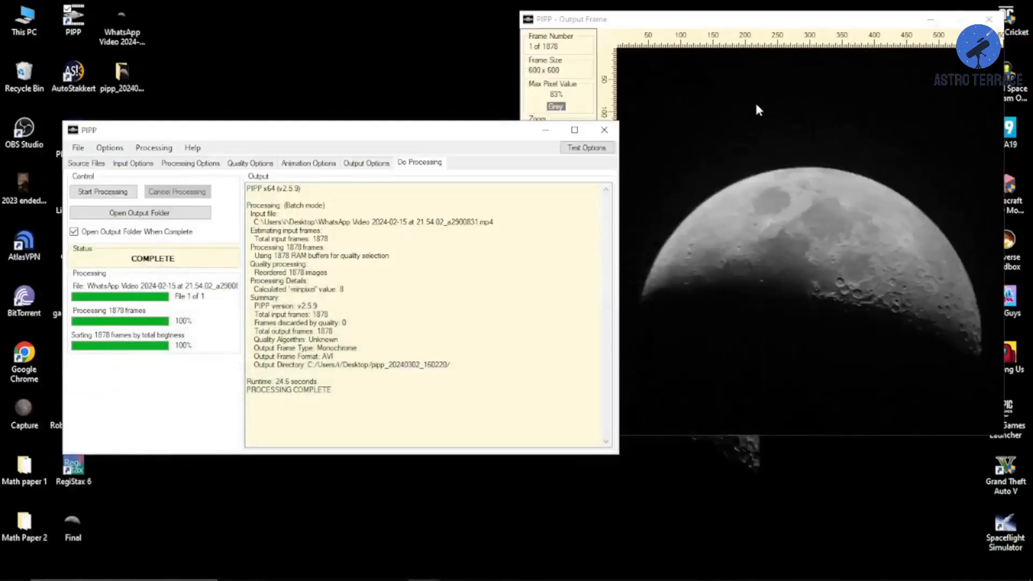
{"action": "left_click", "coordinate": [605, 132]}
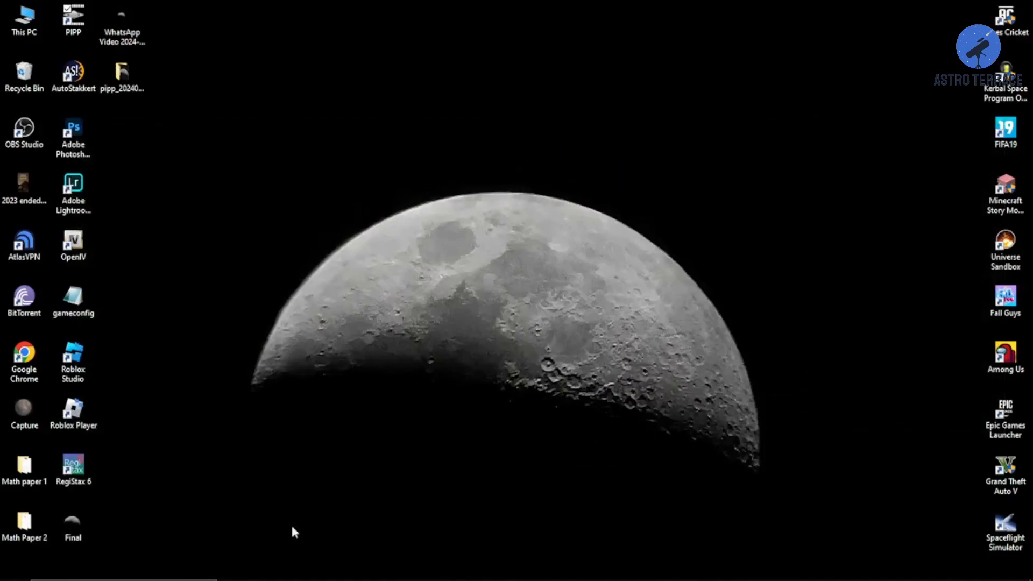
Step: Check the size of the pipp_20240302_160220 output folder in its properties
{"action": "right_click", "coordinate": [124, 74]}
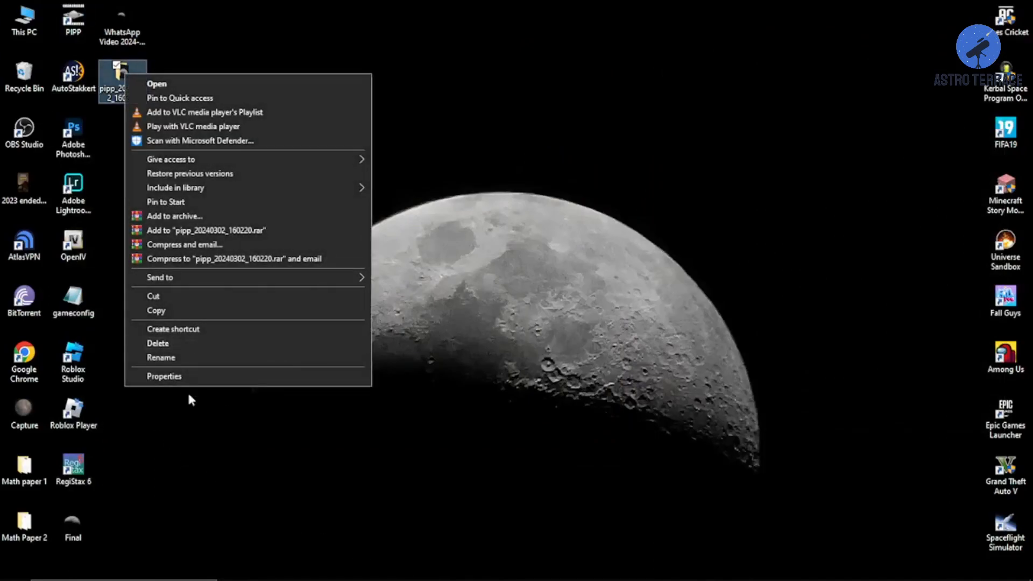
{"action": "left_click", "coordinate": [188, 379]}
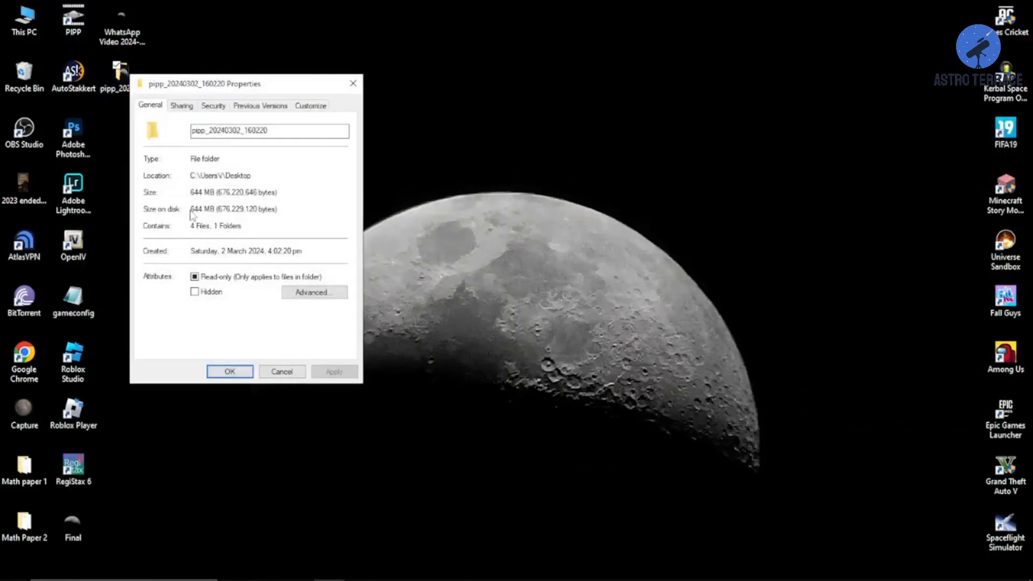
{"action": "left_click", "coordinate": [284, 373]}
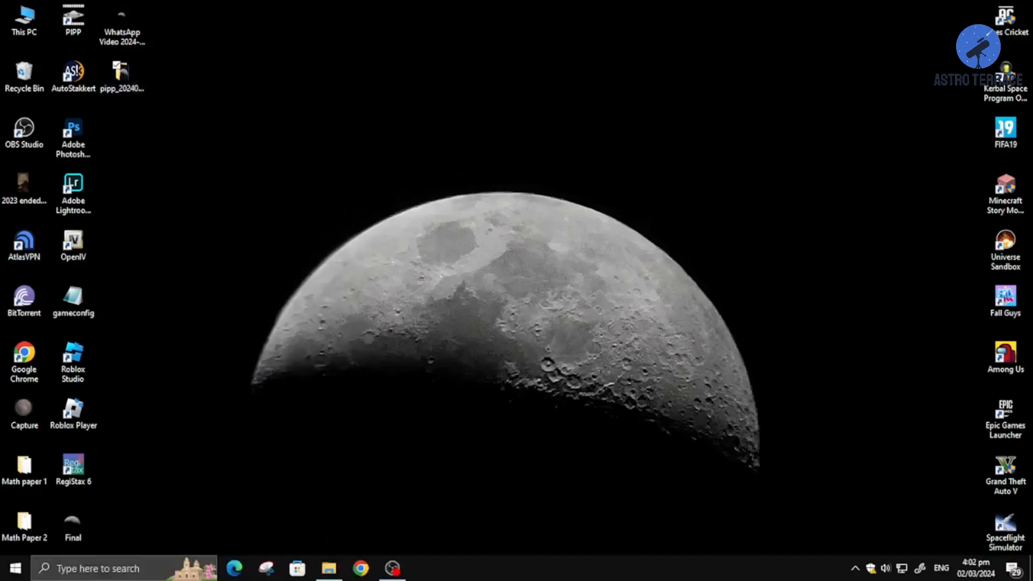
Step: Play the processed moon video from the output folder to check its centring and crop, and close the player and folder
{"action": "left_click", "coordinate": [330, 569]}
{"action": "left_click", "coordinate": [196, 174]}
{"action": "double_click", "coordinate": [195, 175]}
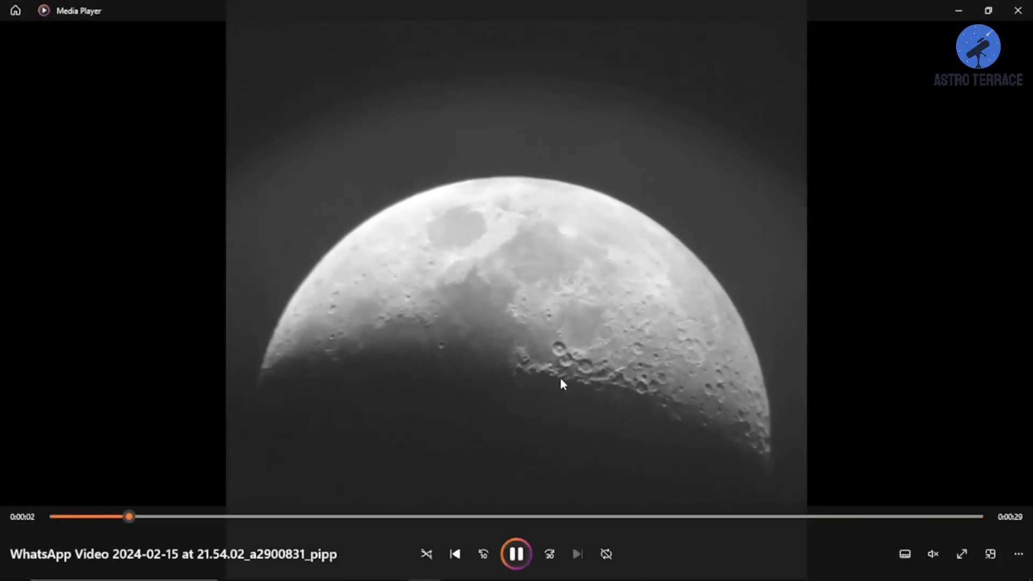
{"action": "left_click", "coordinate": [546, 378]}
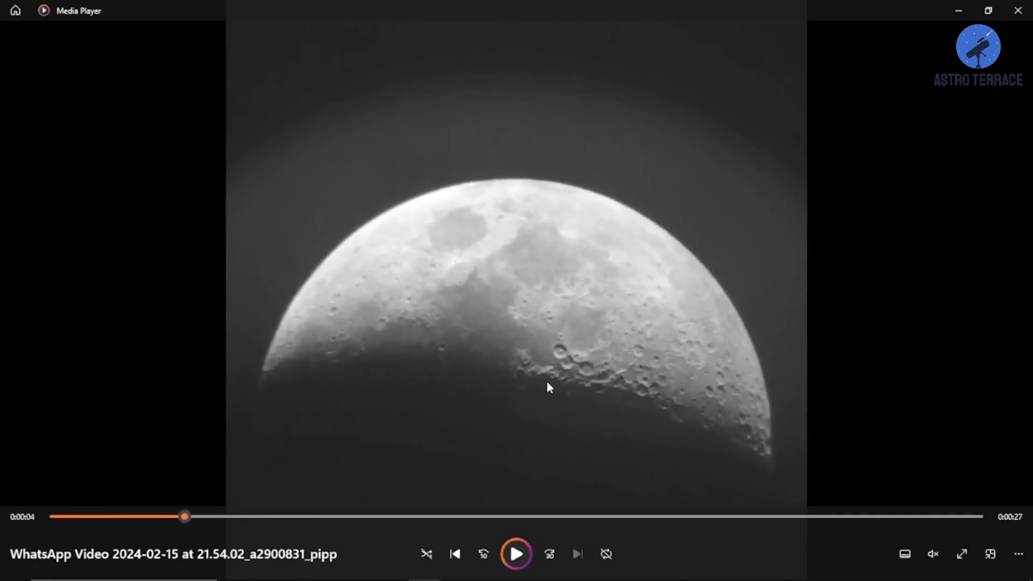
{"action": "left_click", "coordinate": [1019, 10]}
{"action": "left_click", "coordinate": [1018, 10]}
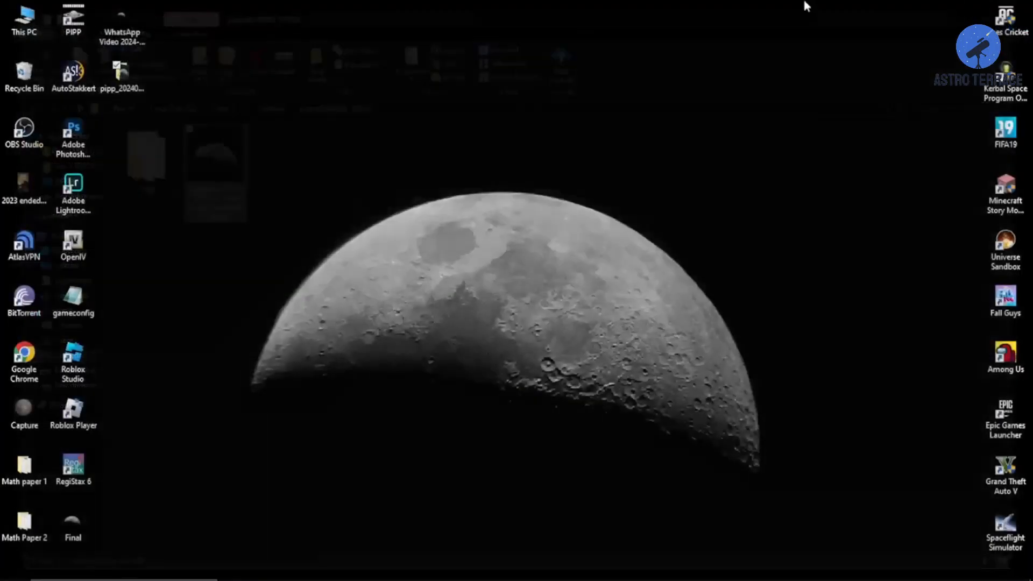
Step: Switch to AutoStakkert and load the processed _pipp moon video from the pipp_20240302_160220 folder
{"action": "double_click", "coordinate": [81, 74]}
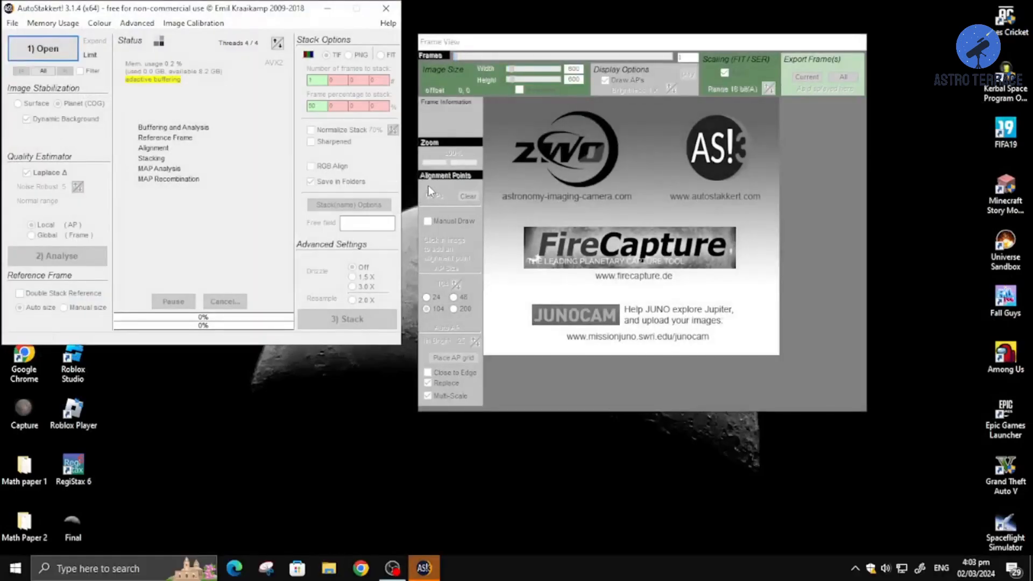
{"action": "left_click", "coordinate": [46, 51]}
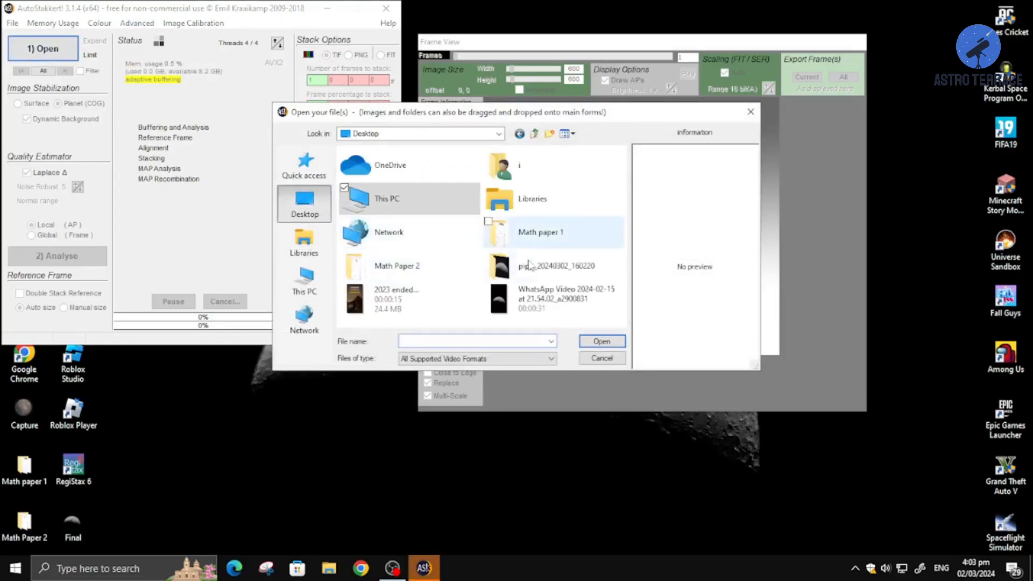
{"action": "double_click", "coordinate": [555, 267]}
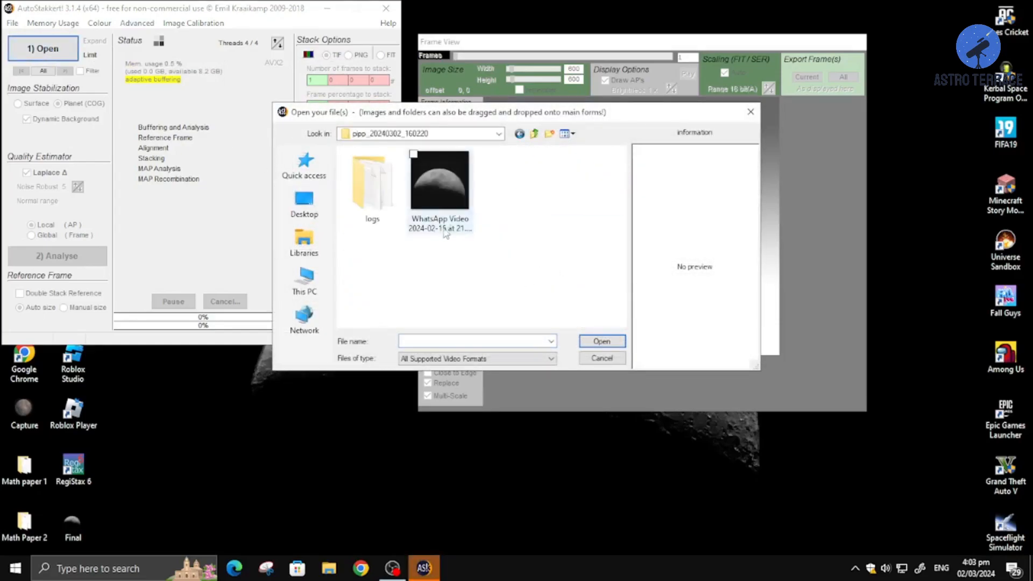
{"action": "left_click", "coordinate": [446, 194]}
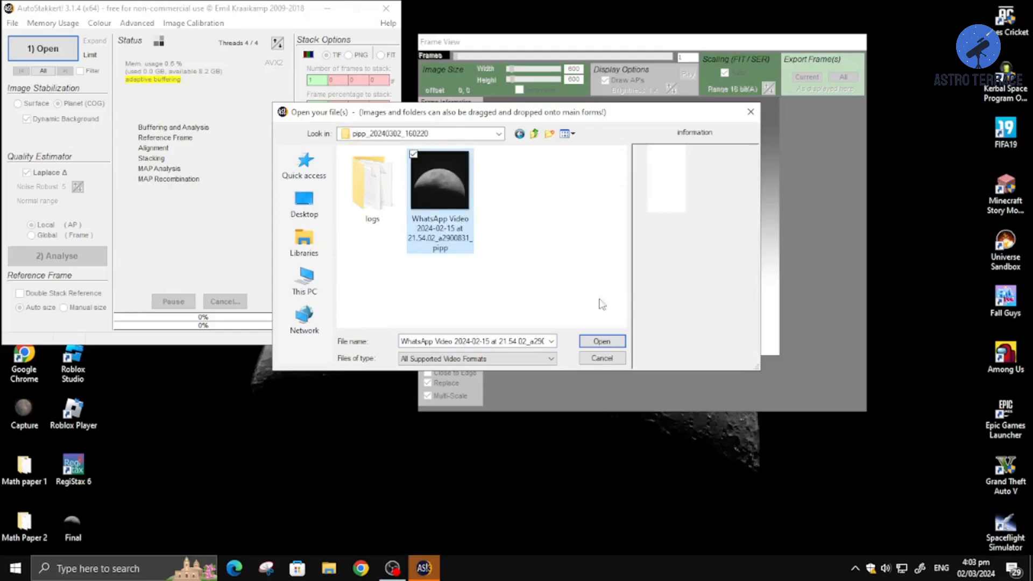
{"action": "left_click", "coordinate": [602, 342]}
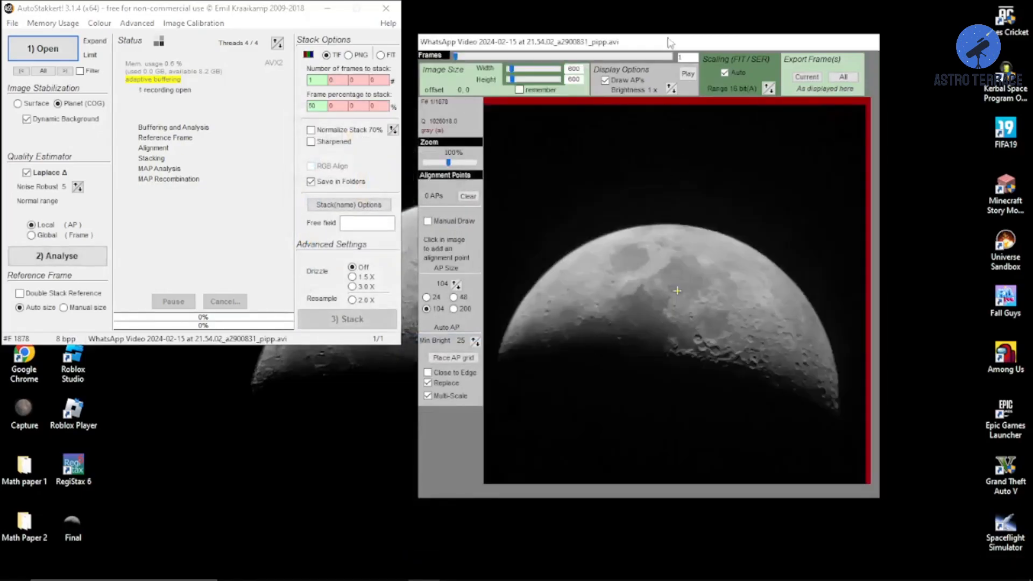
Step: Analyse the frame quality of the loaded moon video with the whole disc in view
{"action": "left_click_drag", "start_coordinate": [449, 162], "coordinate": [474, 162]}
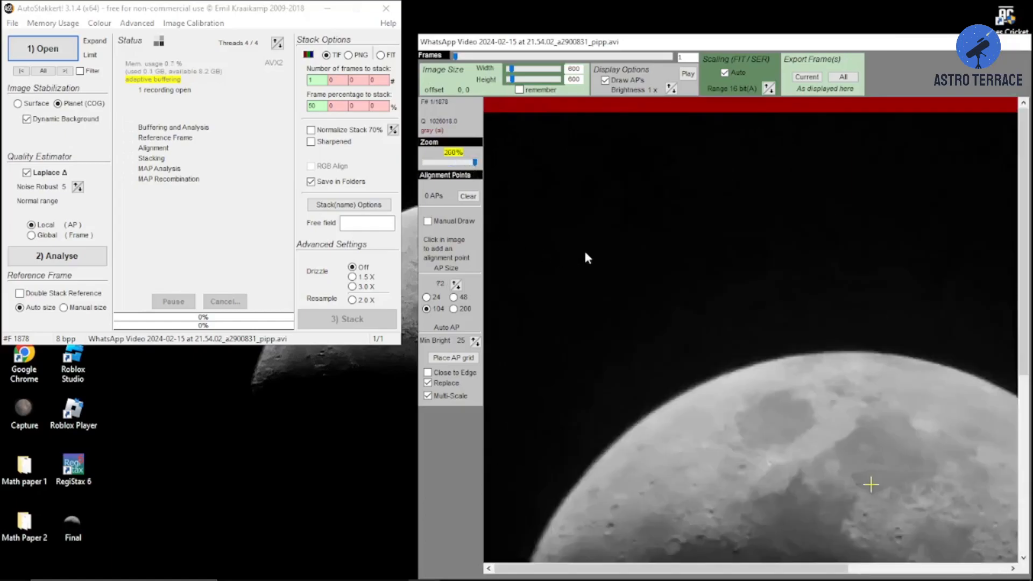
{"action": "left_click_drag", "start_coordinate": [475, 162], "coordinate": [447, 175]}
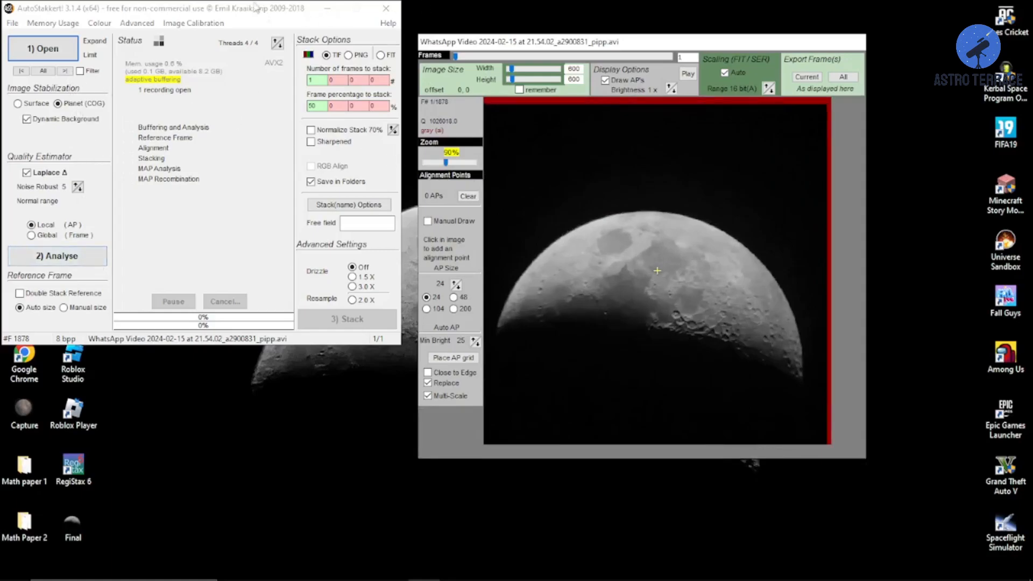
{"action": "left_click_drag", "start_coordinate": [261, 11], "coordinate": [281, 31]}
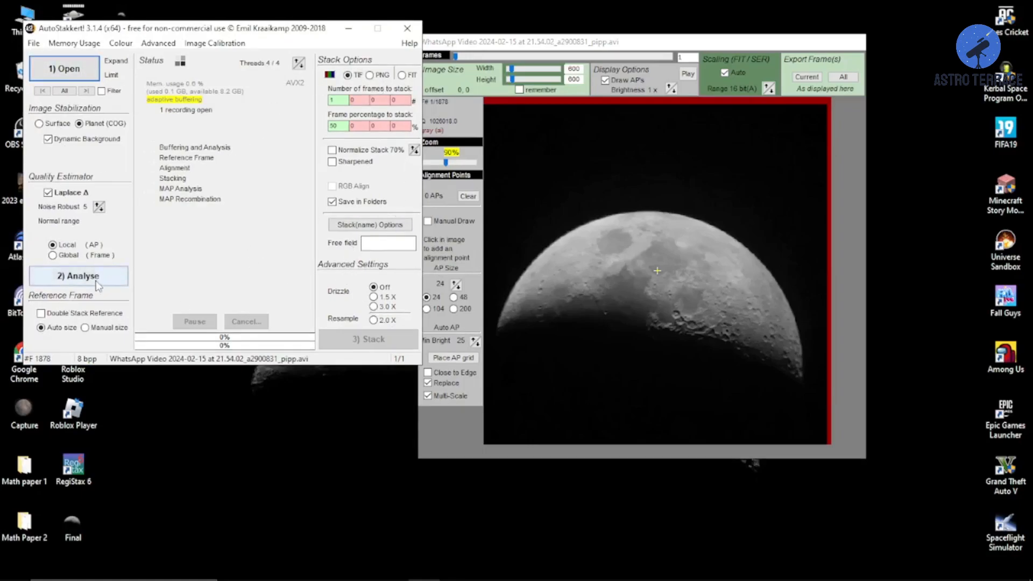
{"action": "left_click", "coordinate": [81, 277]}
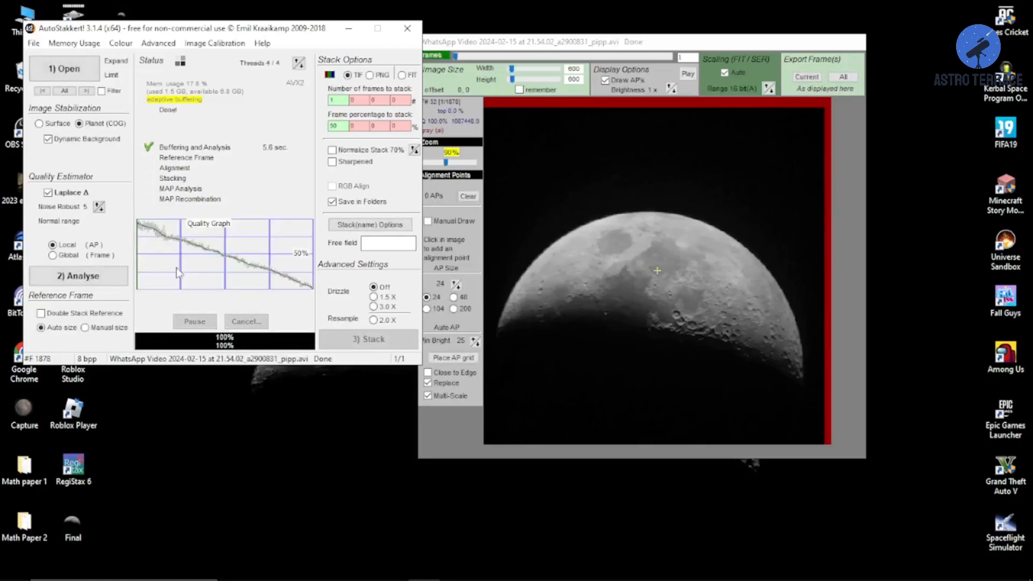
Step: Compare the best and worst frames, including those a quarter and halfway along the quality graph
{"action": "left_click_drag", "start_coordinate": [458, 57], "coordinate": [713, 92]}
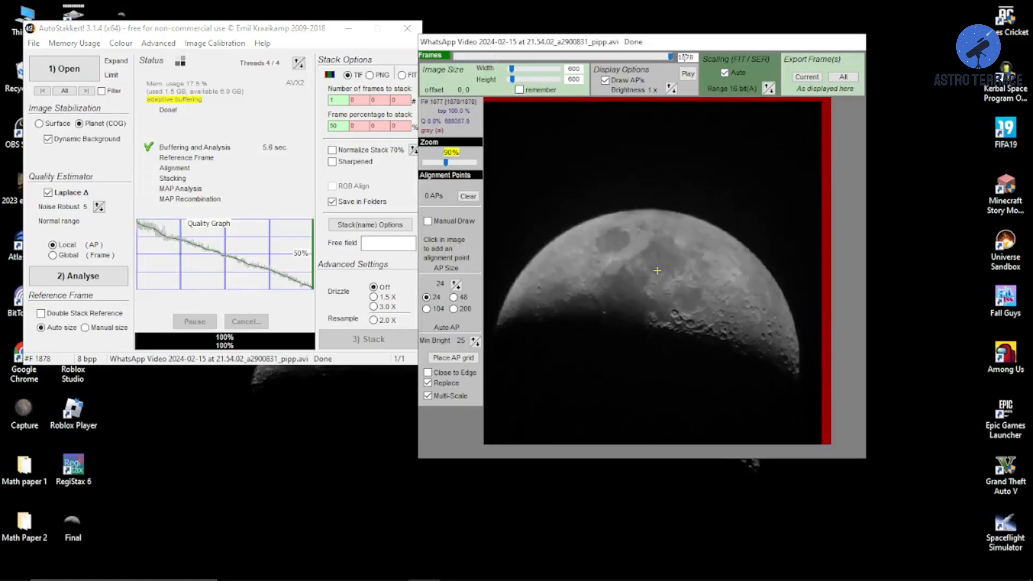
{"action": "left_click_drag", "start_coordinate": [672, 57], "coordinate": [411, 50]}
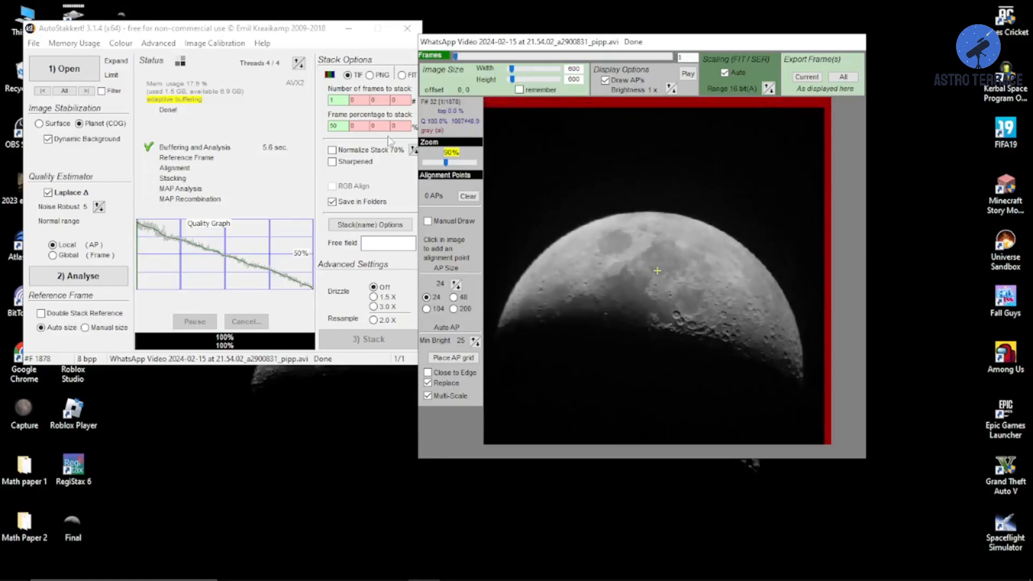
{"action": "left_click", "coordinate": [187, 251]}
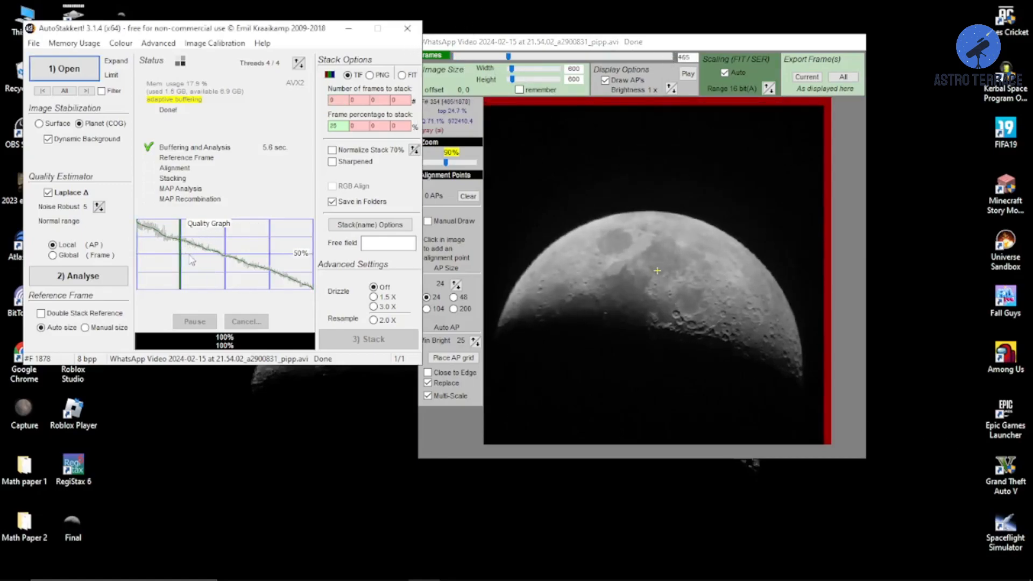
{"action": "left_click", "coordinate": [226, 264]}
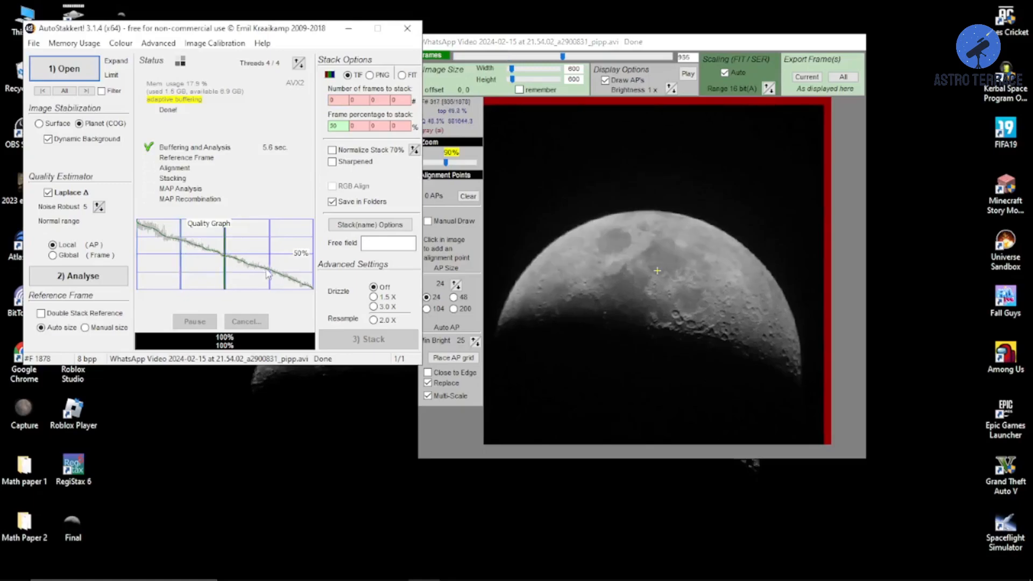
{"action": "left_click", "coordinate": [779, 165]}
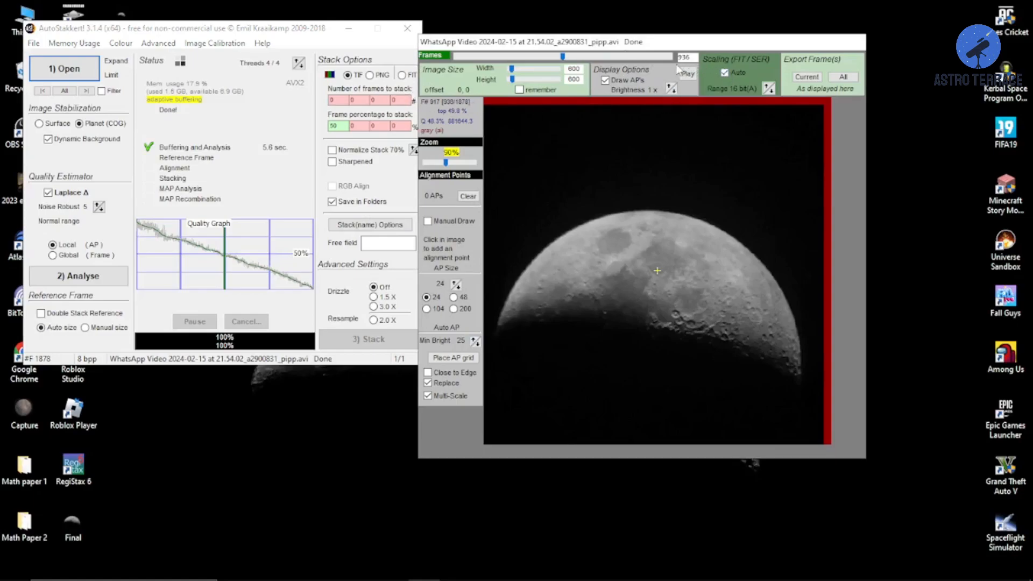
Step: Set the first two numbers of frames to stack to 1 and 936
{"action": "left_click", "coordinate": [339, 100]}
{"action": "type", "text": "1"}
{"action": "key", "text": "Tab"}
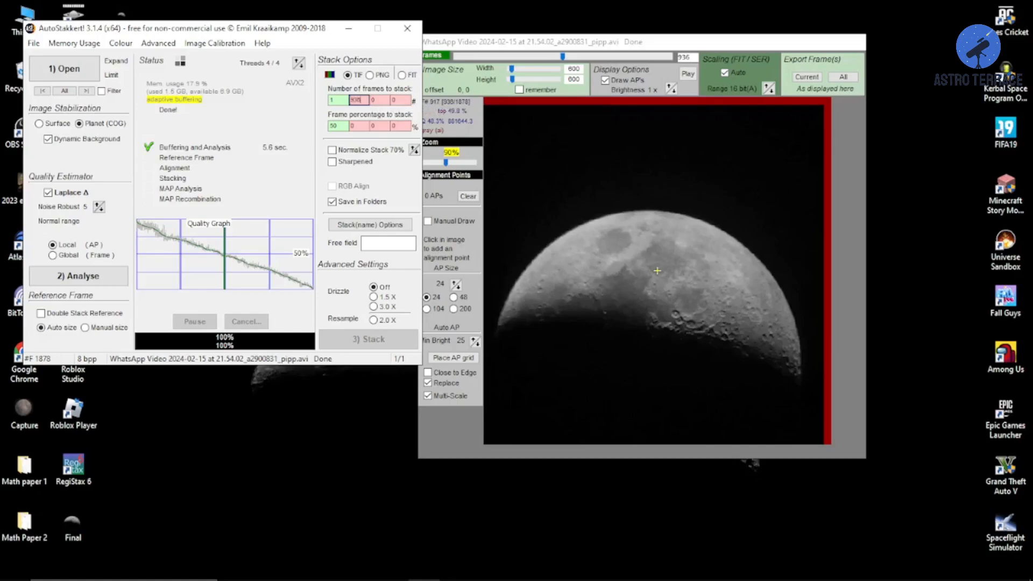
{"action": "type", "text": "936"}
{"action": "key", "text": "Tab"}
{"action": "left_click", "coordinate": [485, 334]}
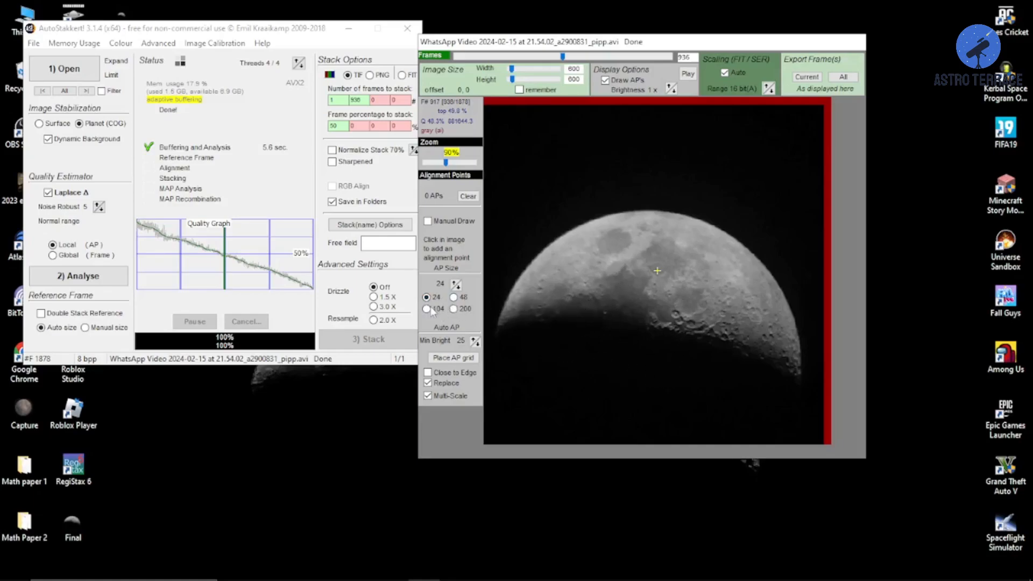
Step: Place an alignment point grid with AP size 104 and add extra points at both tips of the lunar crescent
{"action": "left_click", "coordinate": [453, 309]}
{"action": "left_click", "coordinate": [454, 357]}
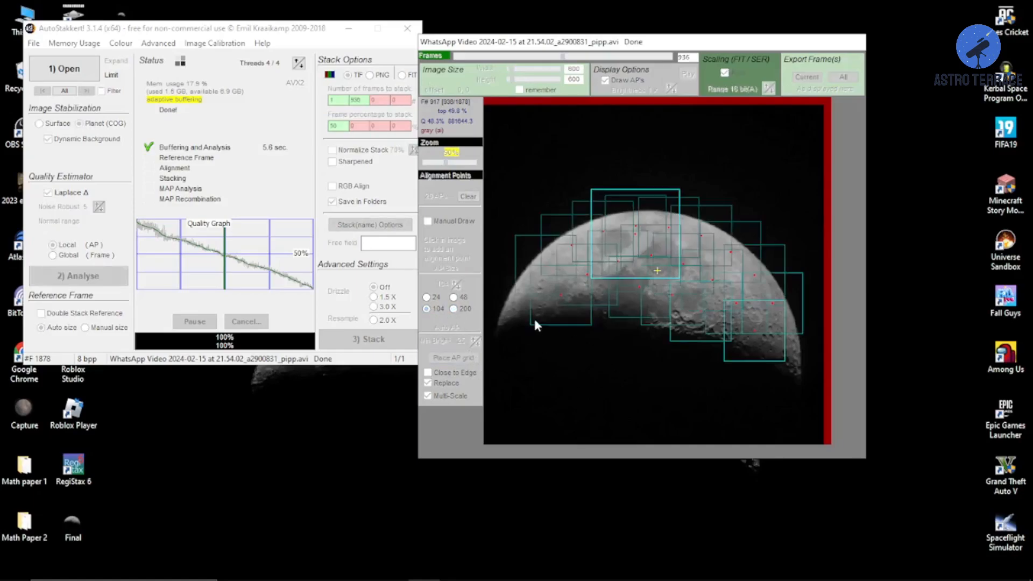
{"action": "left_click", "coordinate": [792, 363]}
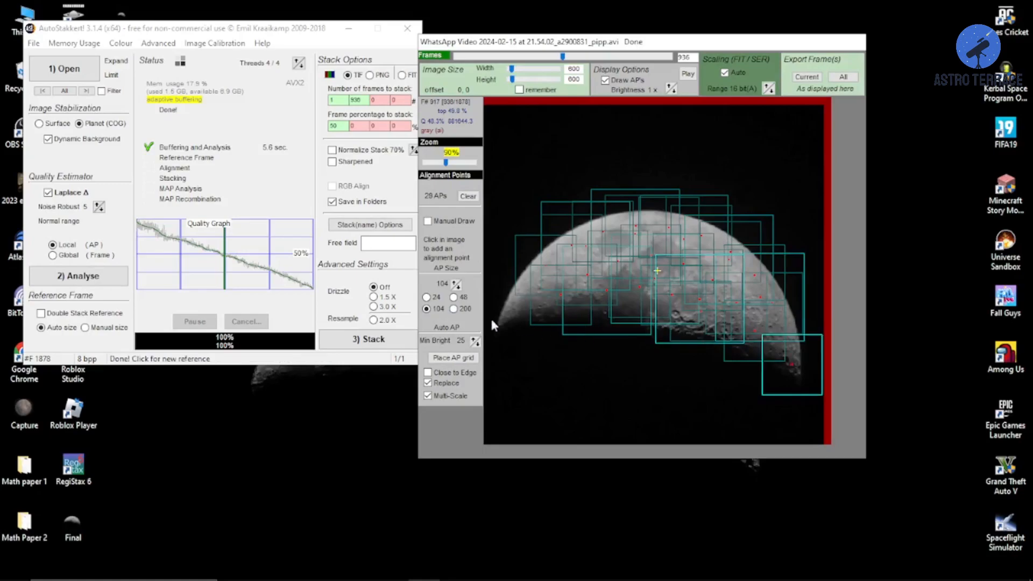
{"action": "left_click", "coordinate": [794, 355]}
{"action": "left_click", "coordinate": [523, 302]}
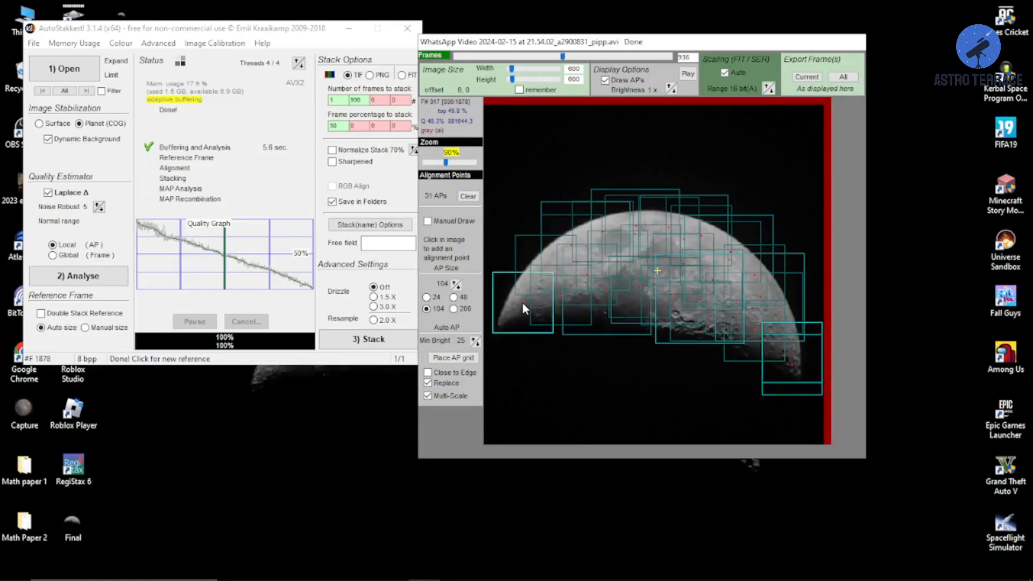
{"action": "left_click", "coordinate": [505, 315]}
{"action": "left_click", "coordinate": [499, 309]}
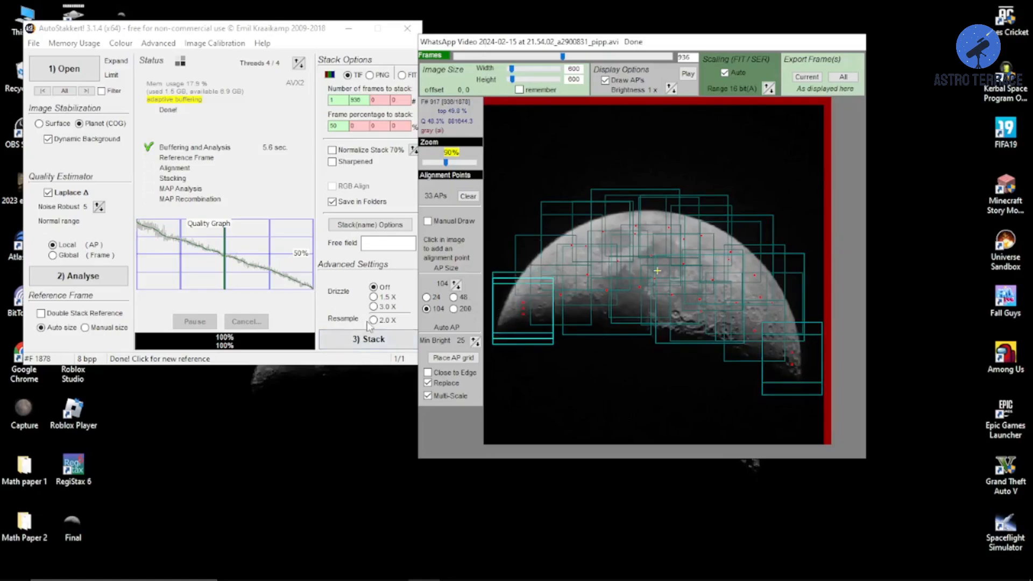
Step: Stack the moon frames using the placed alignment points
{"action": "left_click", "coordinate": [375, 339]}
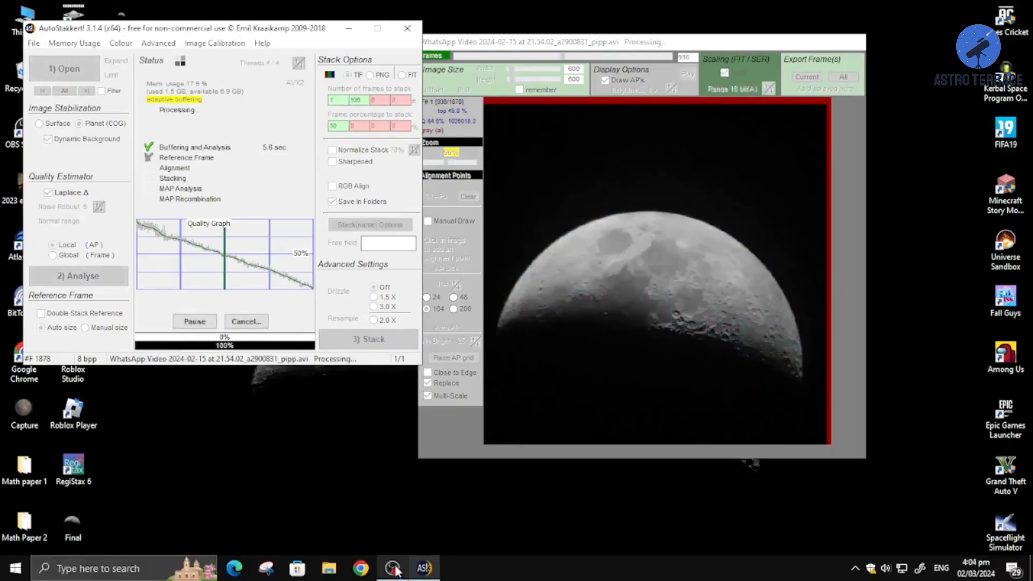
{"action": "mouse_move", "coordinate": [393, 572]}
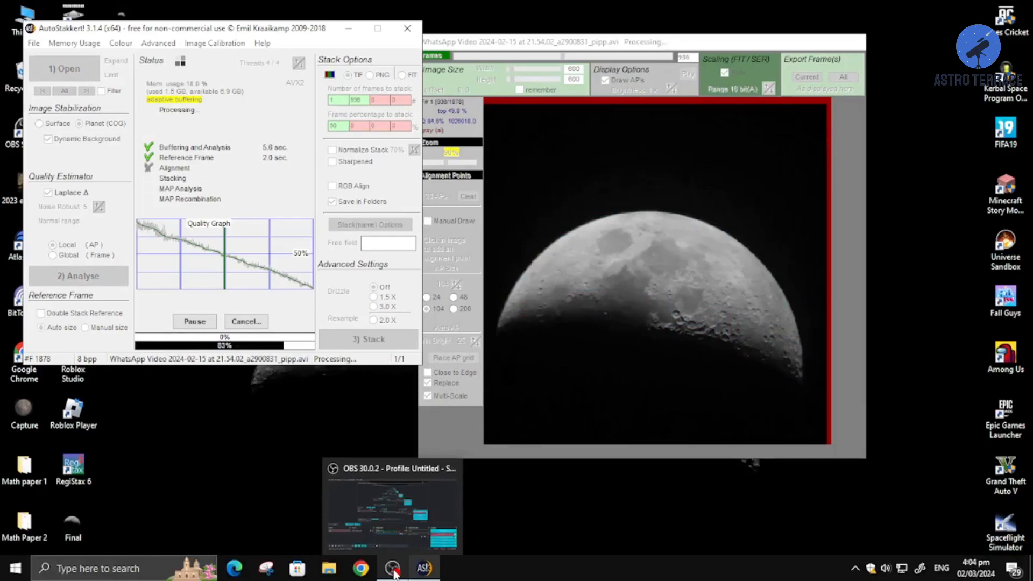
{"action": "left_click", "coordinate": [394, 570]}
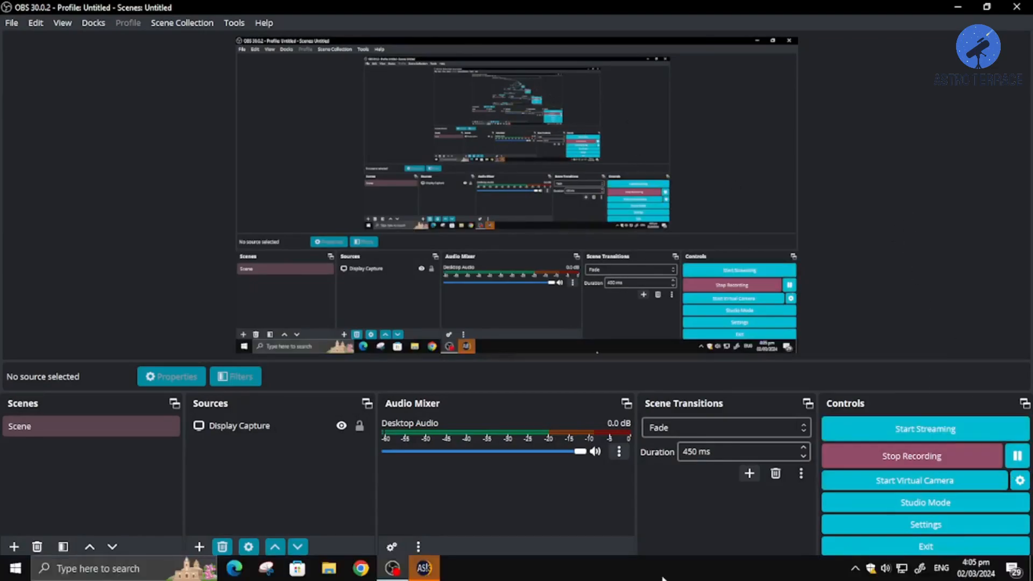
{"action": "left_click", "coordinate": [425, 569]}
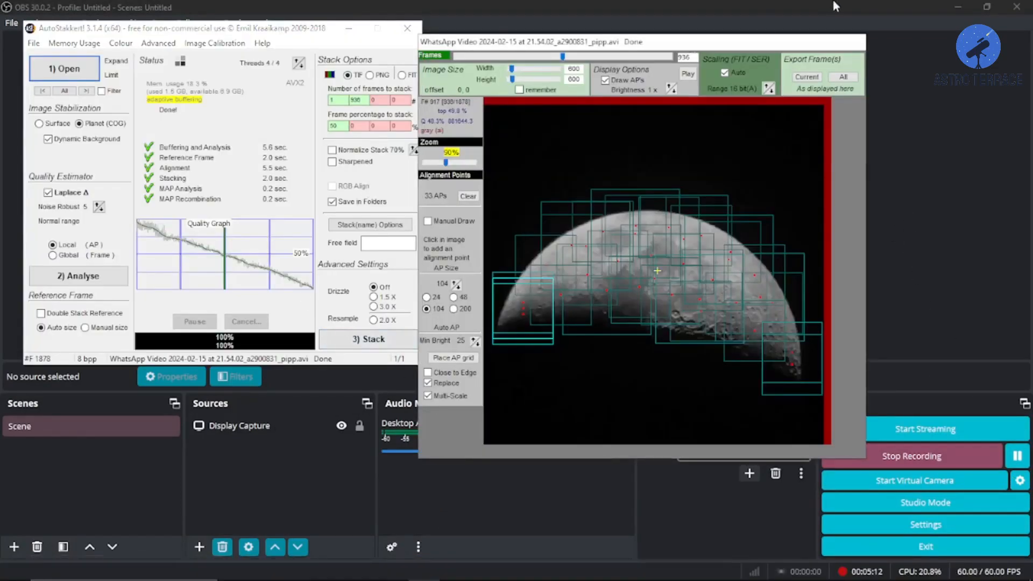
{"action": "left_click", "coordinate": [946, 5]}
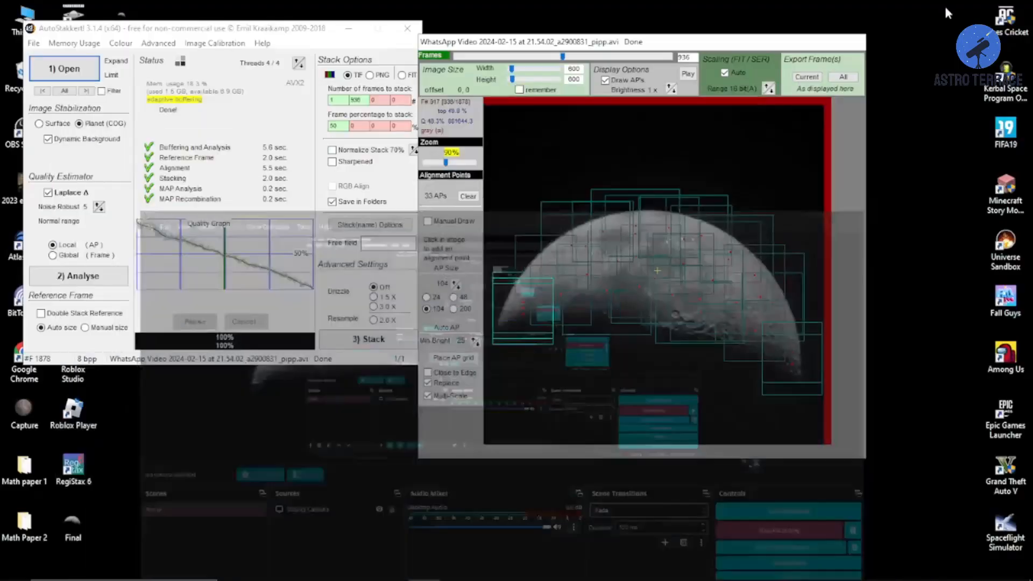
Step: Open the stacked moon image from the AS_F1 folder inside pipp_20240302_160220
{"action": "left_click", "coordinate": [349, 28]}
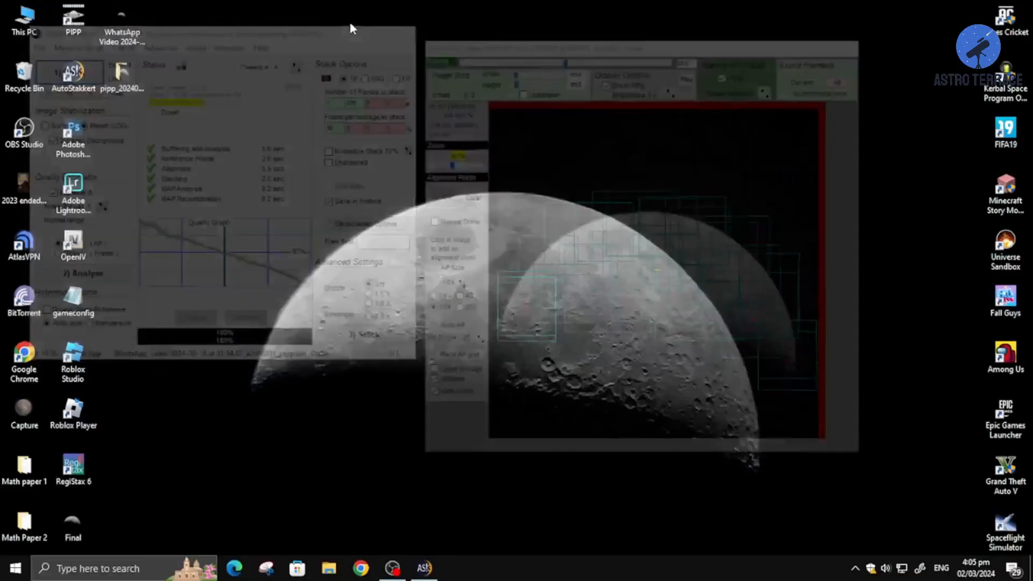
{"action": "double_click", "coordinate": [126, 71]}
{"action": "left_click_drag", "start_coordinate": [309, 283], "coordinate": [353, 422]}
{"action": "left_click", "coordinate": [431, 569]}
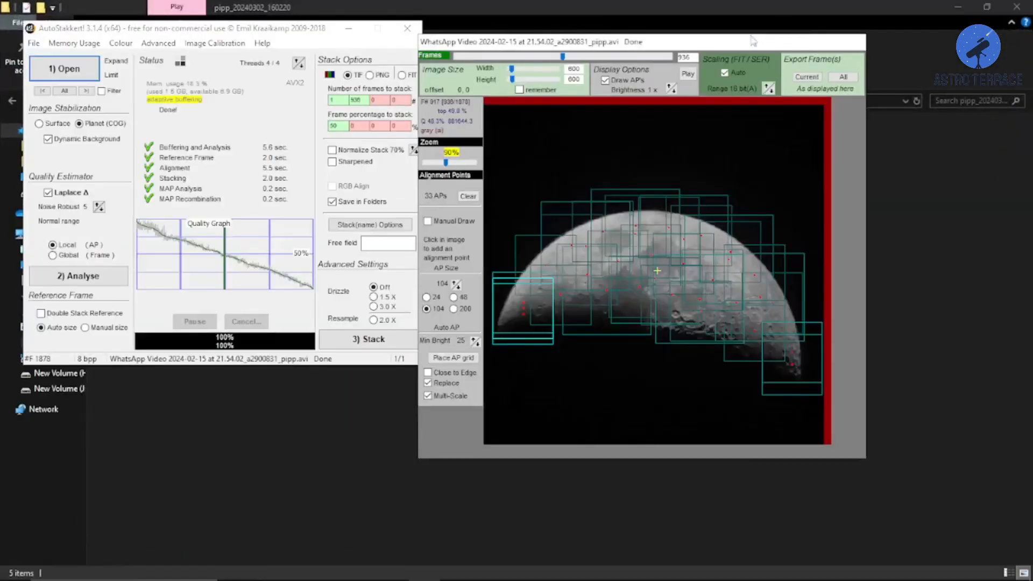
{"action": "left_click", "coordinate": [365, 8]}
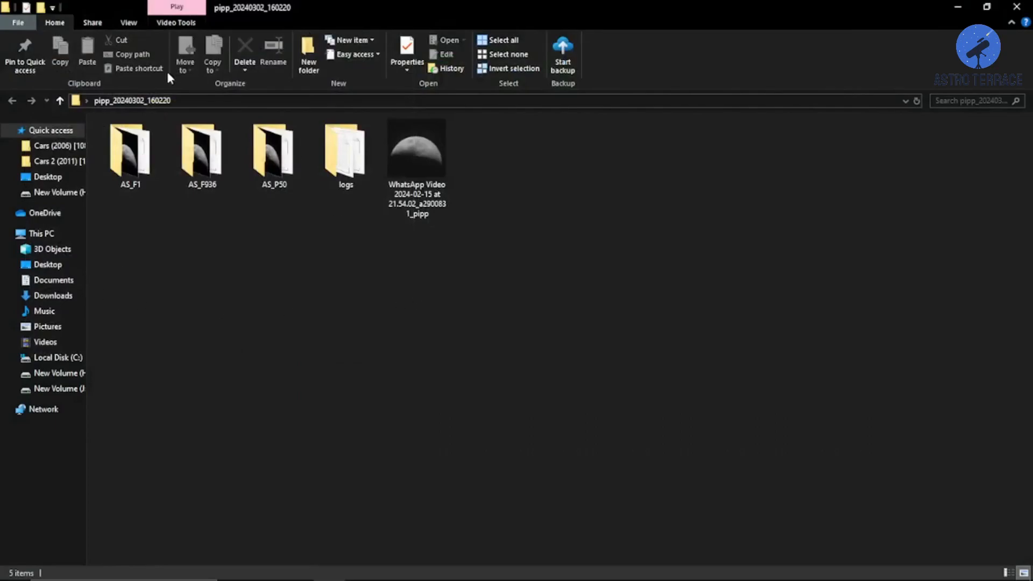
{"action": "double_click", "coordinate": [130, 151]}
{"action": "left_click", "coordinate": [212, 173]}
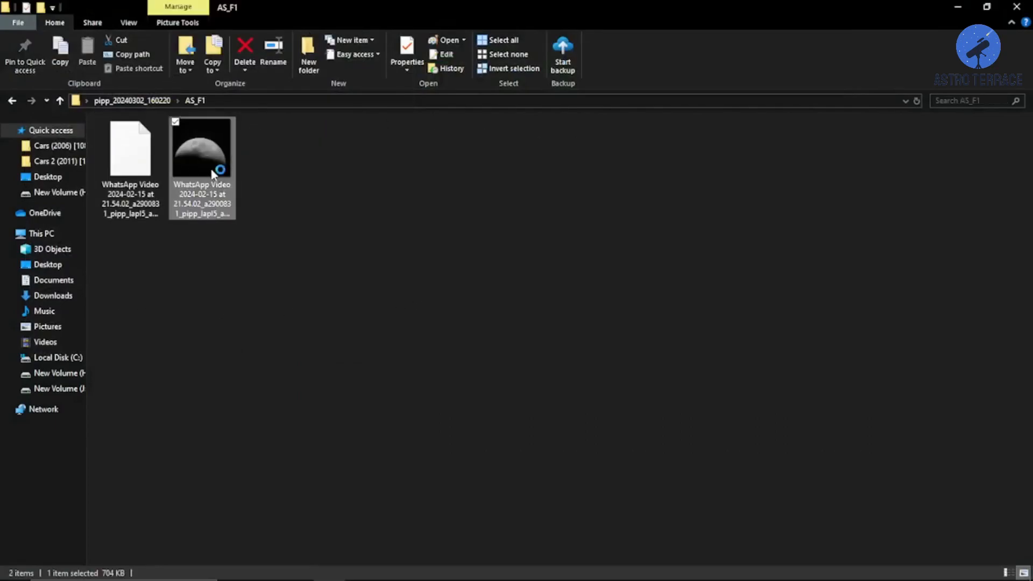
{"action": "double_click", "coordinate": [212, 174]}
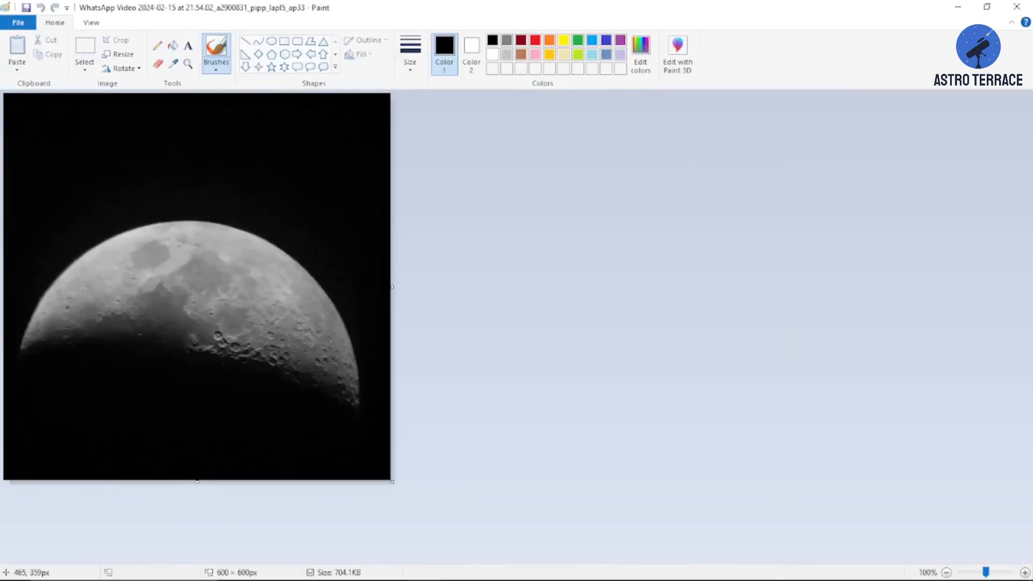
Step: Examine the detail and limb of the AS_F1 stacked moon image at several magnifications
{"action": "scroll", "coordinate": [304, 326], "scroll_direction": "up", "scroll_amount": 1}
{"action": "scroll", "coordinate": [311, 332], "scroll_direction": "down", "scroll_amount": 2}
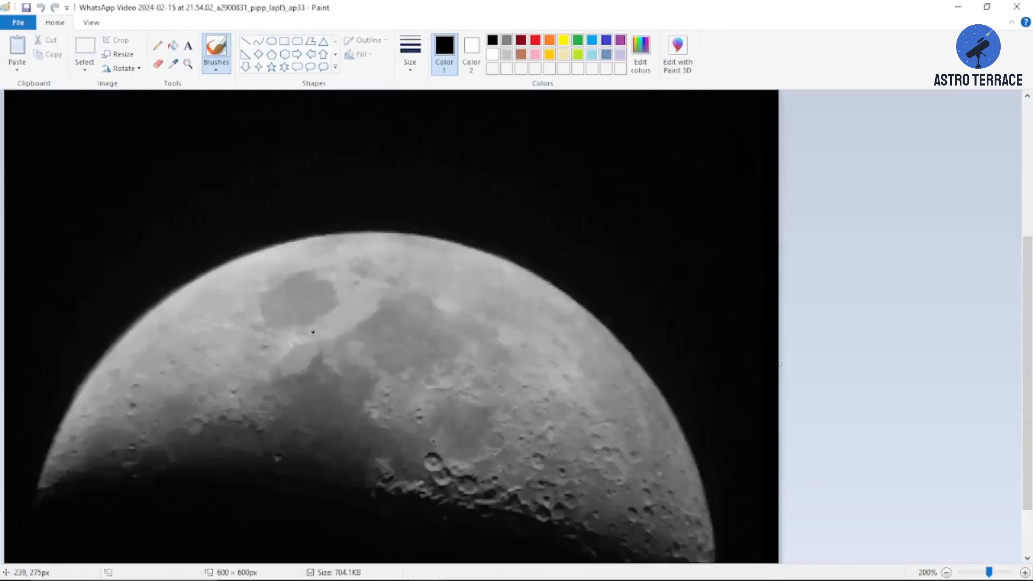
{"action": "scroll", "coordinate": [344, 301], "scroll_direction": "down", "scroll_amount": 2}
{"action": "scroll", "coordinate": [234, 303], "scroll_direction": "up", "scroll_amount": 4}
{"action": "scroll", "coordinate": [234, 303], "scroll_direction": "up", "scroll_amount": 2}
{"action": "scroll", "coordinate": [424, 235], "scroll_direction": "down", "scroll_amount": 5}
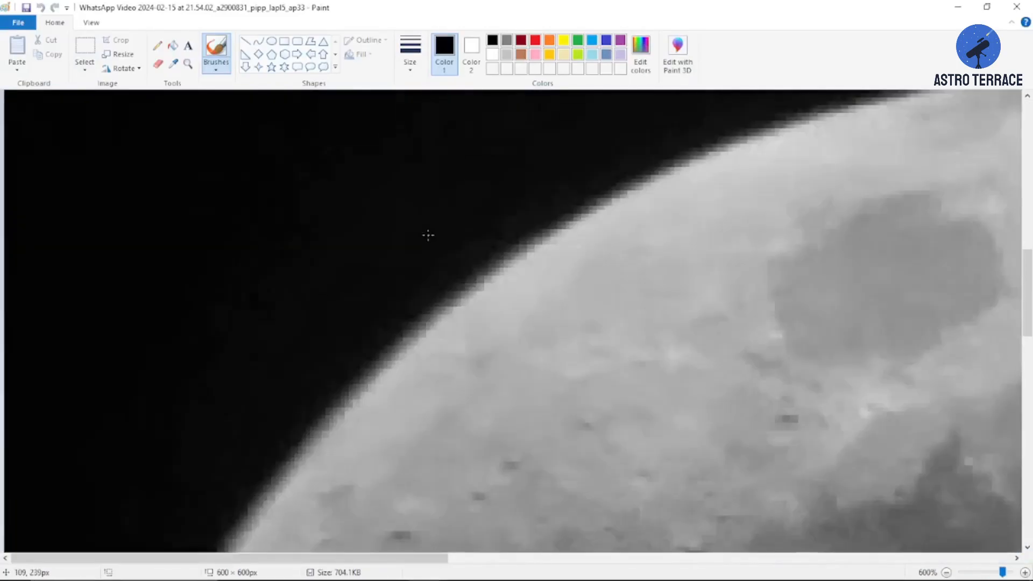
{"action": "scroll", "coordinate": [322, 249], "scroll_direction": "up", "scroll_amount": 3}
{"action": "scroll", "coordinate": [636, 382], "scroll_direction": "up", "scroll_amount": 2}
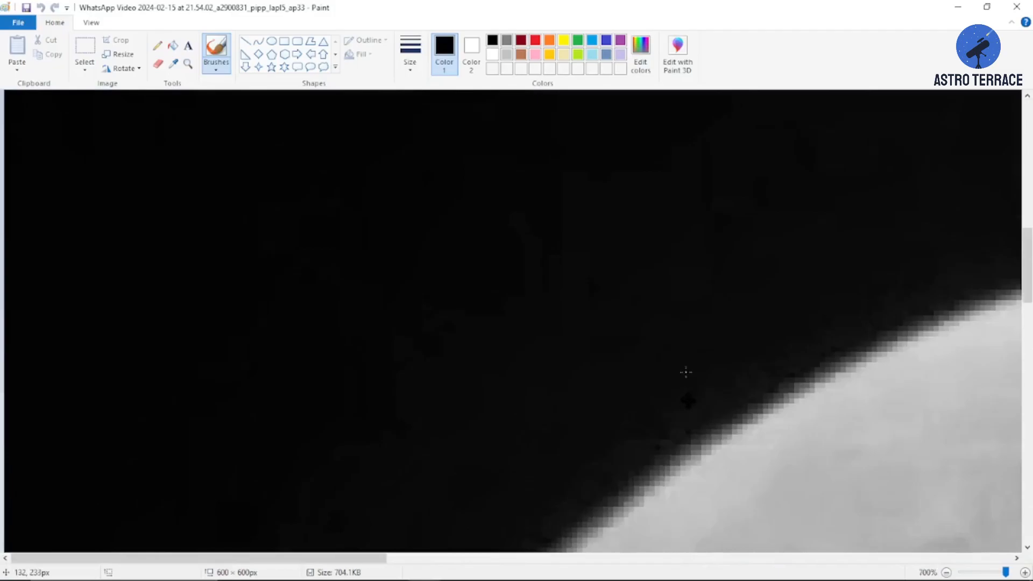
{"action": "scroll", "coordinate": [592, 350], "scroll_direction": "down", "scroll_amount": 9}
{"action": "scroll", "coordinate": [544, 301], "scroll_direction": "up", "scroll_amount": 2}
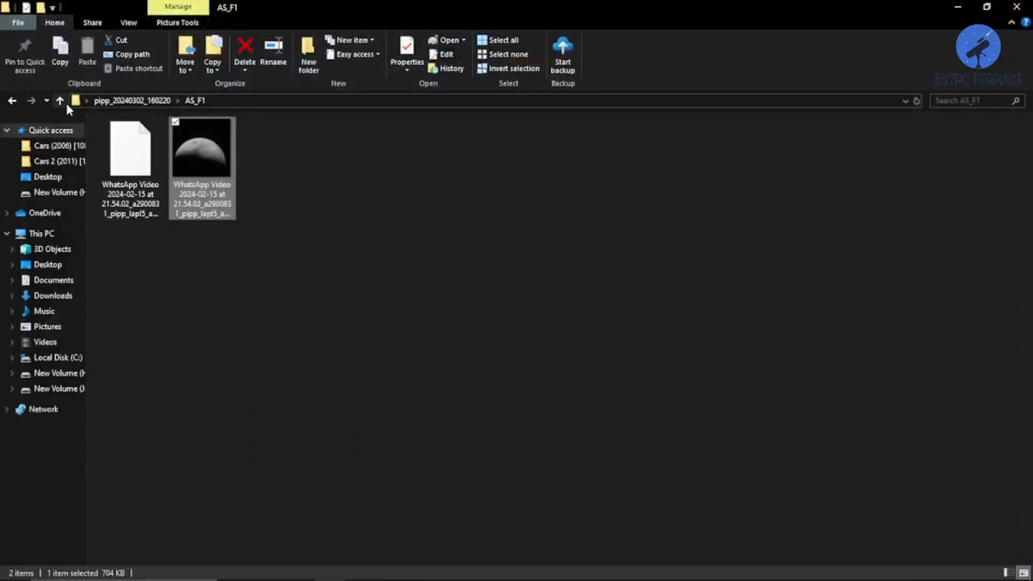
Step: Open the stacked moon image from the AS_F936 folder, examine its crater detail, and close it
{"action": "left_click", "coordinate": [62, 101]}
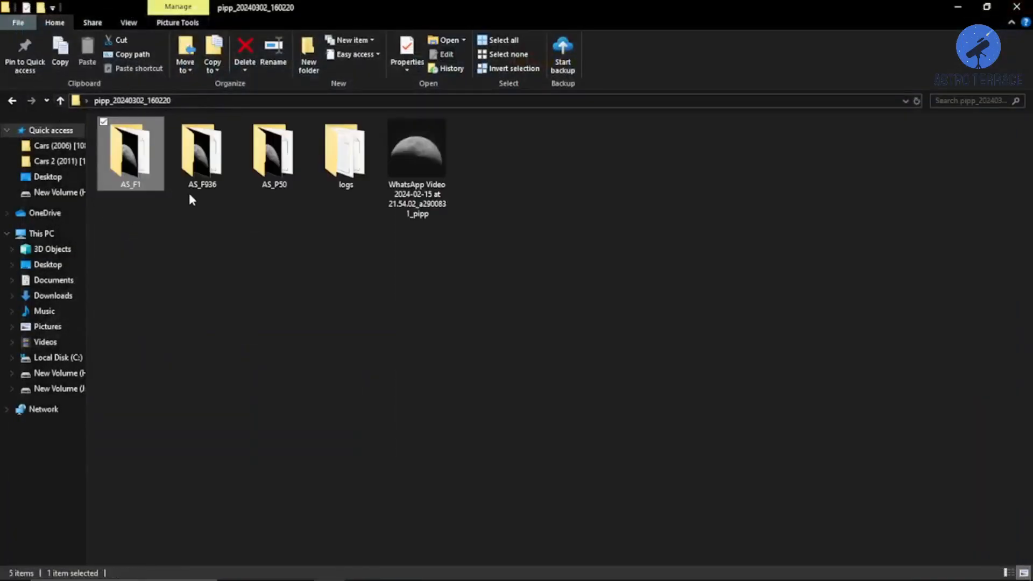
{"action": "double_click", "coordinate": [197, 161]}
{"action": "left_click", "coordinate": [190, 171]}
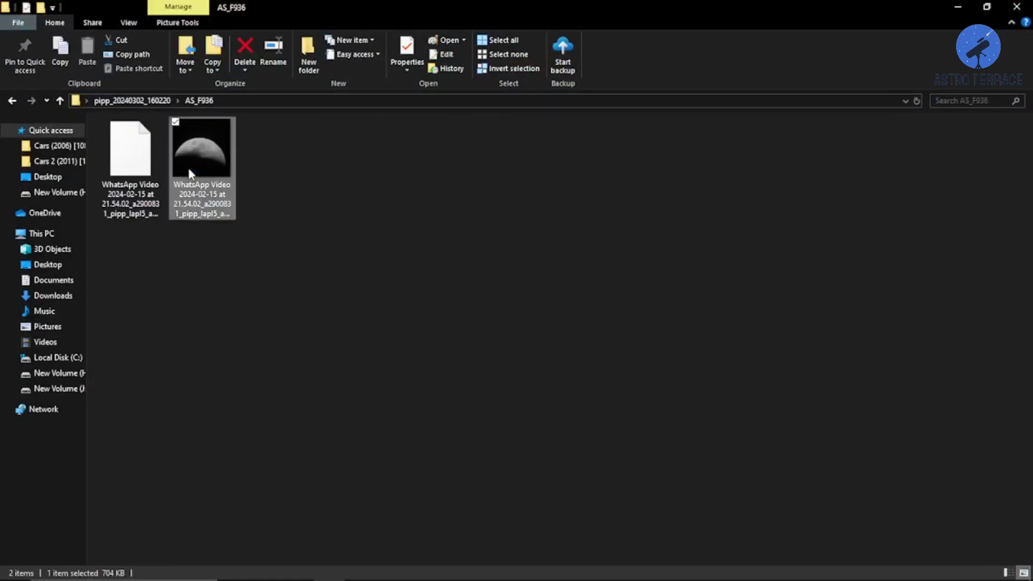
{"action": "scroll", "coordinate": [295, 363], "scroll_direction": "up", "scroll_amount": 4}
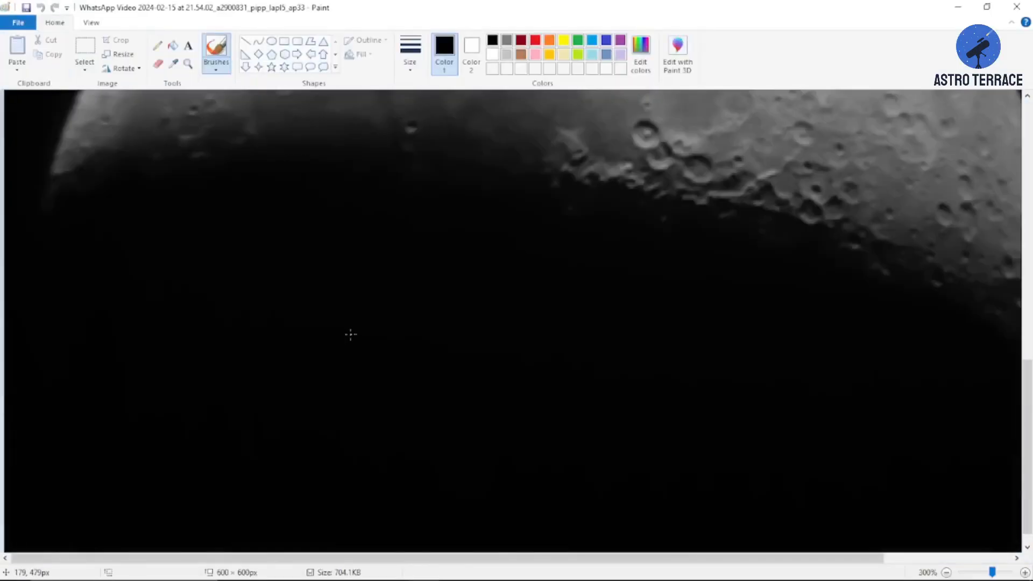
{"action": "scroll", "coordinate": [243, 303], "scroll_direction": "down", "scroll_amount": 5}
{"action": "scroll", "coordinate": [704, 224], "scroll_direction": "up", "scroll_amount": 3}
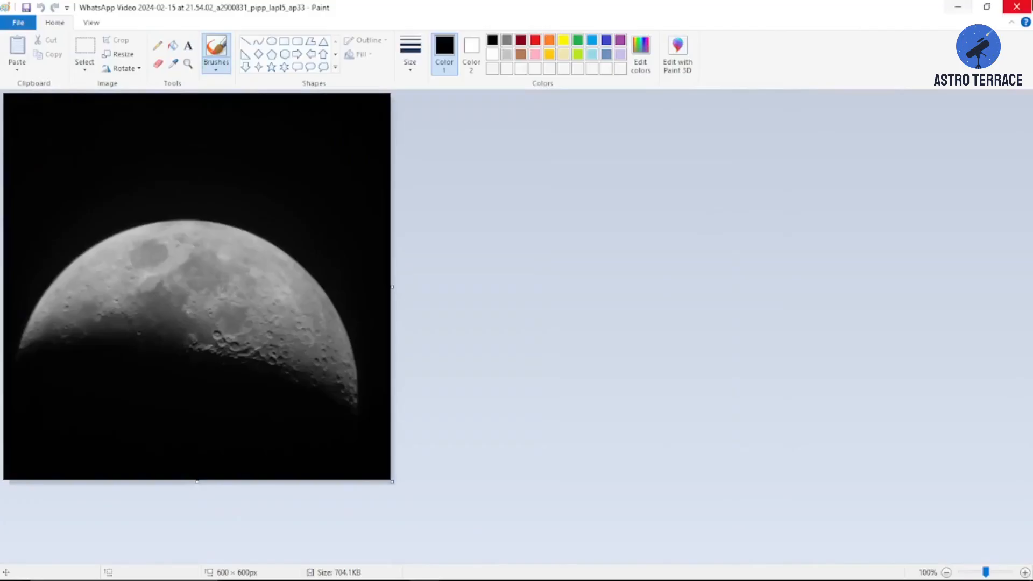
{"action": "left_click", "coordinate": [1017, 7]}
Step: Rename the stacked moon image in the AS_F936 folder as process
{"action": "left_click", "coordinate": [60, 101]}
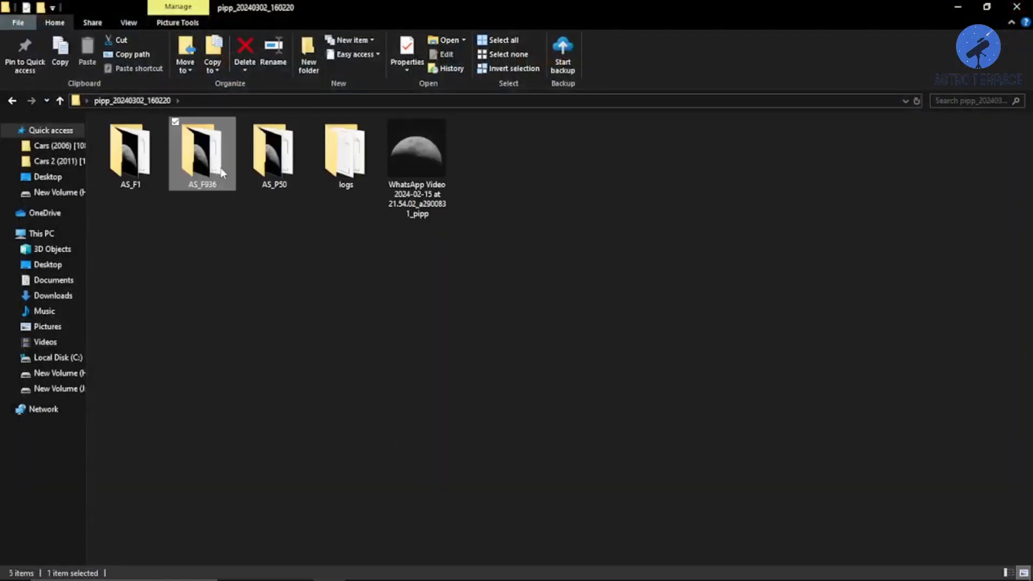
{"action": "double_click", "coordinate": [222, 172]}
{"action": "right_click", "coordinate": [200, 160]}
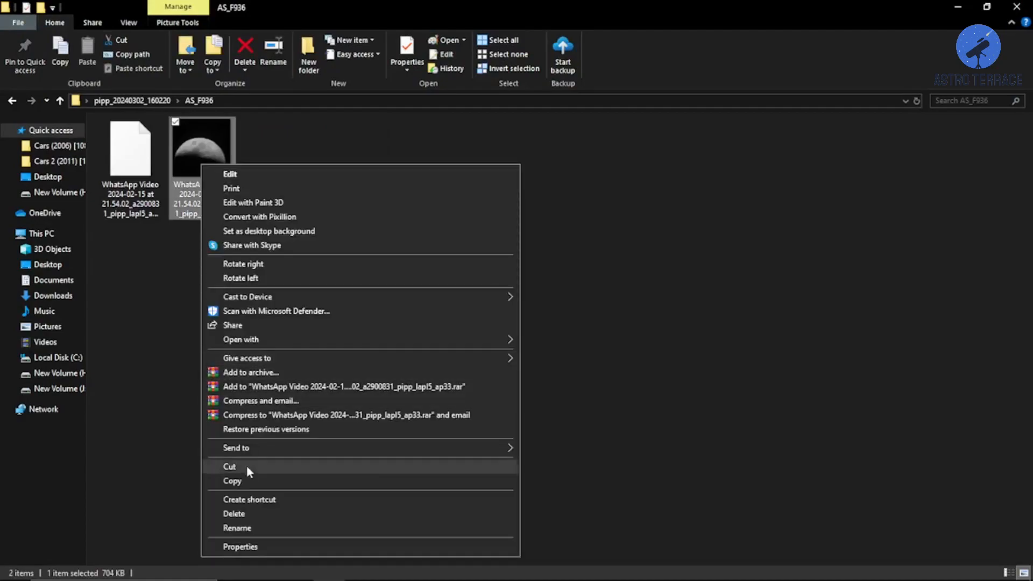
{"action": "left_click", "coordinate": [252, 528]}
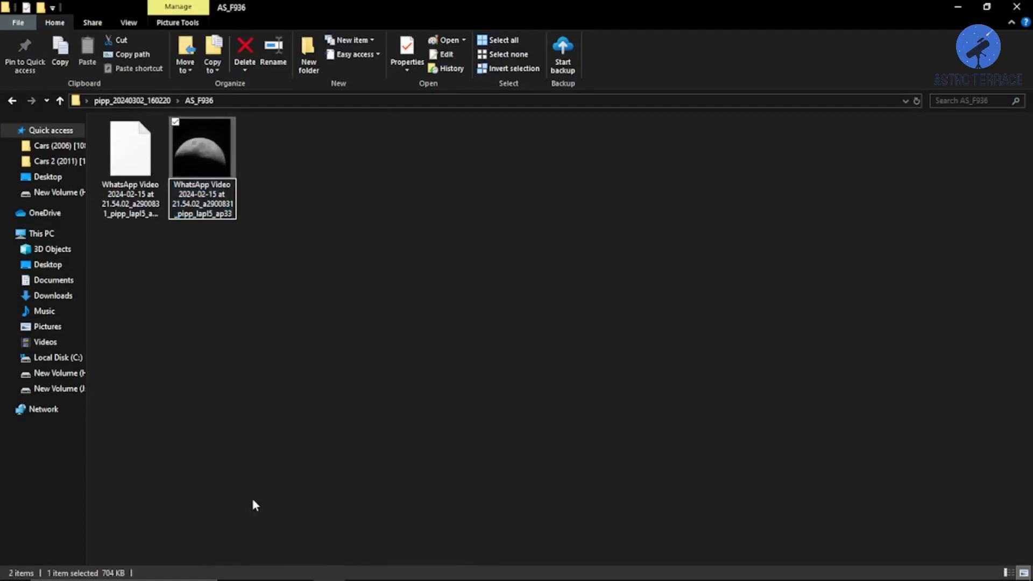
{"action": "type", "text": "process"}
{"action": "key", "text": "Return"}
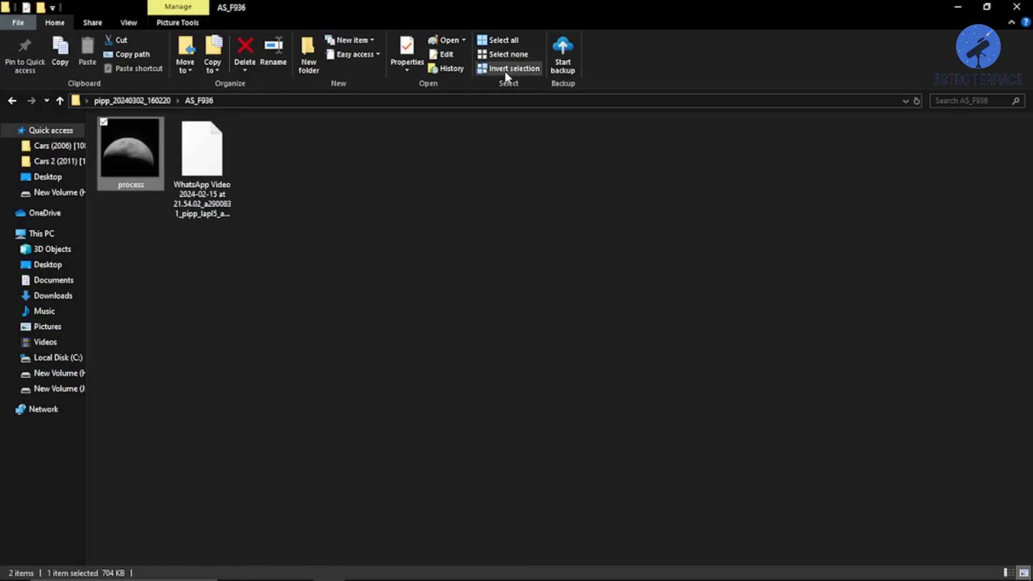
Step: Paste the process image onto the desktop and place it beside the other icons
{"action": "left_click", "coordinate": [958, 7]}
{"action": "right_click", "coordinate": [242, 200]}
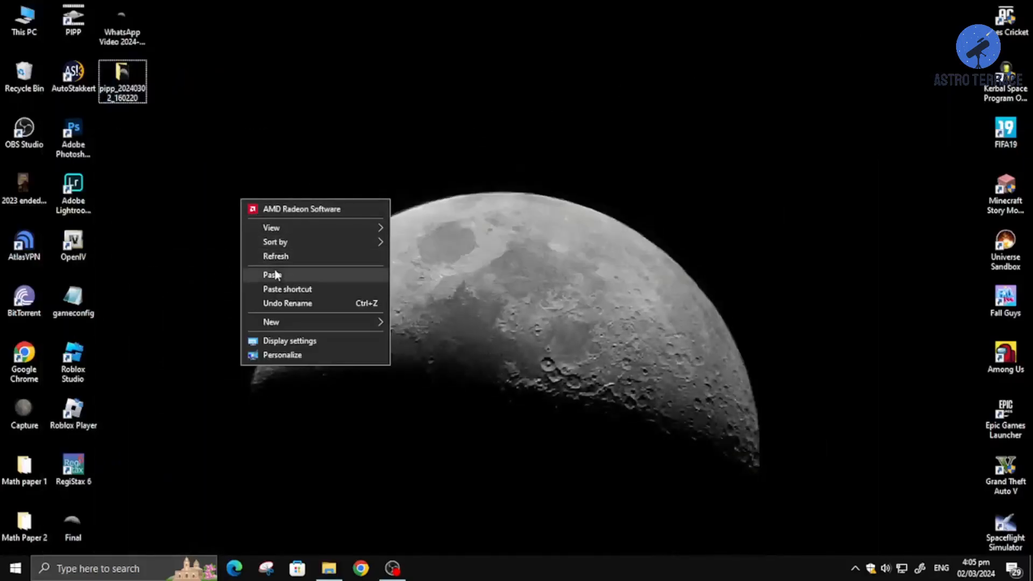
{"action": "left_click", "coordinate": [275, 275]}
{"action": "left_click_drag", "start_coordinate": [229, 141], "coordinate": [135, 139]}
Step: Launch RegiStax 6 and open the process TIFF from the desktop with its intensity levels stretched
{"action": "mouse_move", "coordinate": [73, 466]}
{"action": "left_mouse_down"}
{"action": "mouse_move", "coordinate": [285, 357]}
{"action": "mouse_move", "coordinate": [369, 134]}
{"action": "mouse_move", "coordinate": [10, 487]}
{"action": "mouse_move", "coordinate": [71, 480]}
{"action": "left_mouse_up"}
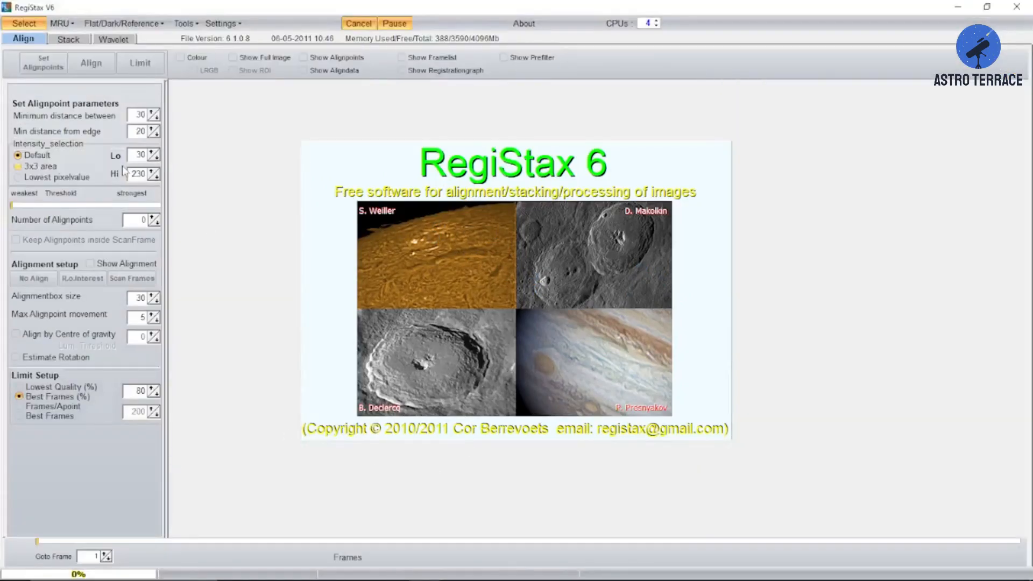
{"action": "left_click", "coordinate": [35, 25]}
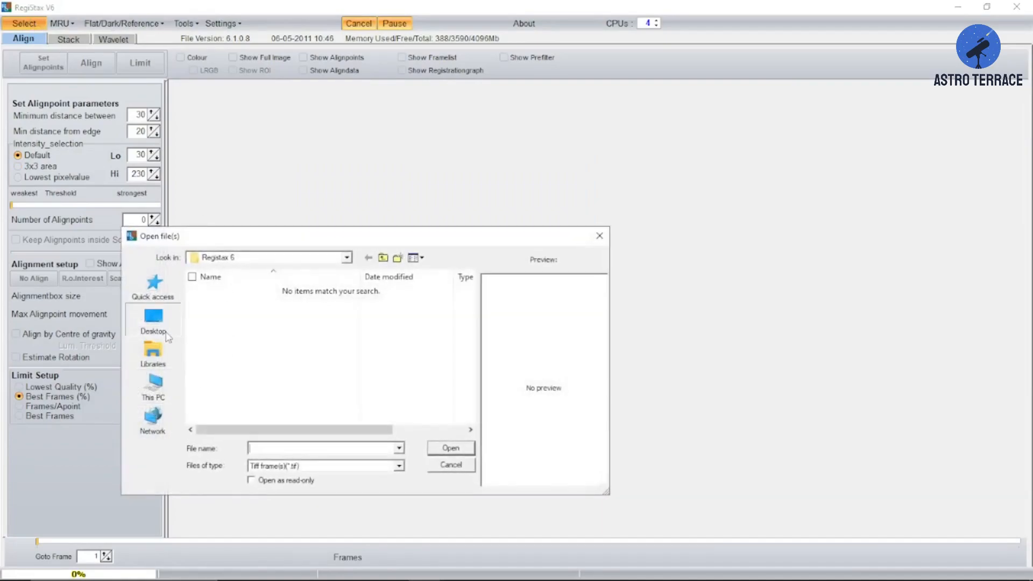
{"action": "left_click", "coordinate": [153, 319]}
{"action": "scroll", "coordinate": [420, 405], "scroll_direction": "down", "scroll_amount": 3}
{"action": "left_click", "coordinate": [243, 418]}
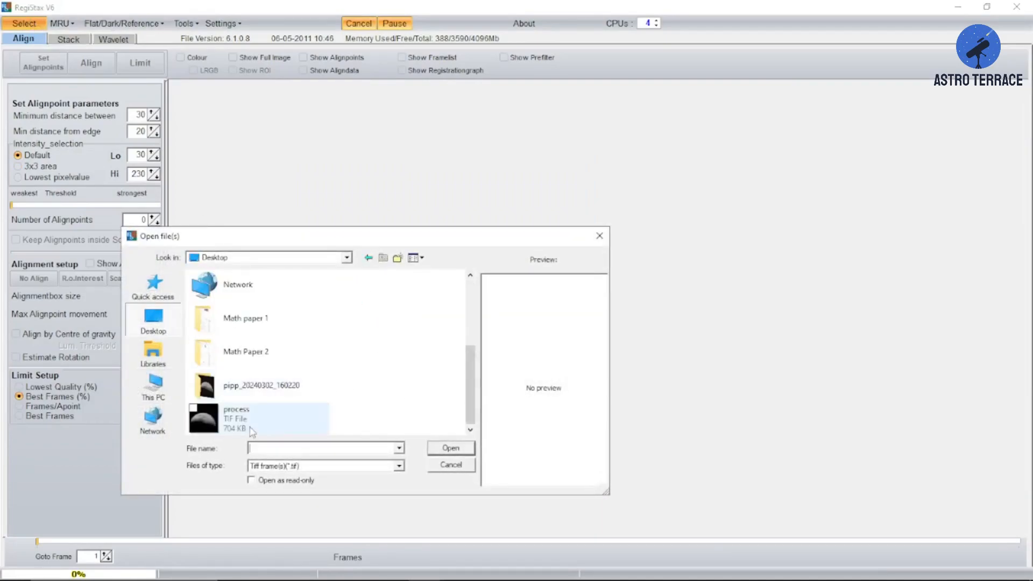
{"action": "left_click", "coordinate": [452, 449]}
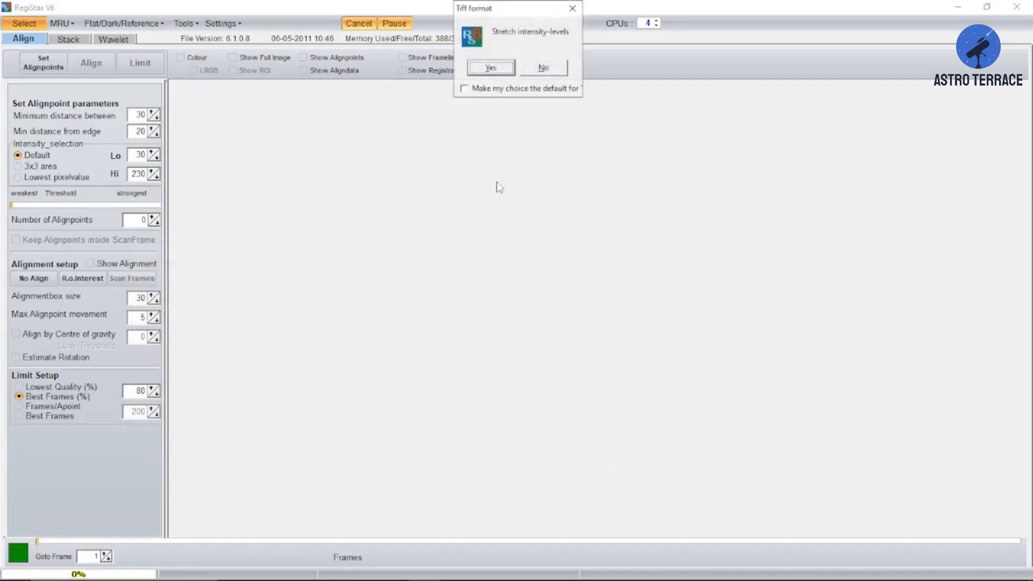
{"action": "left_click", "coordinate": [506, 72]}
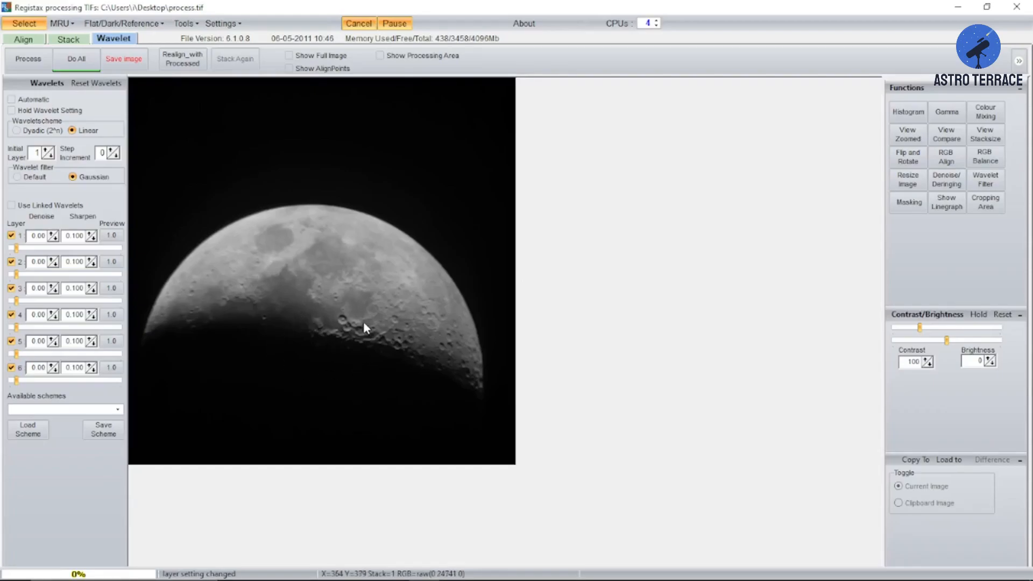
Step: Show a 2.00 zoomed view of the craters along the moon's terminator
{"action": "left_click", "coordinate": [917, 138]}
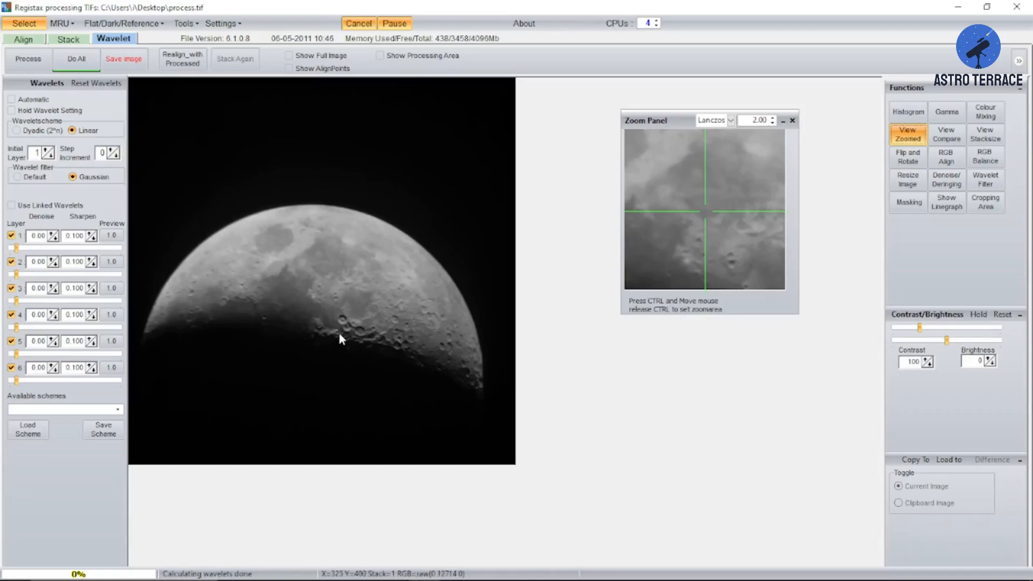
{"action": "key", "text": "ctrl"}
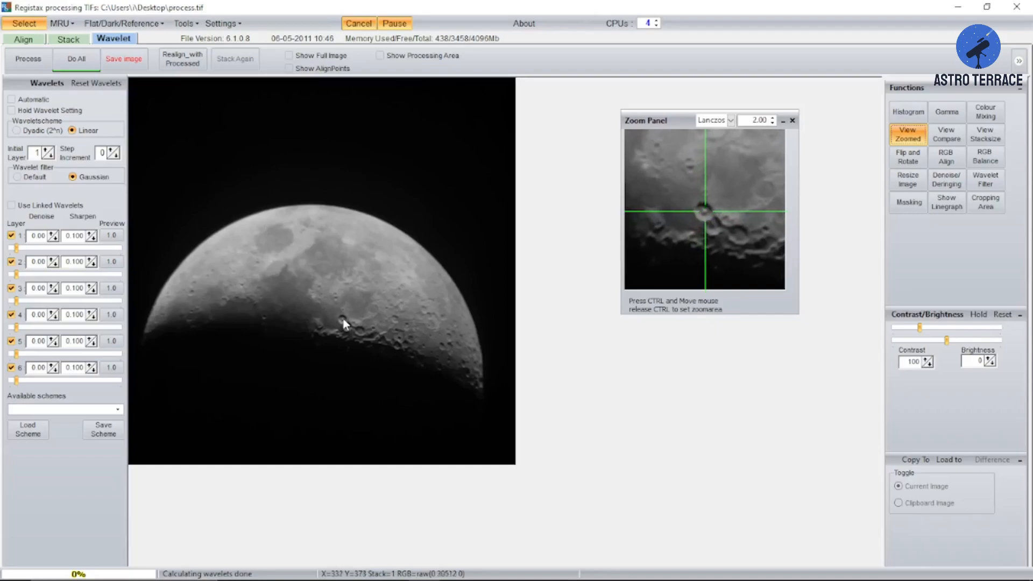
{"action": "left_click", "coordinate": [792, 120]}
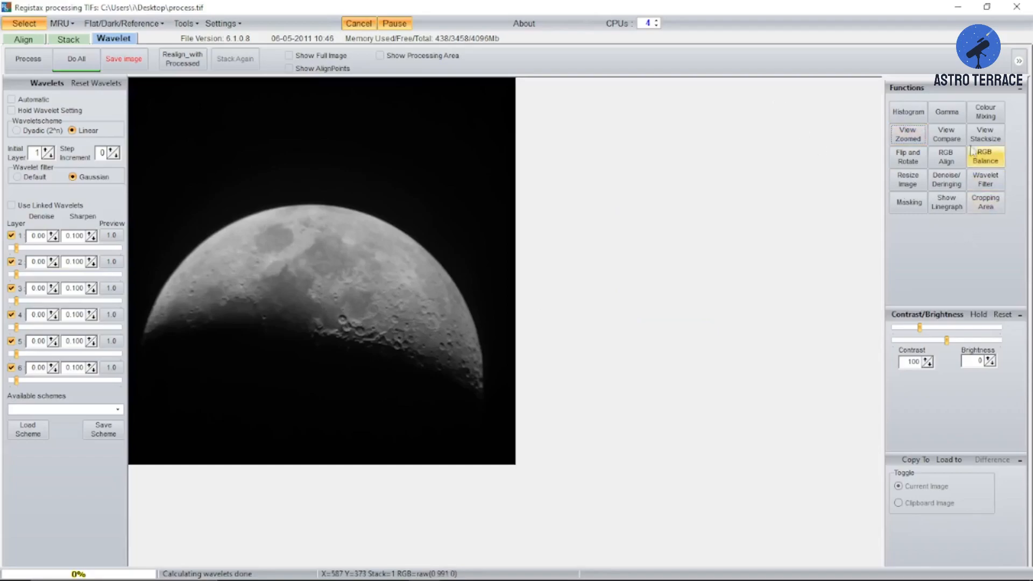
{"action": "left_click", "coordinate": [909, 137]}
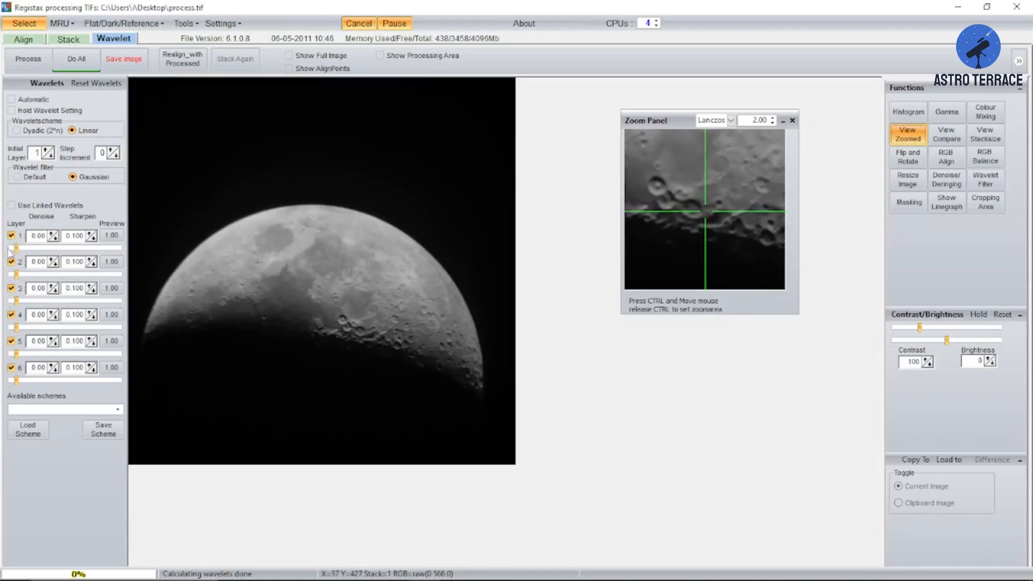
Step: Sharpen the moon by setting wavelet layers 1 to 6 to 18.3, 10.4, 1.8, -5.0, 14.5 and -3.8
{"action": "mouse_move", "coordinate": [16, 249]}
{"action": "left_mouse_down"}
{"action": "mouse_move", "coordinate": [55, 251]}
{"action": "mouse_move", "coordinate": [36, 257]}
{"action": "mouse_move", "coordinate": [31, 248]}
{"action": "left_mouse_up"}
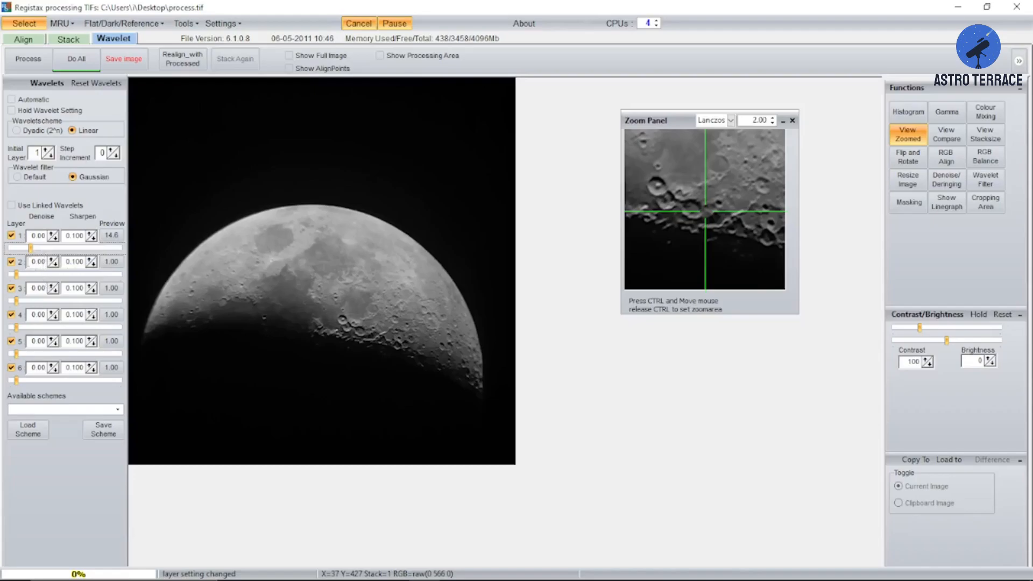
{"action": "left_click_drag", "start_coordinate": [21, 280], "coordinate": [45, 280]}
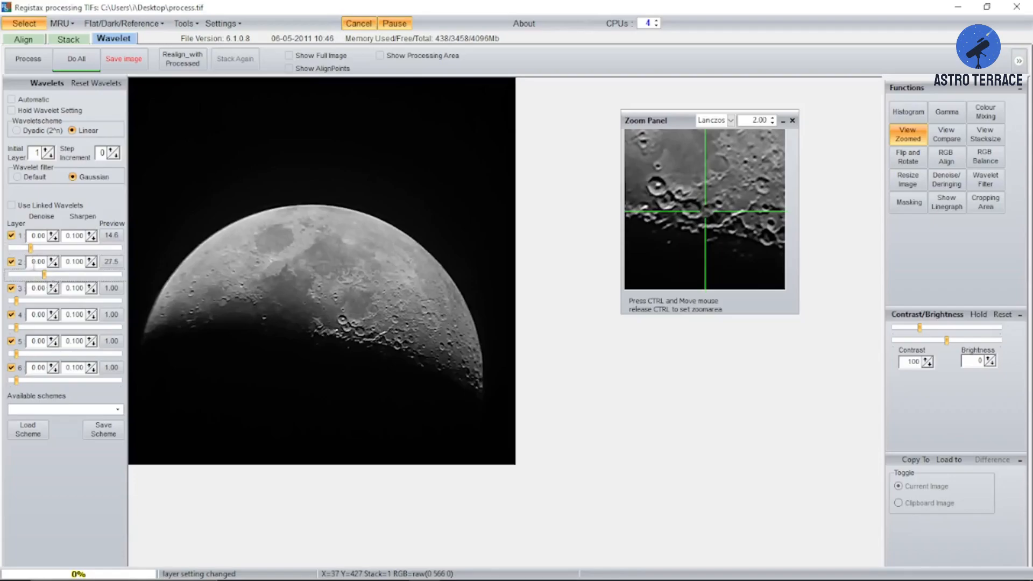
{"action": "left_click_drag", "start_coordinate": [17, 300], "coordinate": [14, 329]}
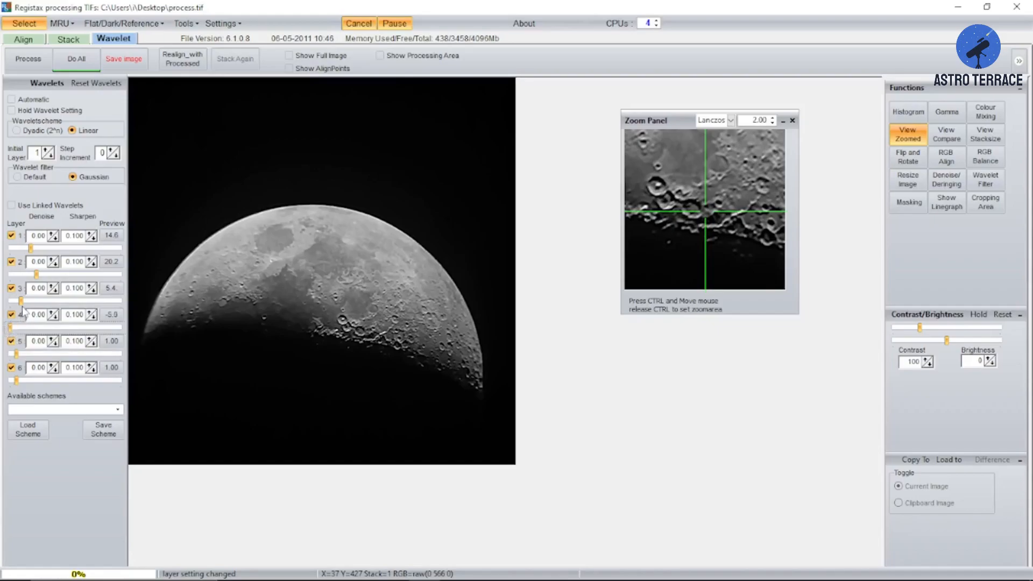
{"action": "left_click_drag", "start_coordinate": [21, 301], "coordinate": [52, 258]}
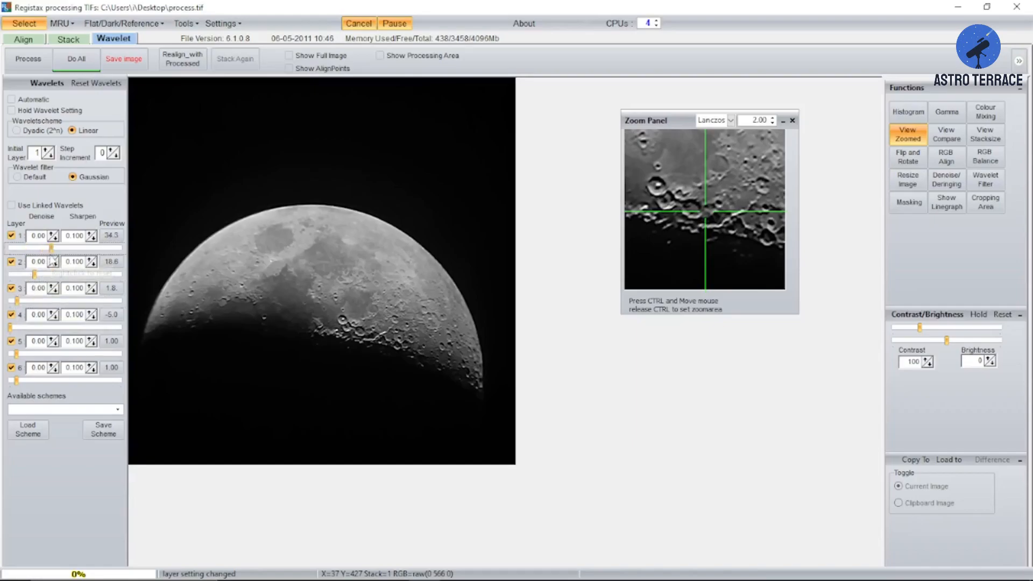
{"action": "left_click_drag", "start_coordinate": [54, 254], "coordinate": [36, 261]}
{"action": "left_click_drag", "start_coordinate": [38, 279], "coordinate": [31, 277]}
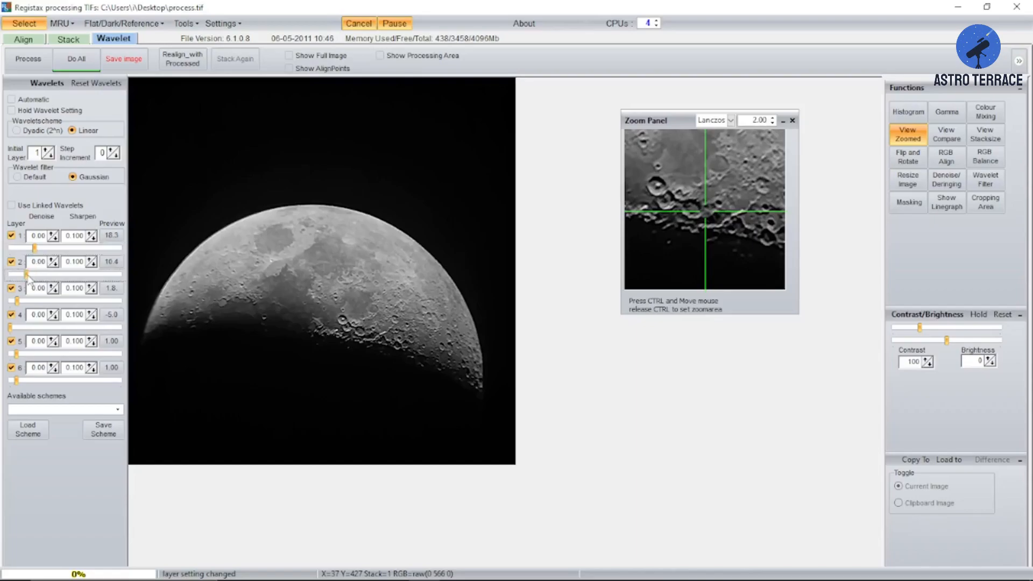
{"action": "left_click_drag", "start_coordinate": [16, 354], "coordinate": [33, 354]}
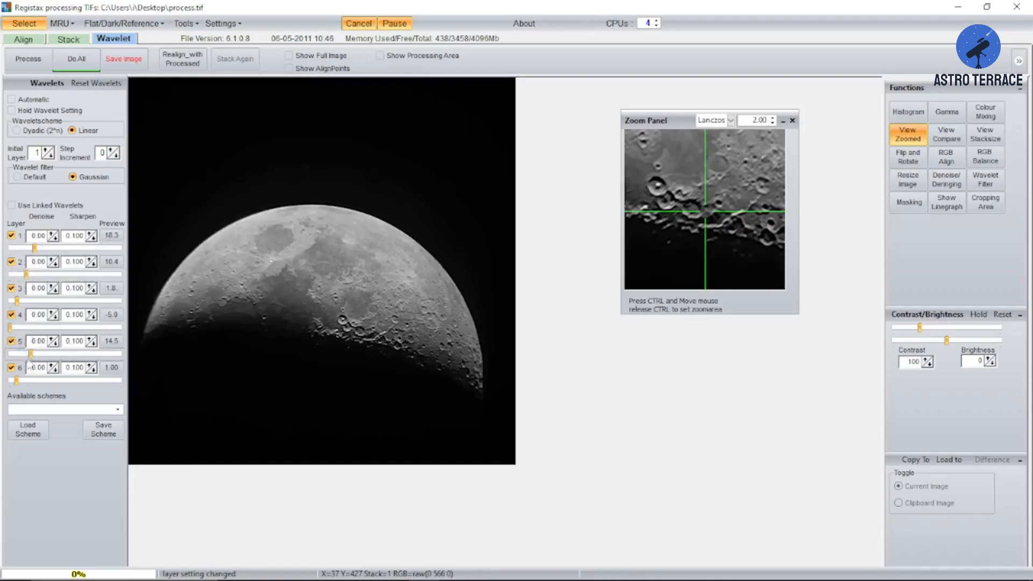
{"action": "mouse_move", "coordinate": [18, 381]}
{"action": "left_mouse_down"}
{"action": "mouse_move", "coordinate": [33, 382]}
{"action": "mouse_move", "coordinate": [14, 383]}
{"action": "left_mouse_up"}
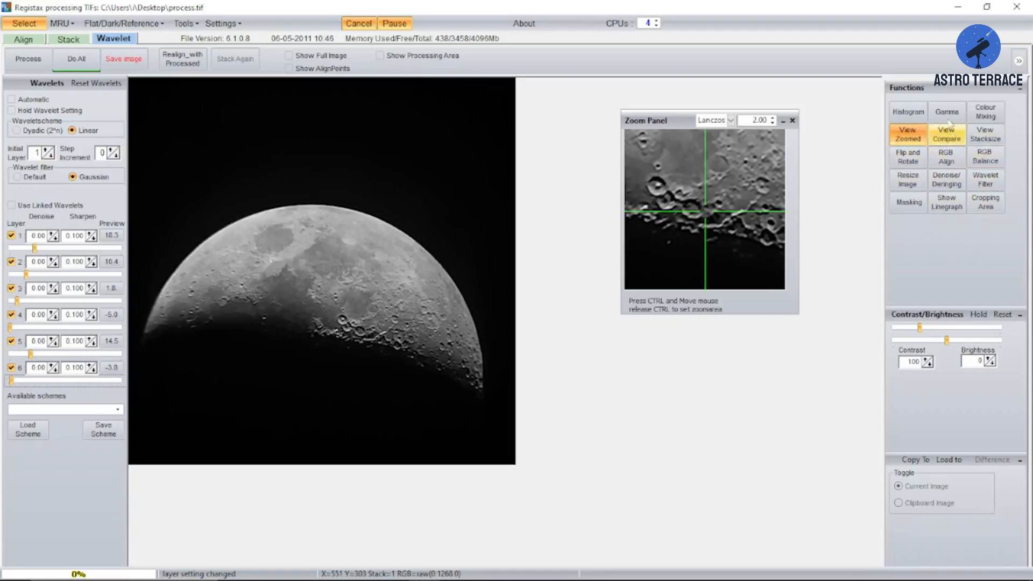
Step: Set the RGB histogram's midtone value to 0.97 and check the RGB balance without changing the colour weights
{"action": "left_click", "coordinate": [923, 115]}
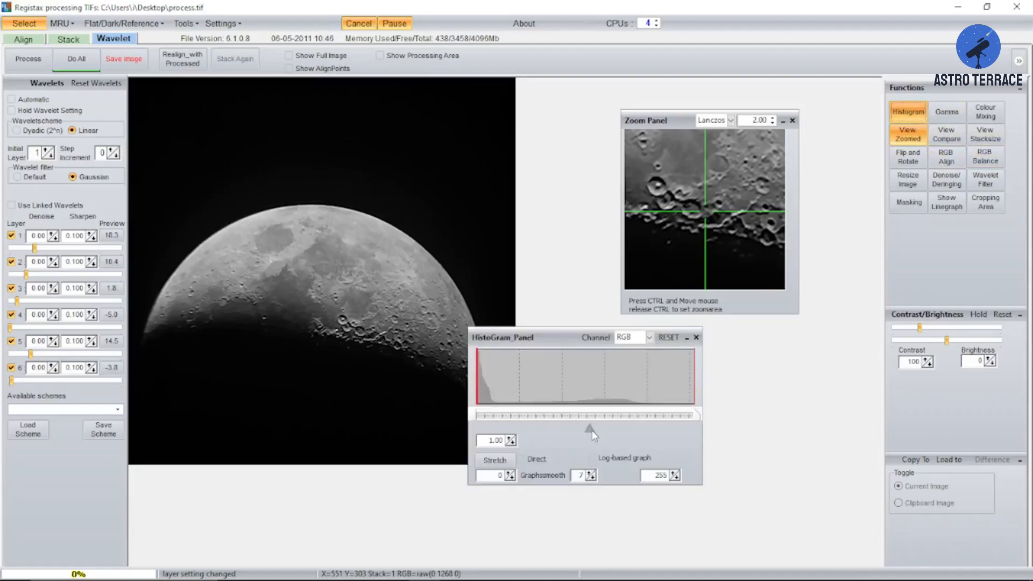
{"action": "left_click", "coordinate": [587, 428]}
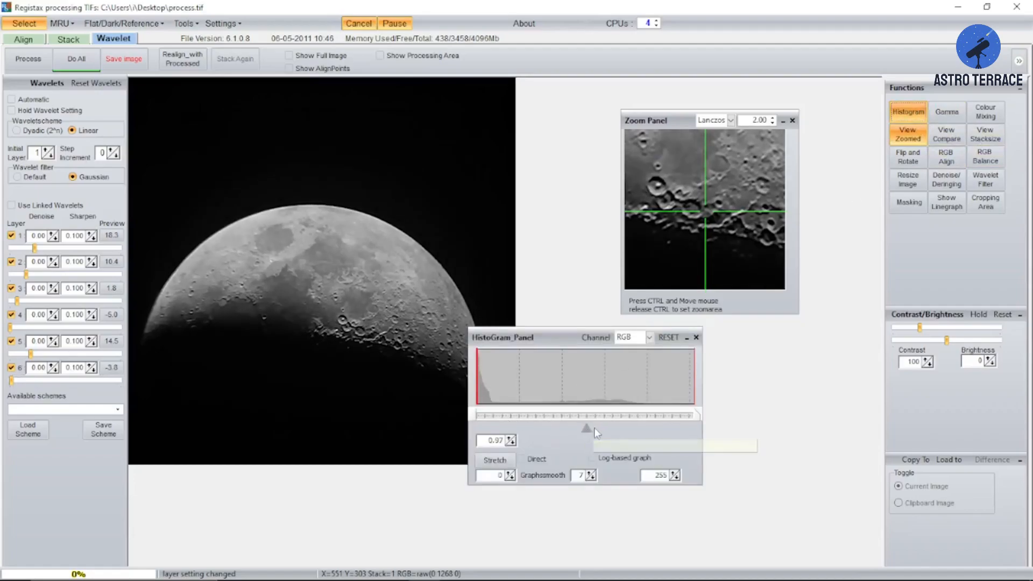
{"action": "left_click", "coordinate": [590, 429]}
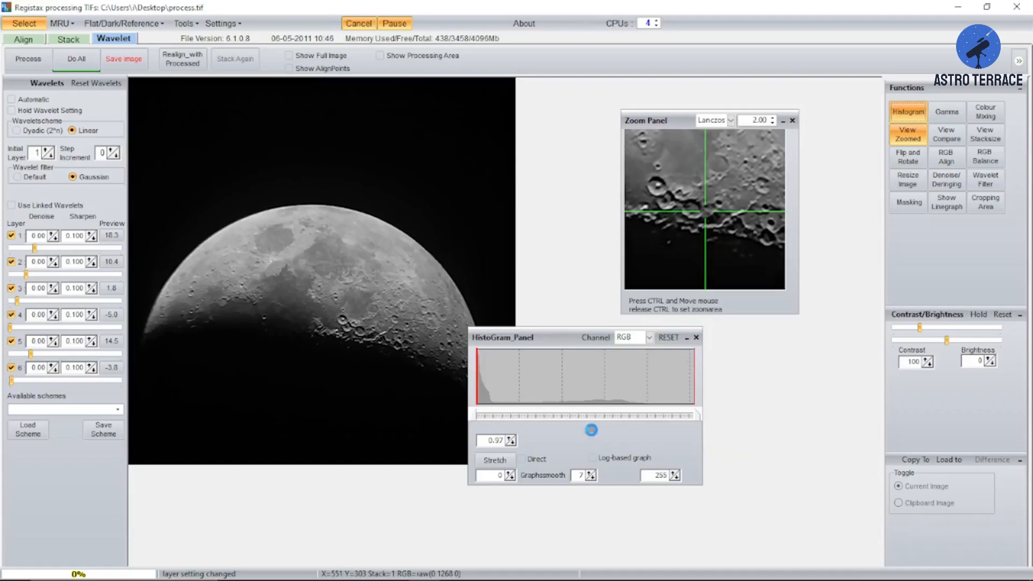
{"action": "left_click", "coordinate": [697, 338]}
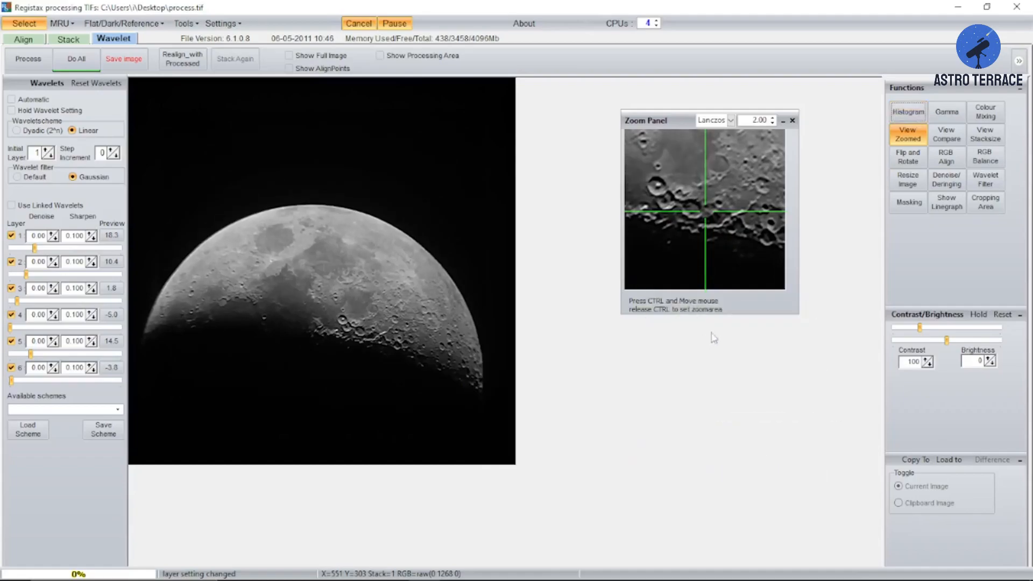
{"action": "left_click", "coordinate": [986, 157]}
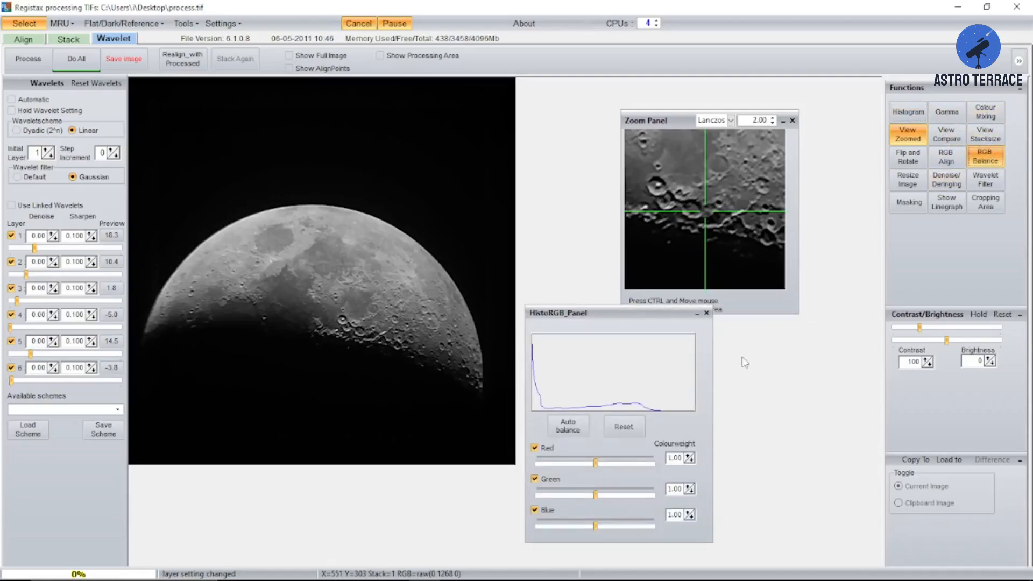
{"action": "left_click", "coordinate": [708, 314]}
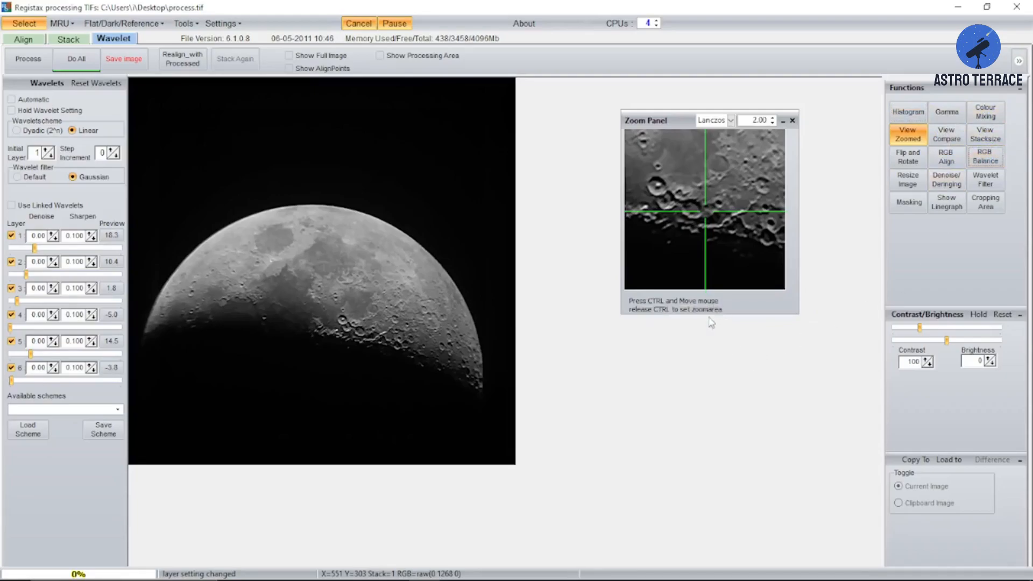
Step: Apply the processing to the whole moon image and save it to the desktop as a JPEG named 123
{"action": "left_click", "coordinate": [93, 59]}
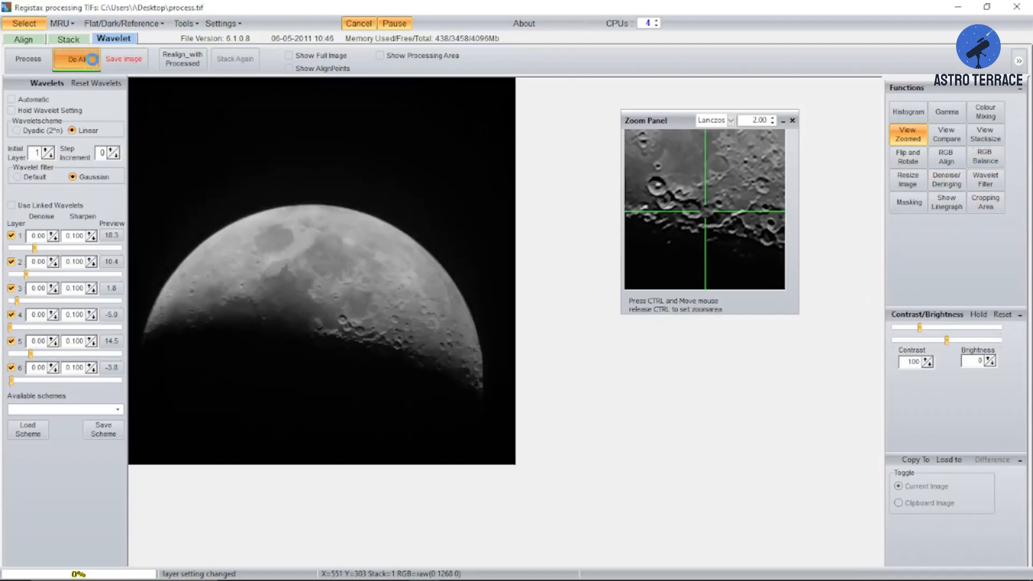
{"action": "left_click", "coordinate": [132, 58]}
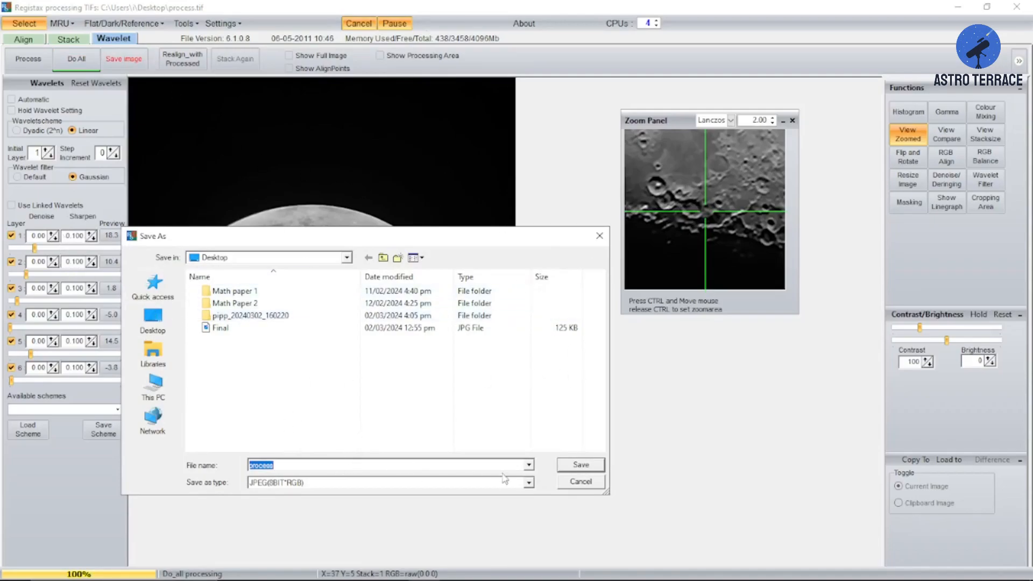
{"action": "type", "text": "123"}
{"action": "left_click", "coordinate": [576, 465]}
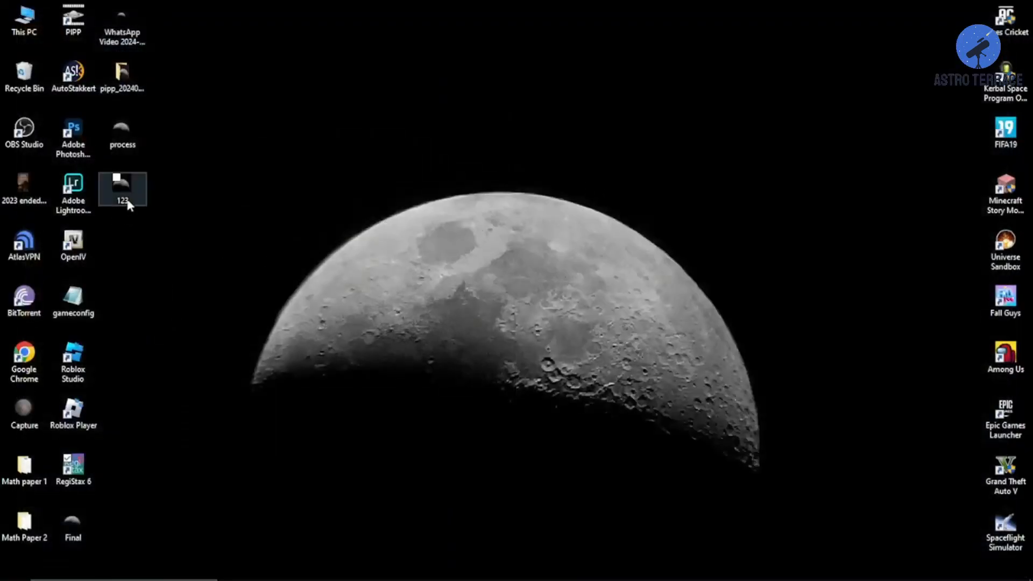
Step: Open the 123 image from the desktop in Paint 3D and examine the craters along the terminator up close
{"action": "left_click", "coordinate": [127, 202]}
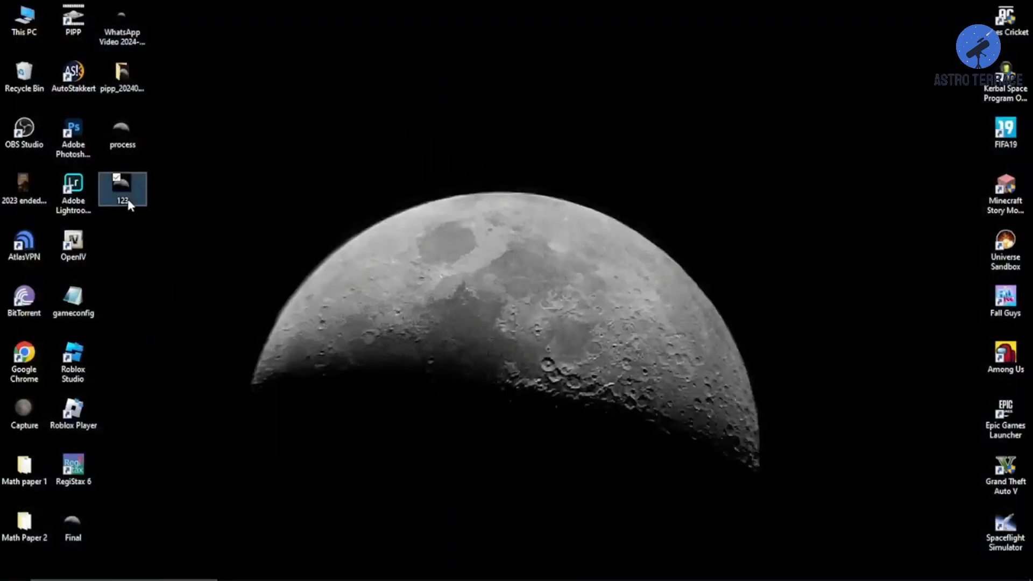
{"action": "right_click", "coordinate": [129, 205]}
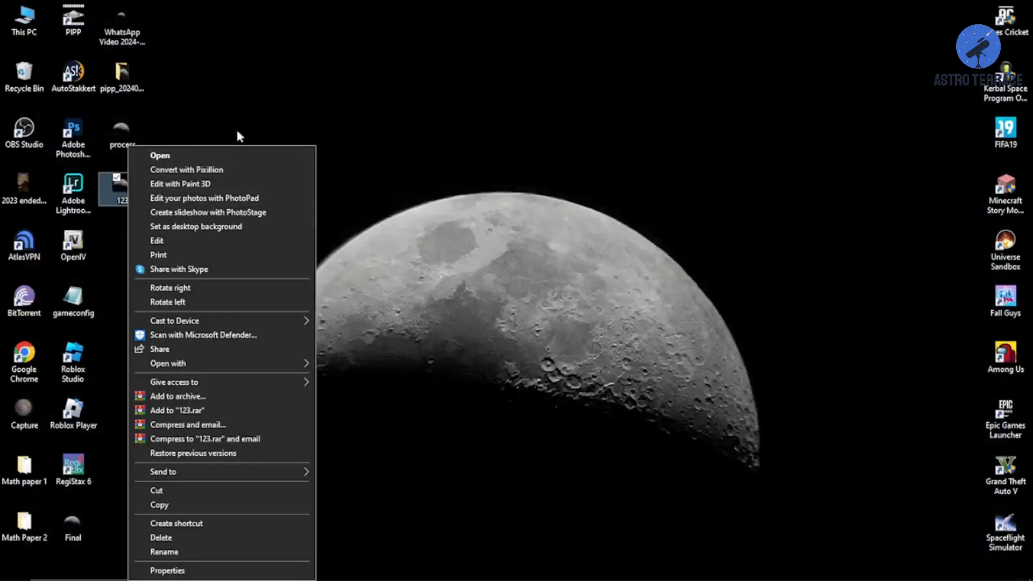
{"action": "left_click", "coordinate": [176, 258]}
{"action": "left_click_drag", "start_coordinate": [176, 264], "coordinate": [116, 178]}
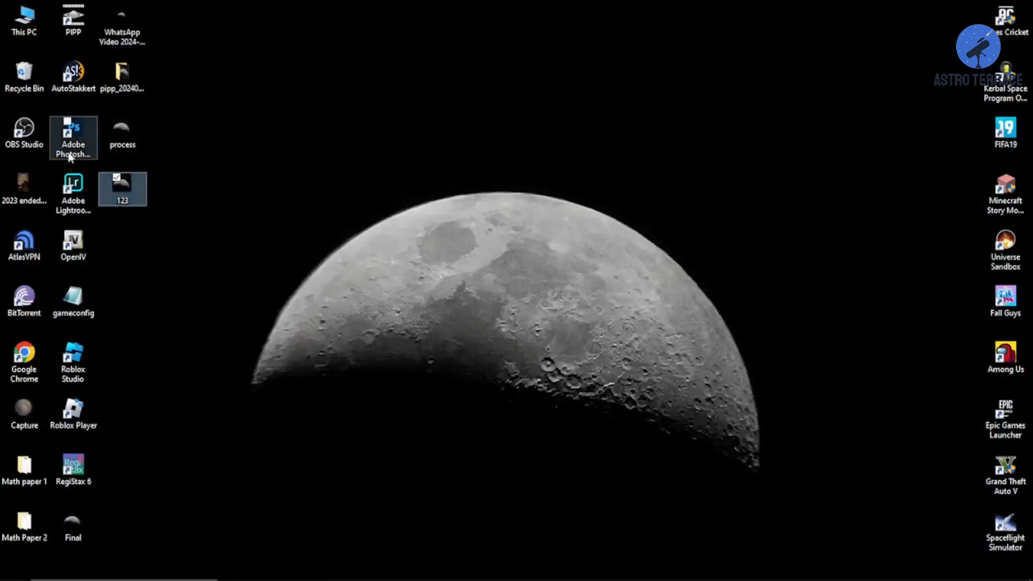
{"action": "right_click", "coordinate": [121, 194]}
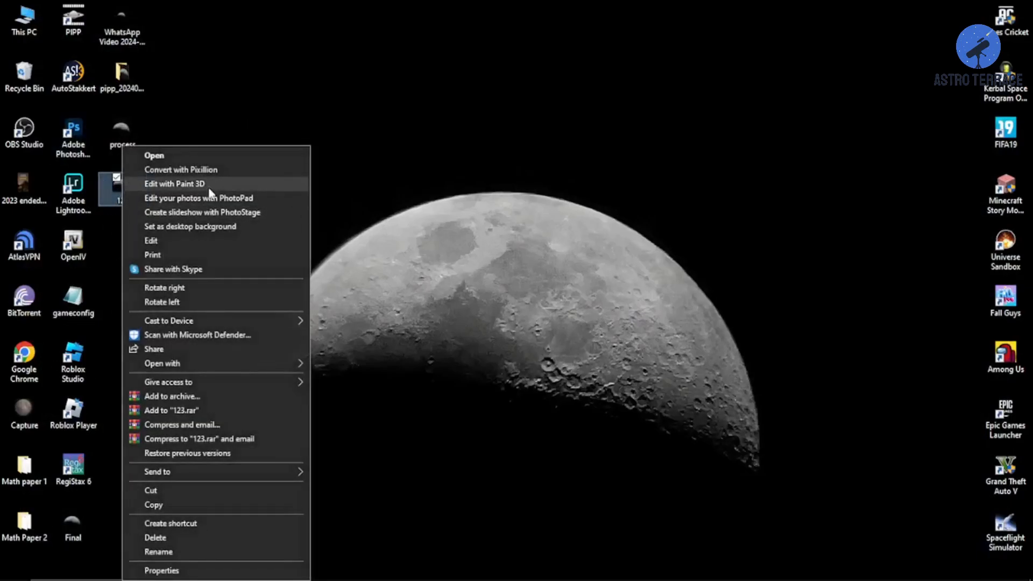
{"action": "left_click", "coordinate": [220, 184]}
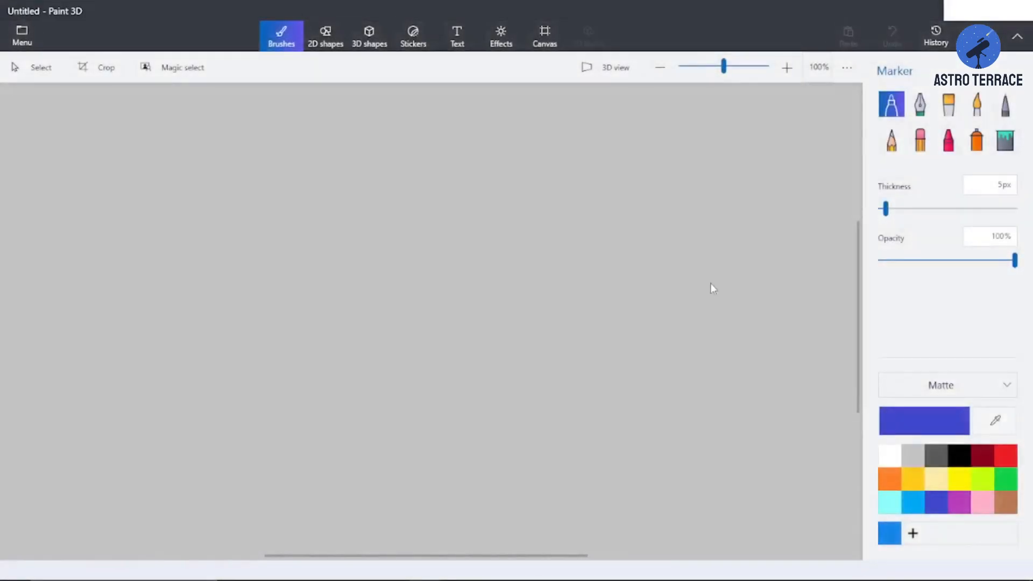
{"action": "scroll", "coordinate": [602, 380], "scroll_direction": "up", "scroll_amount": 6}
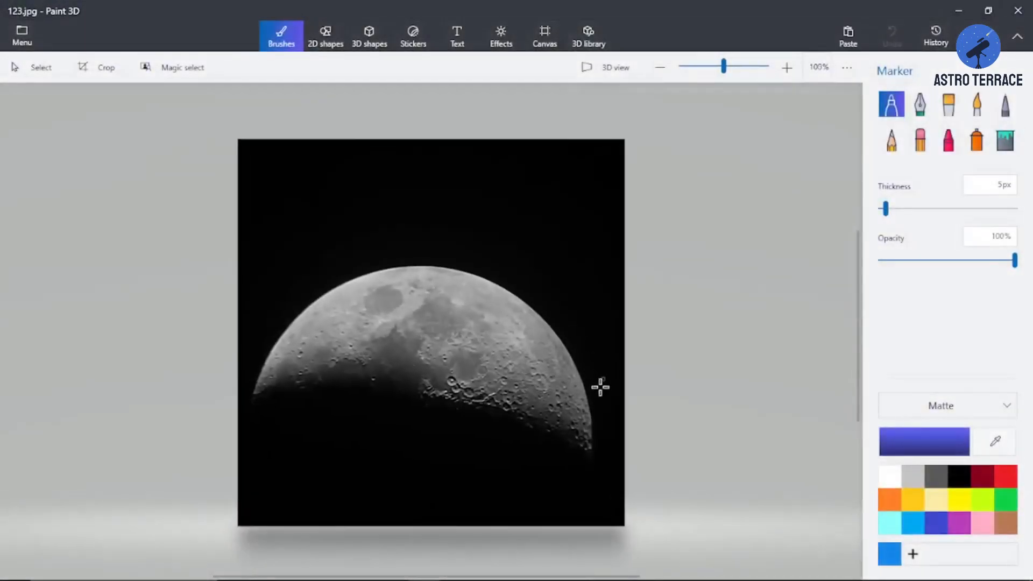
{"action": "scroll", "coordinate": [295, 346], "scroll_direction": "down", "scroll_amount": 3}
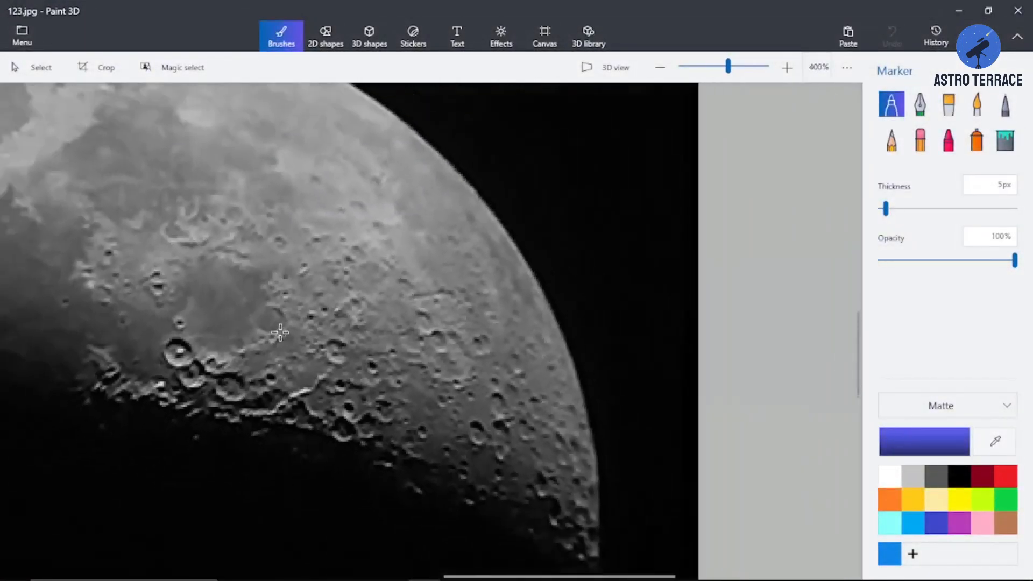
{"action": "scroll", "coordinate": [106, 491], "scroll_direction": "up", "scroll_amount": 10}
{"action": "scroll", "coordinate": [517, 411], "scroll_direction": "down", "scroll_amount": 6}
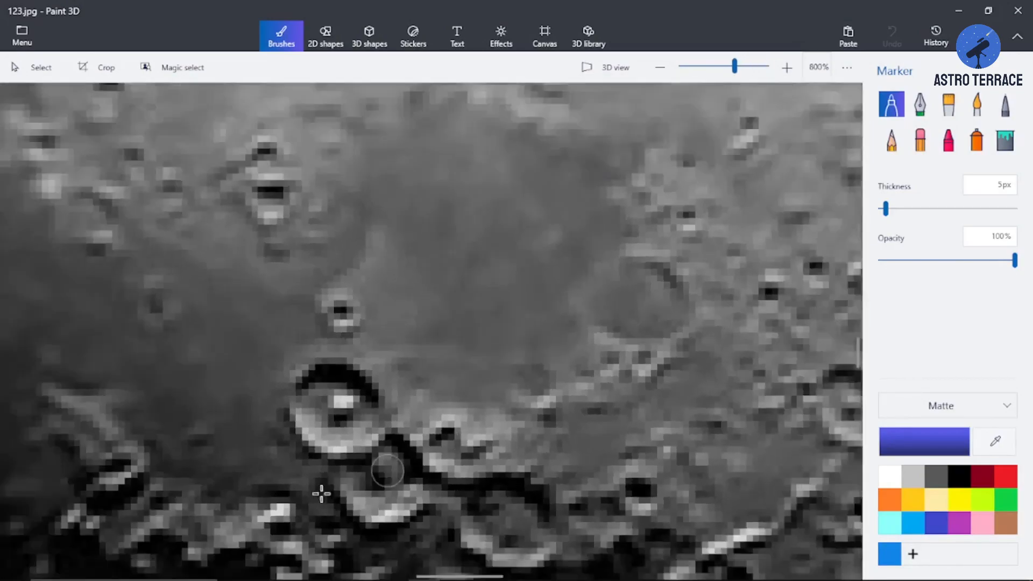
{"action": "scroll", "coordinate": [386, 371], "scroll_direction": "down", "scroll_amount": 3}
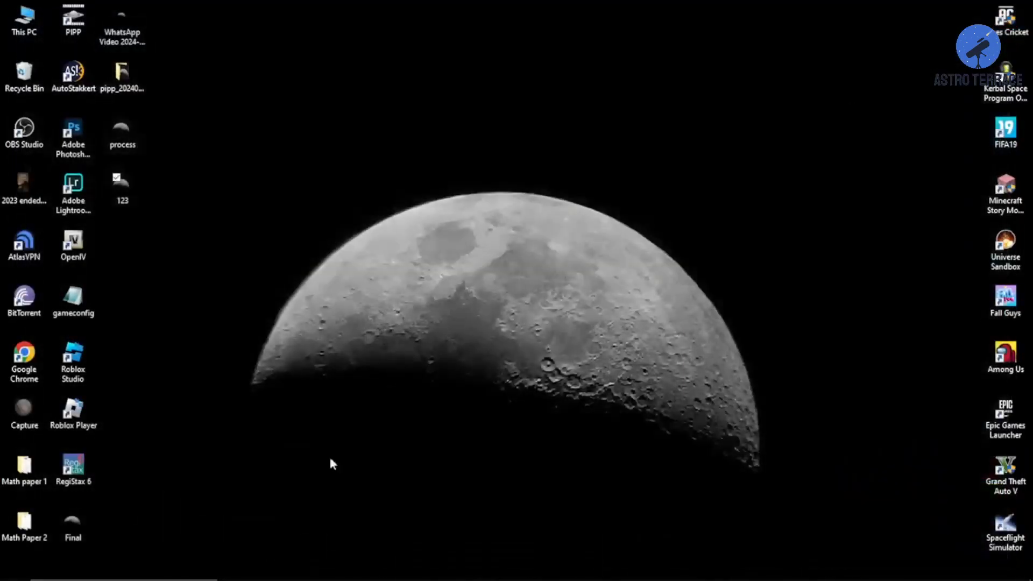
Step: Switch to Google Chrome and search for "remove pixels from image online free"
{"action": "left_click", "coordinate": [355, 572]}
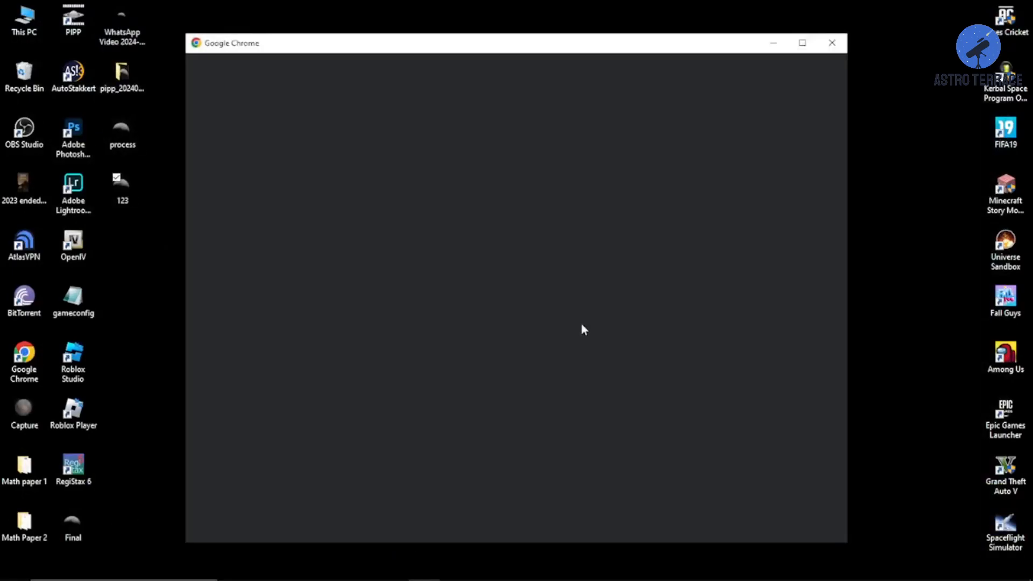
{"action": "left_click", "coordinate": [588, 396]}
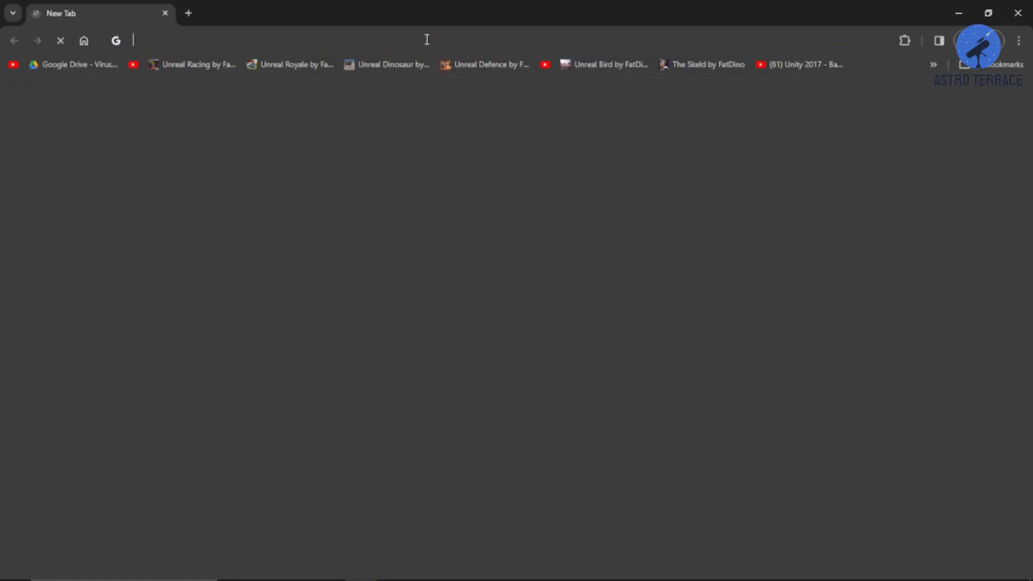
{"action": "left_click", "coordinate": [434, 34]}
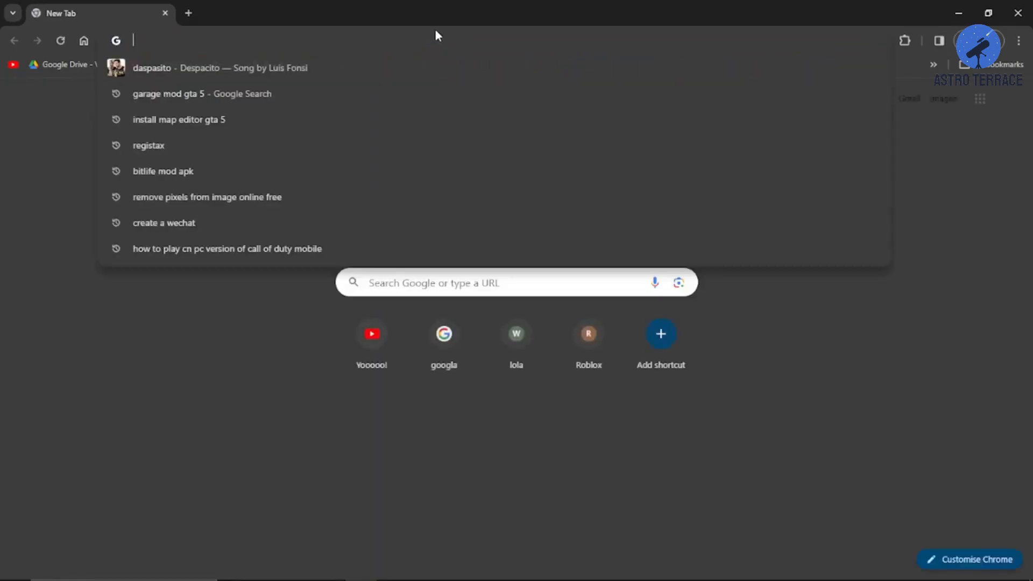
{"action": "left_click", "coordinate": [345, 189]}
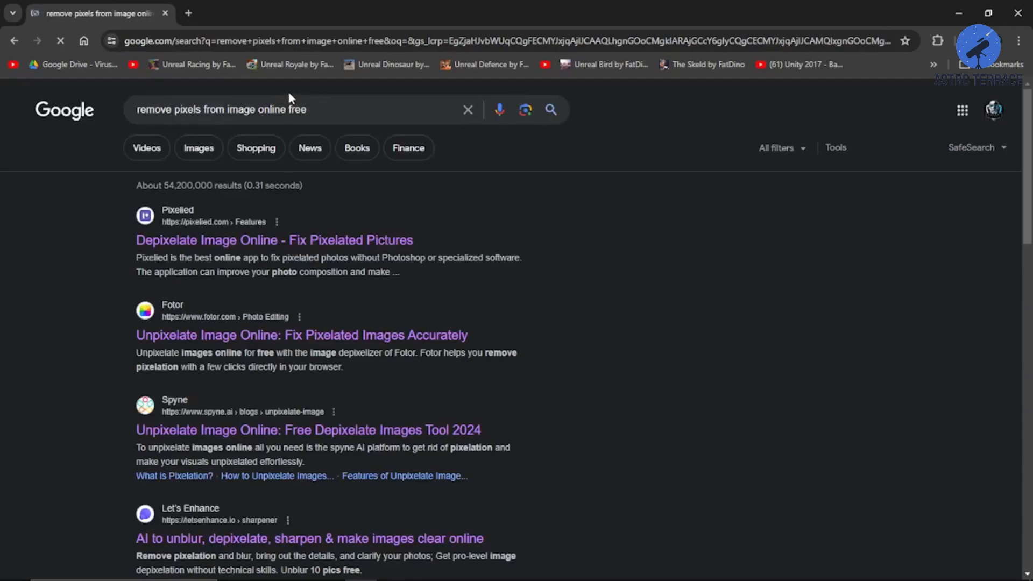
Step: Open the Let's Enhance sharpener site from the search results and enter its free image unblurring workspace
{"action": "scroll", "coordinate": [332, 171], "scroll_direction": "down", "scroll_amount": 3}
{"action": "scroll", "coordinate": [333, 213], "scroll_direction": "down", "scroll_amount": 4}
{"action": "scroll", "coordinate": [355, 286], "scroll_direction": "up", "scroll_amount": 2}
{"action": "left_click", "coordinate": [354, 284]}
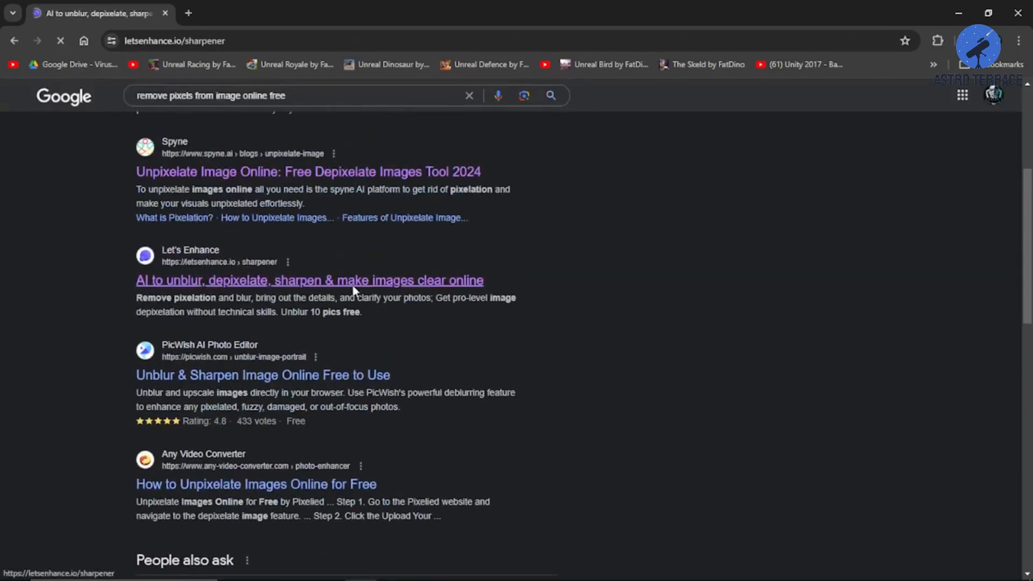
{"action": "scroll", "coordinate": [307, 334], "scroll_direction": "down", "scroll_amount": 3}
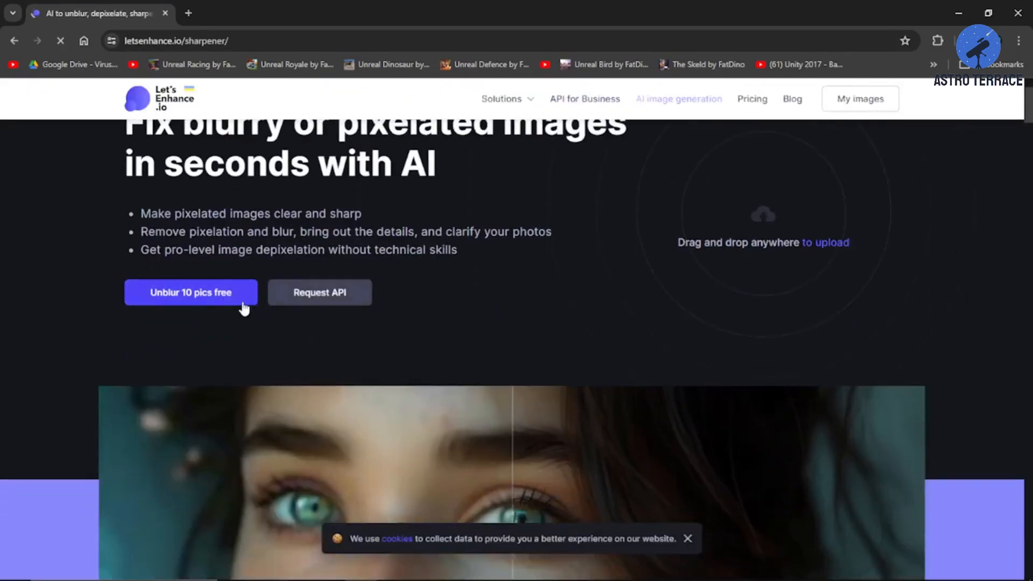
{"action": "left_click", "coordinate": [225, 297]}
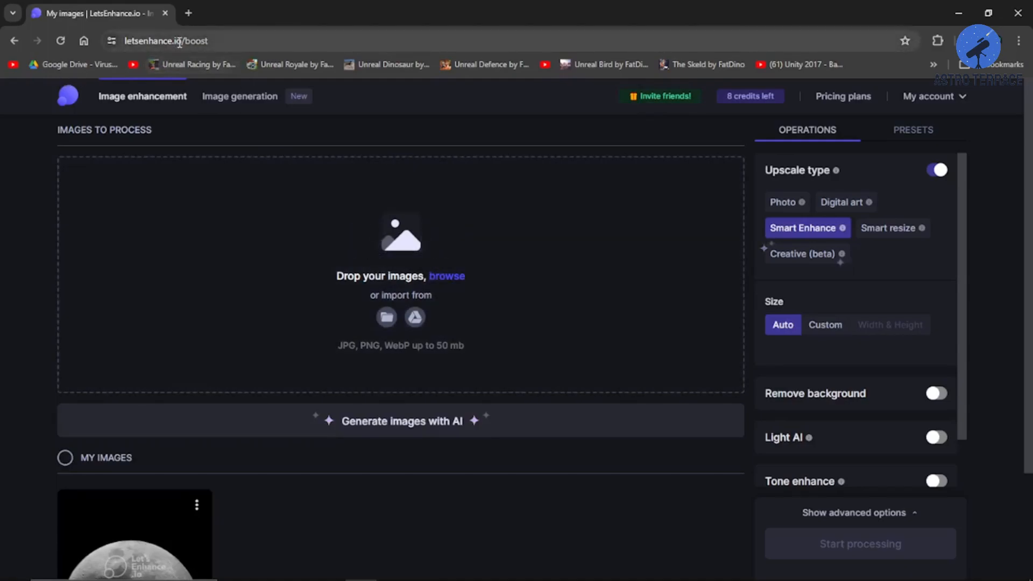
Step: Upload the 123 JPEG from the desktop and process it with Smart Enhance at Auto size
{"action": "left_click", "coordinate": [437, 276]}
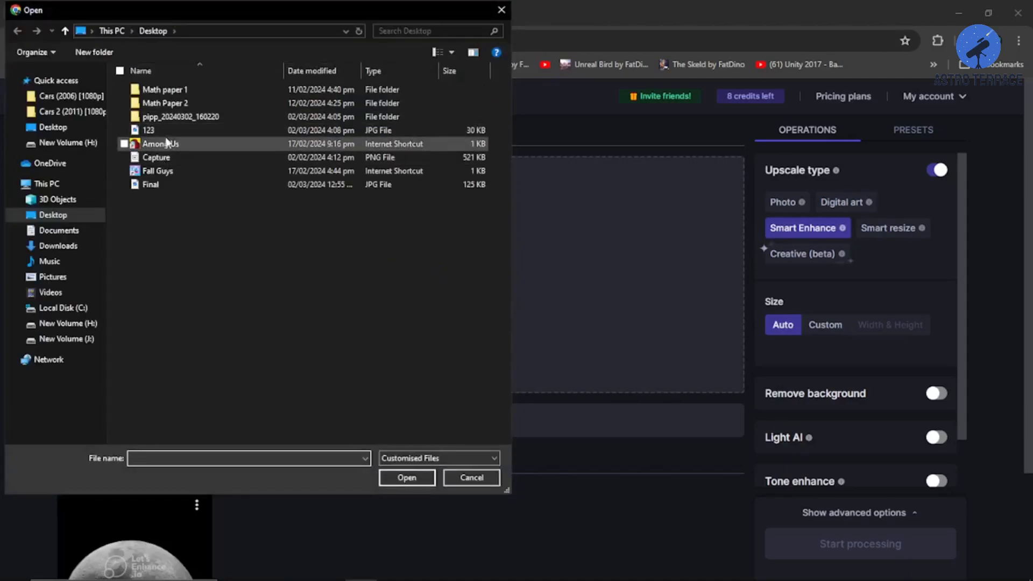
{"action": "left_click", "coordinate": [156, 130]}
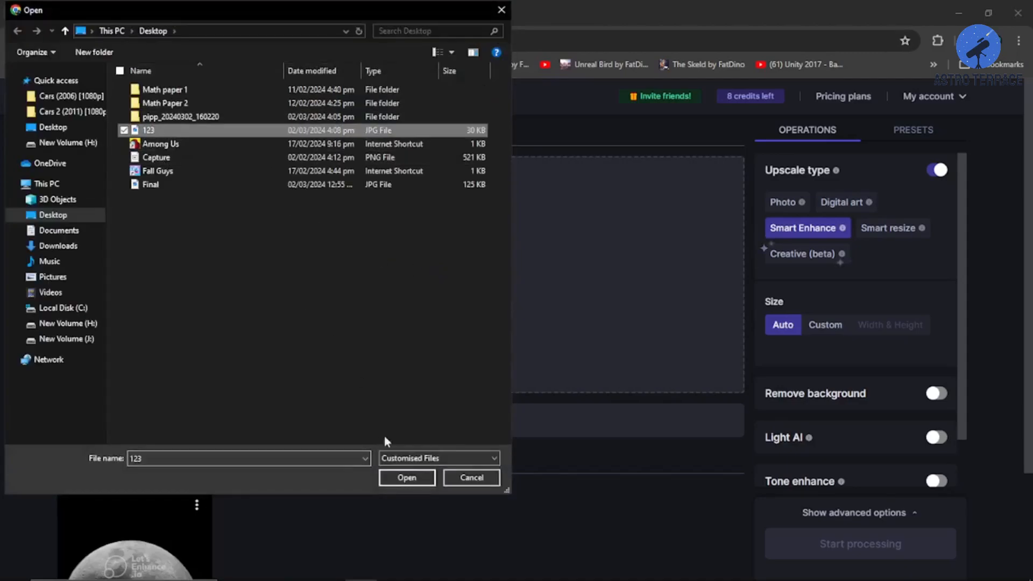
{"action": "left_click", "coordinate": [425, 482]}
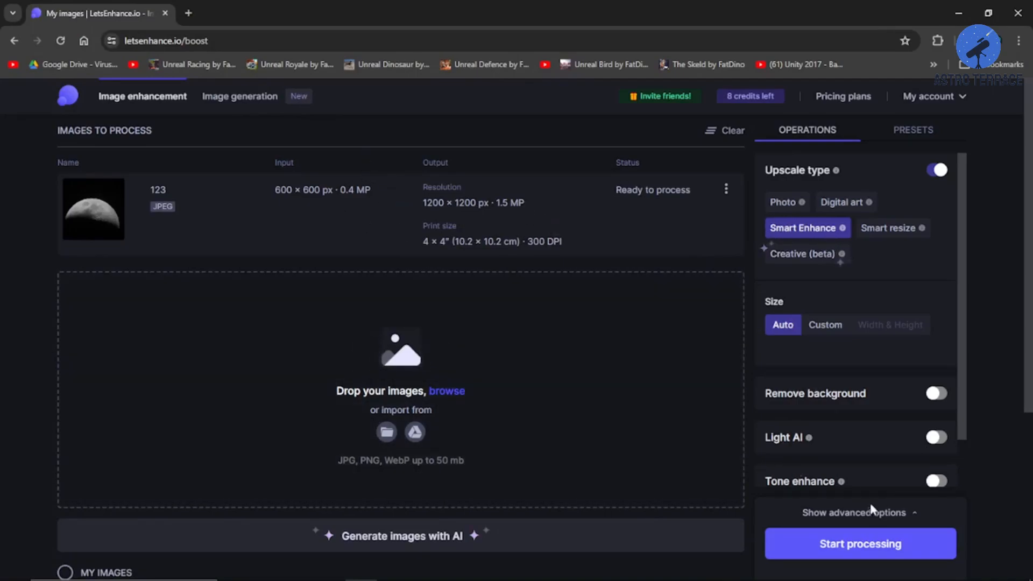
{"action": "left_click", "coordinate": [833, 558]}
{"action": "scroll", "coordinate": [541, 382], "scroll_direction": "down", "scroll_amount": 3}
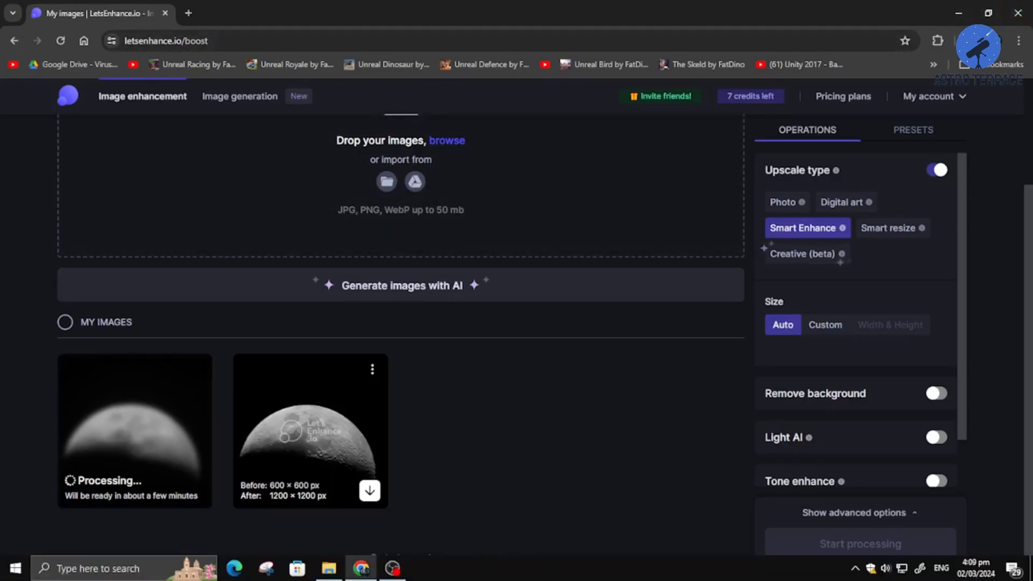
Step: Download the enhanced moon picture to New Volume (H:) as a JPEG named 1233
{"action": "left_click", "coordinate": [136, 454]}
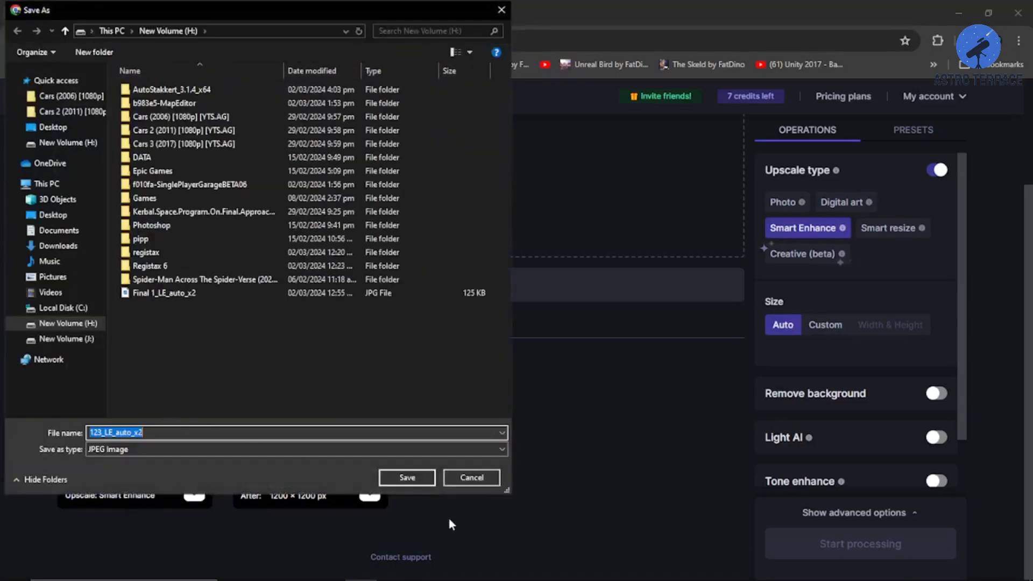
{"action": "type", "text": "1233"}
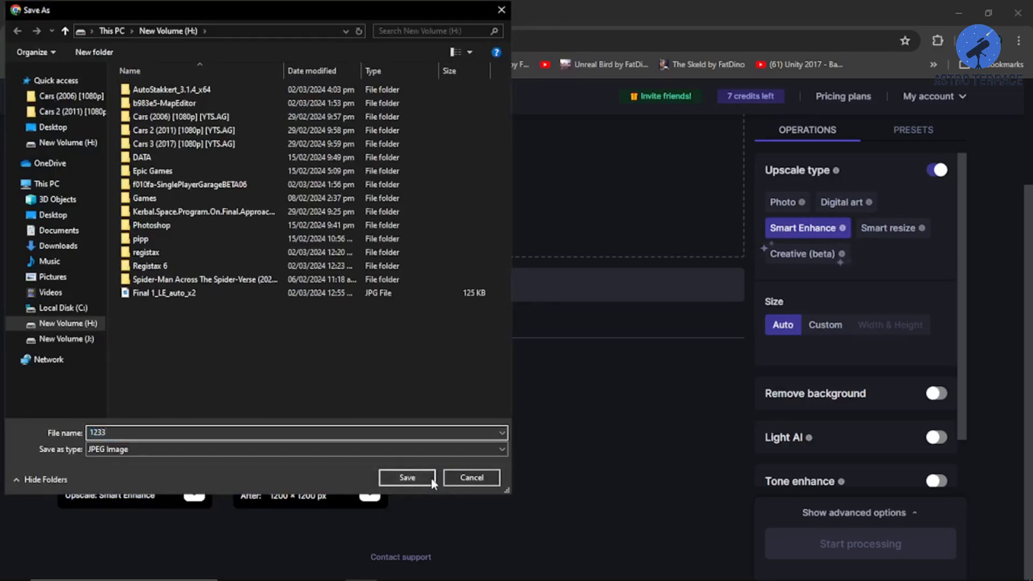
{"action": "left_click", "coordinate": [408, 478]}
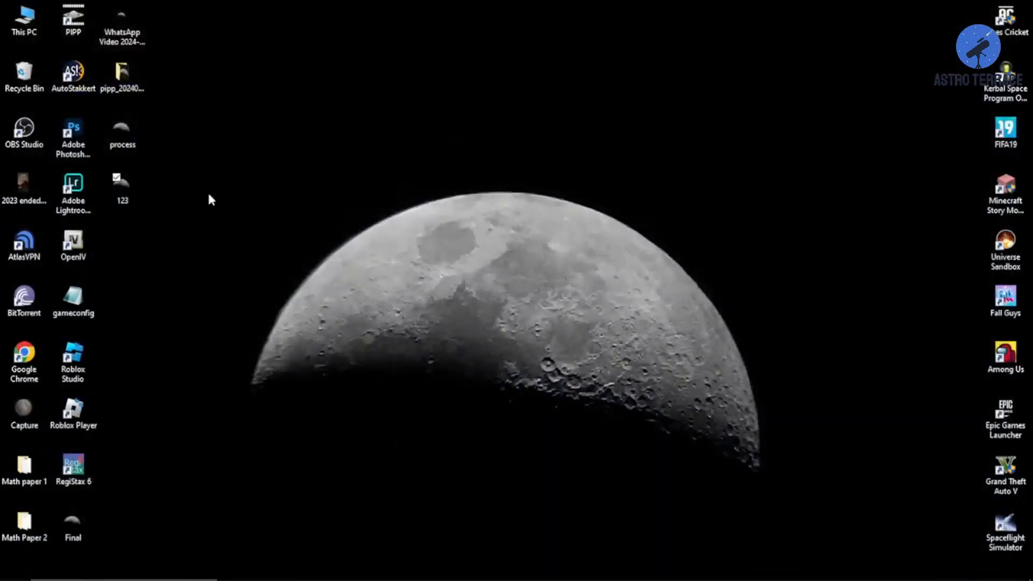
Step: Find the 1233 JPEG on New Volume (H:) through This PC and open it for editing in Paint 3D
{"action": "left_click", "coordinate": [209, 195]}
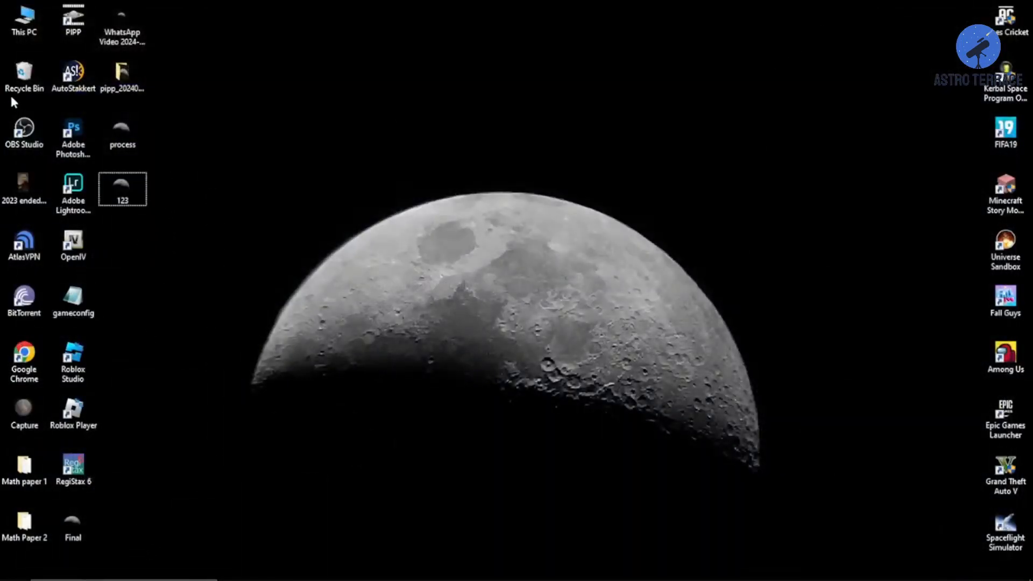
{"action": "left_click", "coordinate": [42, 24]}
{"action": "double_click", "coordinate": [40, 23]}
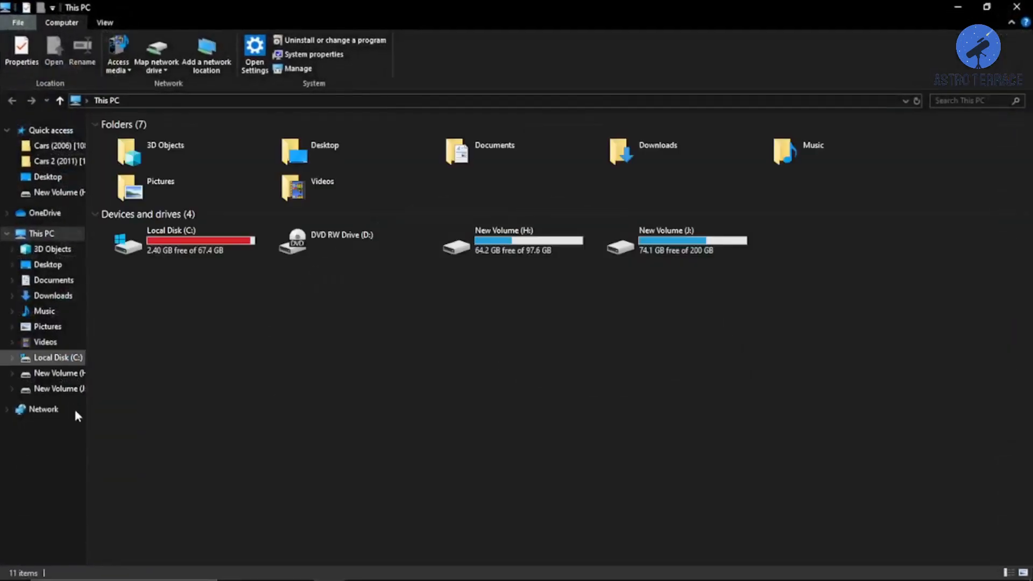
{"action": "left_click", "coordinate": [81, 391]}
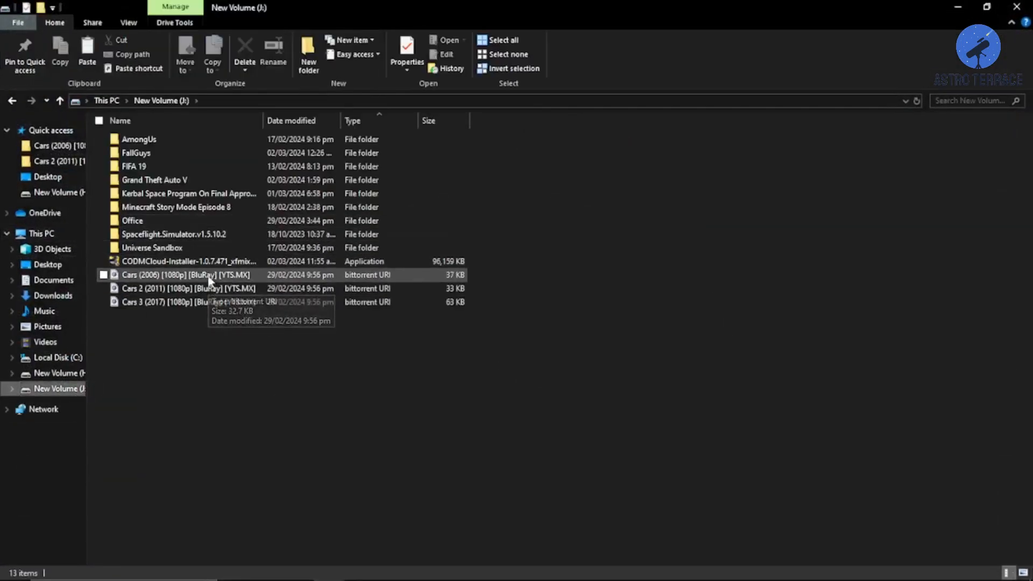
{"action": "left_click", "coordinate": [56, 373]}
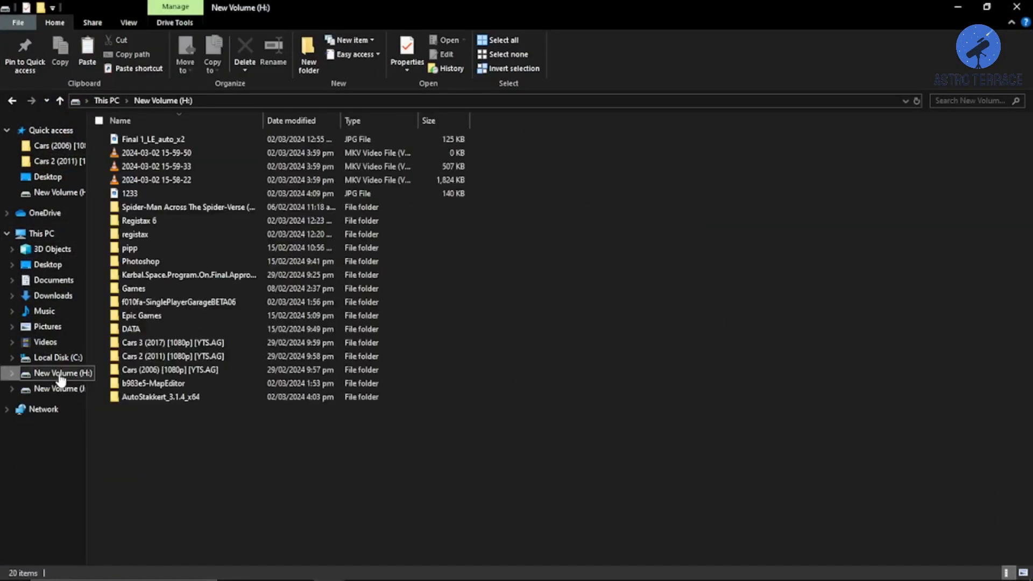
{"action": "double_click", "coordinate": [183, 197]}
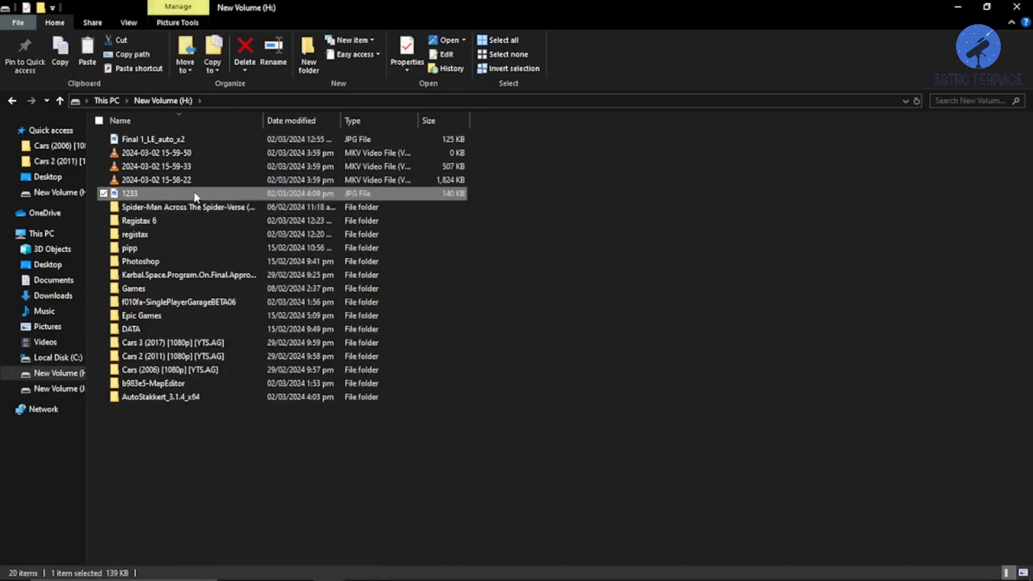
{"action": "right_click", "coordinate": [194, 193]}
{"action": "left_click", "coordinate": [246, 202]}
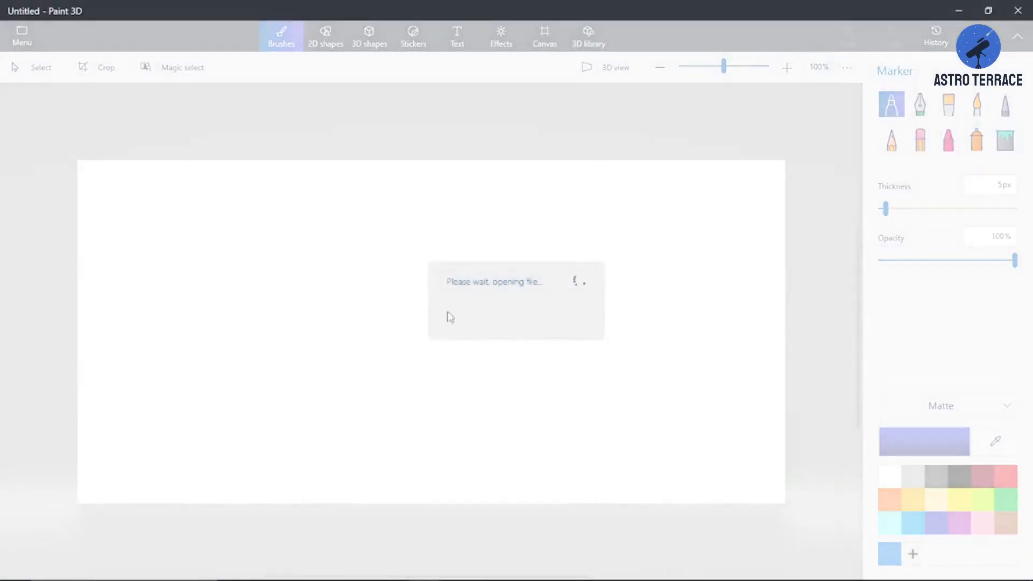
Step: Examine the enhanced moon picture, comparing close-up crater detail with the full view
{"action": "scroll", "coordinate": [461, 436], "scroll_direction": "up", "scroll_amount": 10}
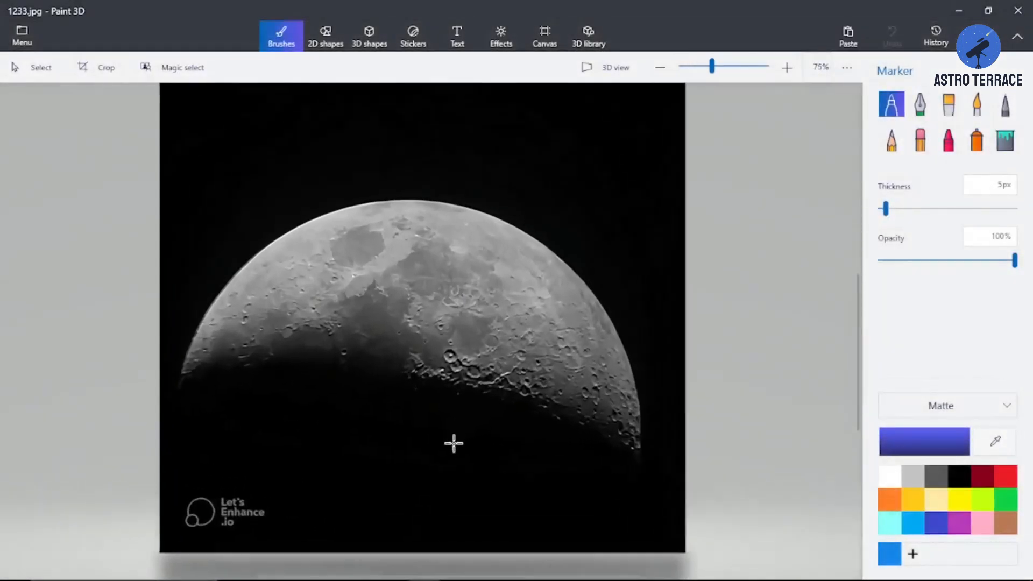
{"action": "scroll", "coordinate": [349, 270], "scroll_direction": "up", "scroll_amount": 5}
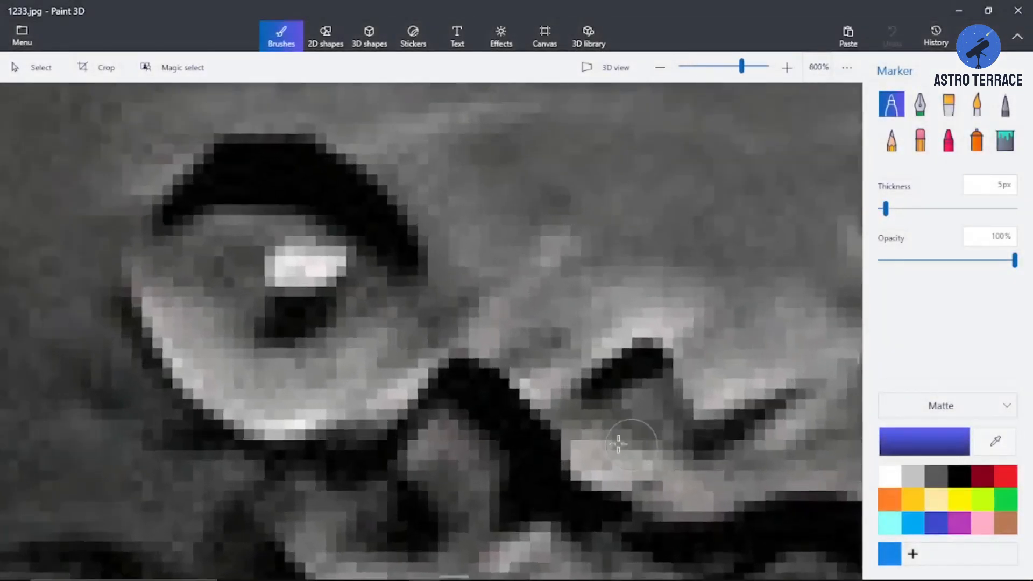
{"action": "scroll", "coordinate": [342, 374], "scroll_direction": "down", "scroll_amount": 5}
{"action": "scroll", "coordinate": [376, 306], "scroll_direction": "up", "scroll_amount": 2}
{"action": "scroll", "coordinate": [340, 365], "scroll_direction": "up", "scroll_amount": 4}
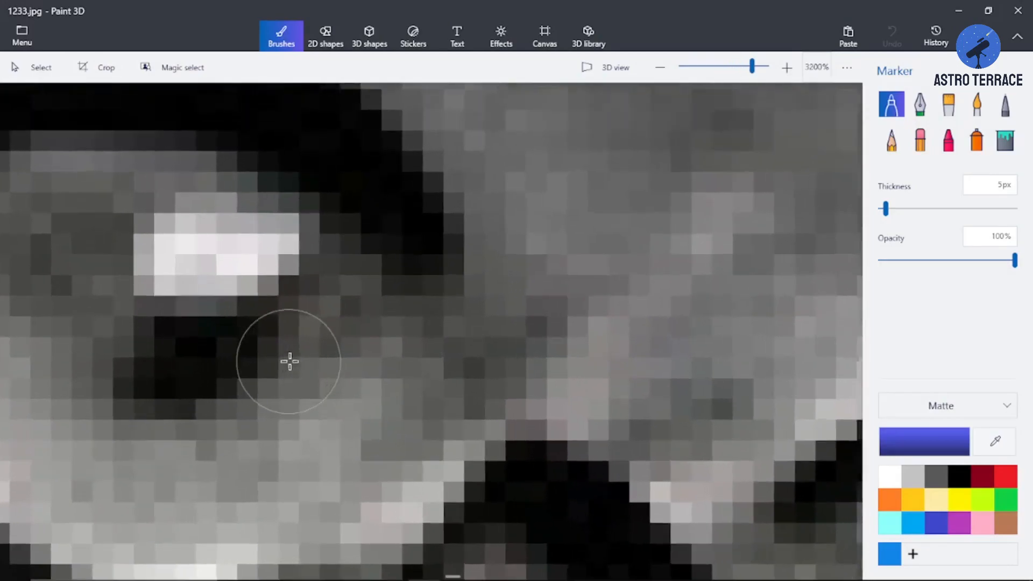
{"action": "scroll", "coordinate": [222, 309], "scroll_direction": "down", "scroll_amount": 4}
{"action": "scroll", "coordinate": [236, 222], "scroll_direction": "down", "scroll_amount": 12}
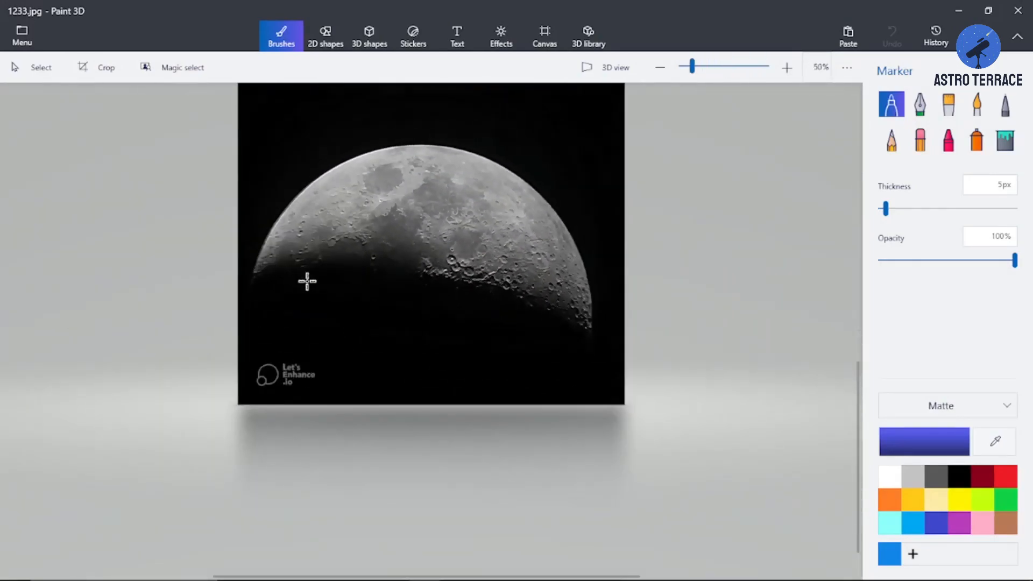
{"action": "scroll", "coordinate": [552, 438], "scroll_direction": "down", "scroll_amount": 3}
{"action": "scroll", "coordinate": [551, 438], "scroll_direction": "up", "scroll_amount": 4}
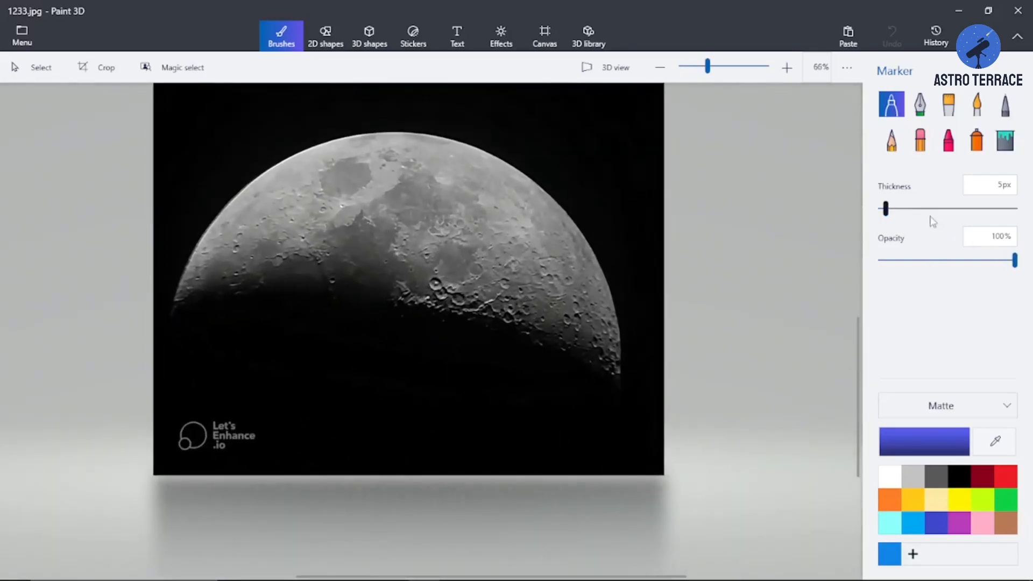
Step: Paint over the Let's Enhance watermark with a black marker 100 px thick at 100% opacity
{"action": "left_click", "coordinate": [967, 477]}
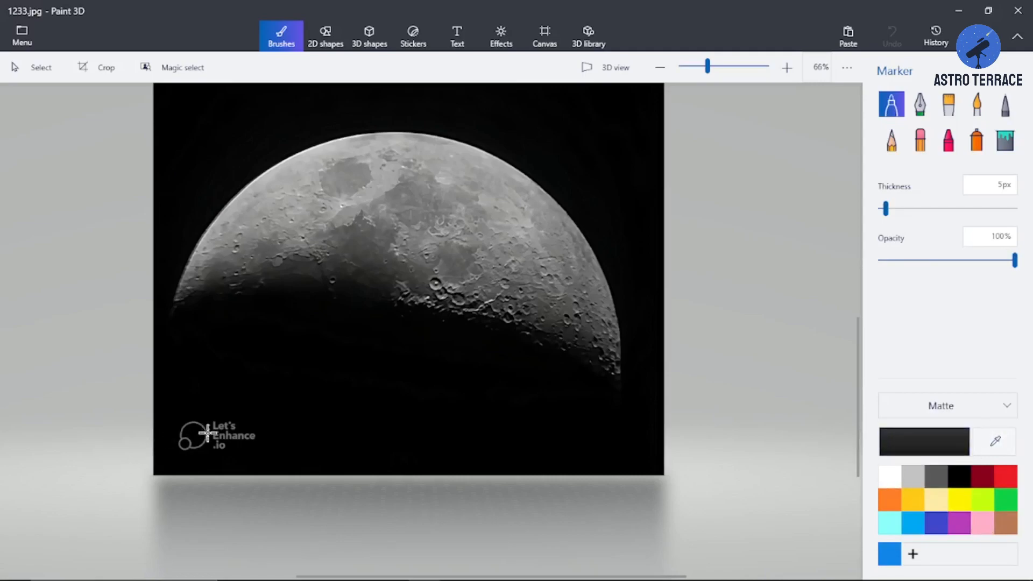
{"action": "left_click_drag", "start_coordinate": [886, 209], "coordinate": [1015, 208]}
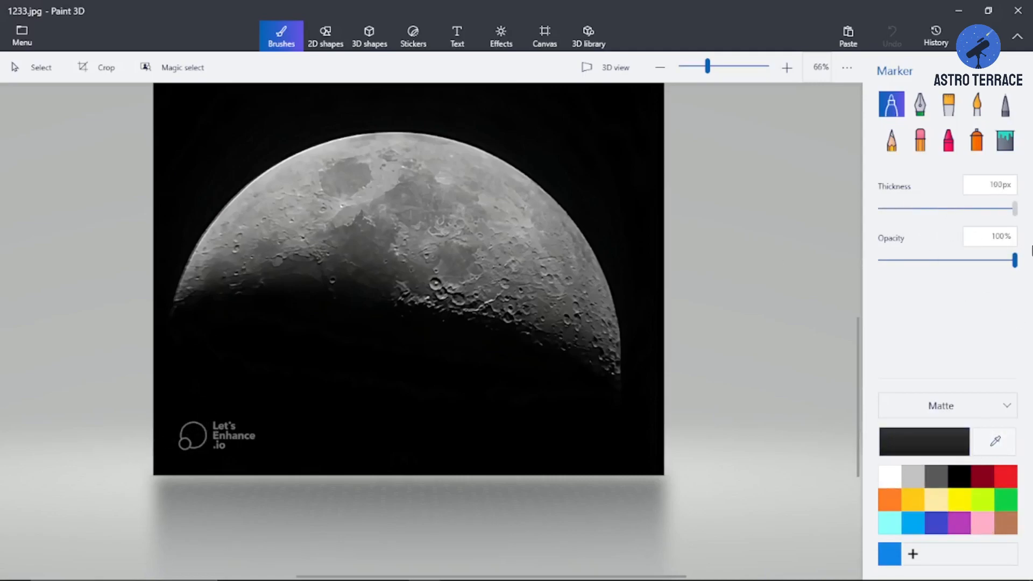
{"action": "left_click_drag", "start_coordinate": [191, 437], "coordinate": [258, 437]}
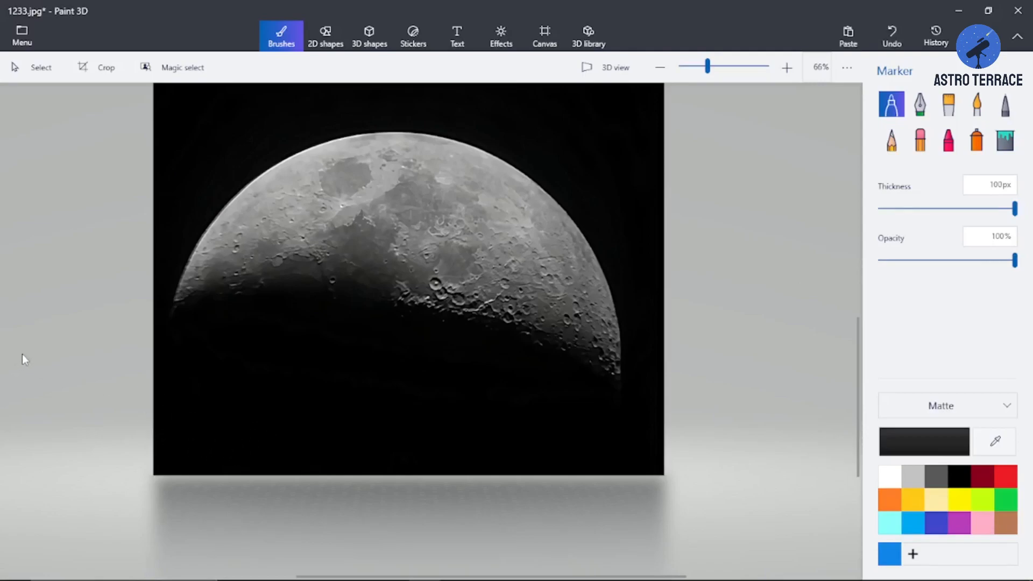
{"action": "scroll", "coordinate": [507, 370], "scroll_direction": "up", "scroll_amount": 3}
{"action": "scroll", "coordinate": [595, 369], "scroll_direction": "down", "scroll_amount": 5}
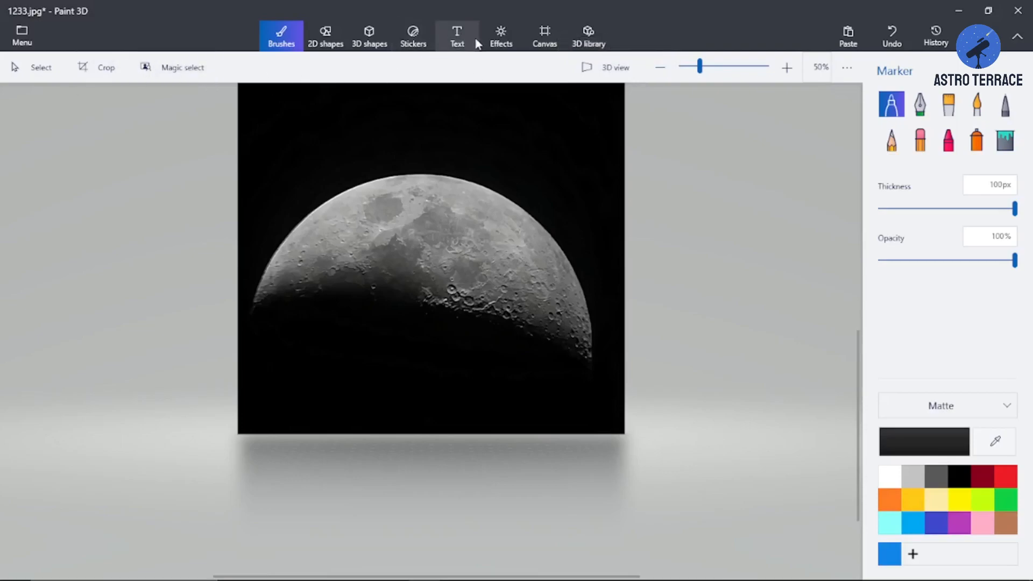
Step: Apply a custom crop of 1200 × 1200 px to the moon picture
{"action": "left_click", "coordinate": [492, 43]}
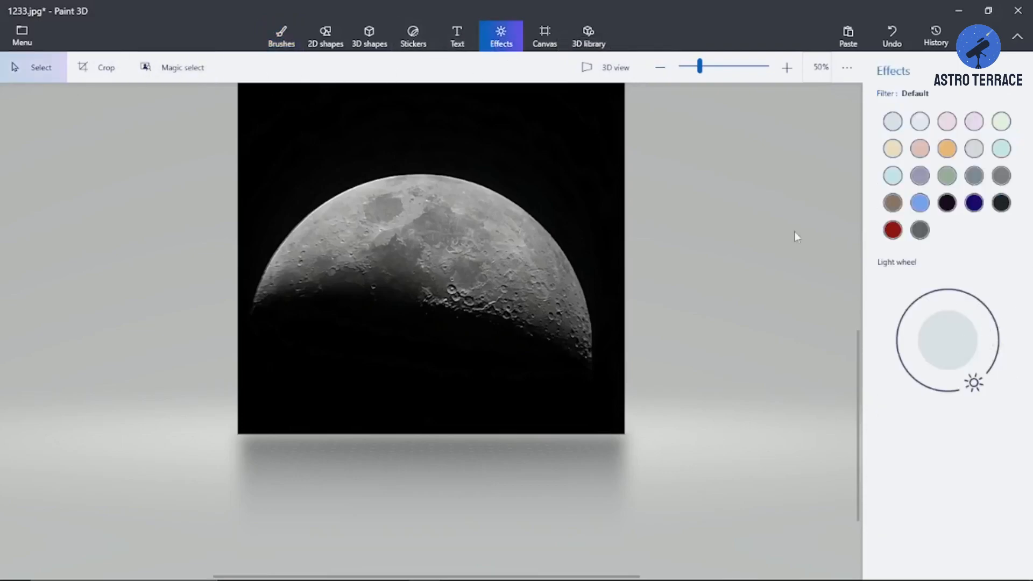
{"action": "left_click", "coordinate": [281, 37]}
{"action": "left_click", "coordinate": [102, 70]}
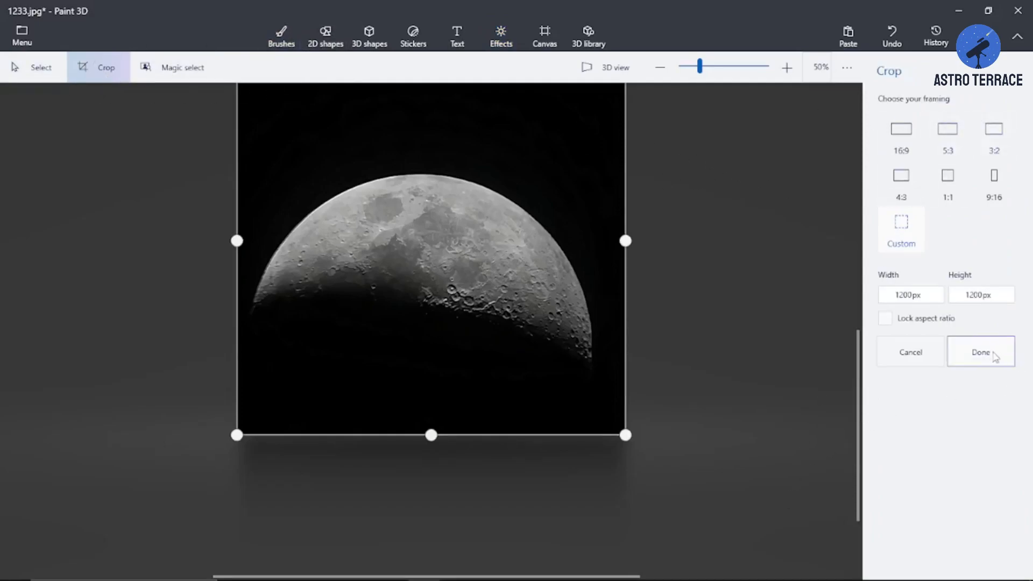
{"action": "left_click", "coordinate": [983, 352]}
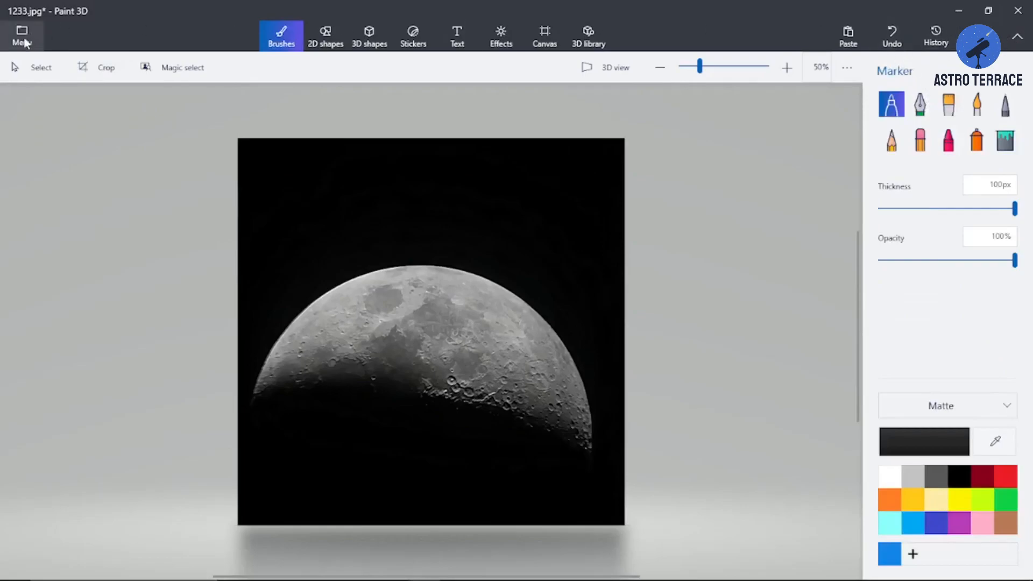
Step: Save the picture to the desktop as a JPEG named Final Result and close Paint 3D without saving changes to 1233
{"action": "left_click", "coordinate": [11, 37]}
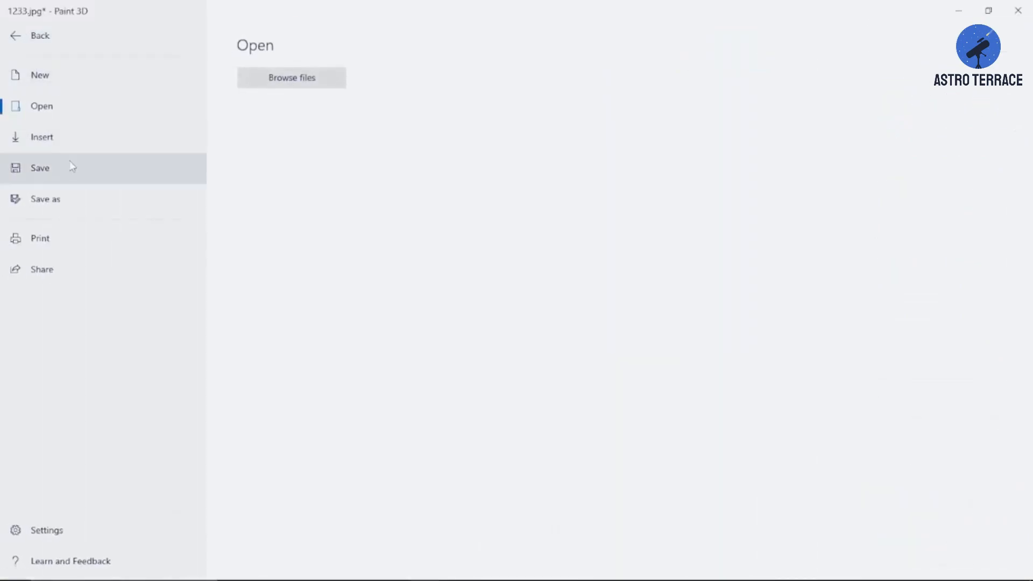
{"action": "left_click", "coordinate": [70, 199]}
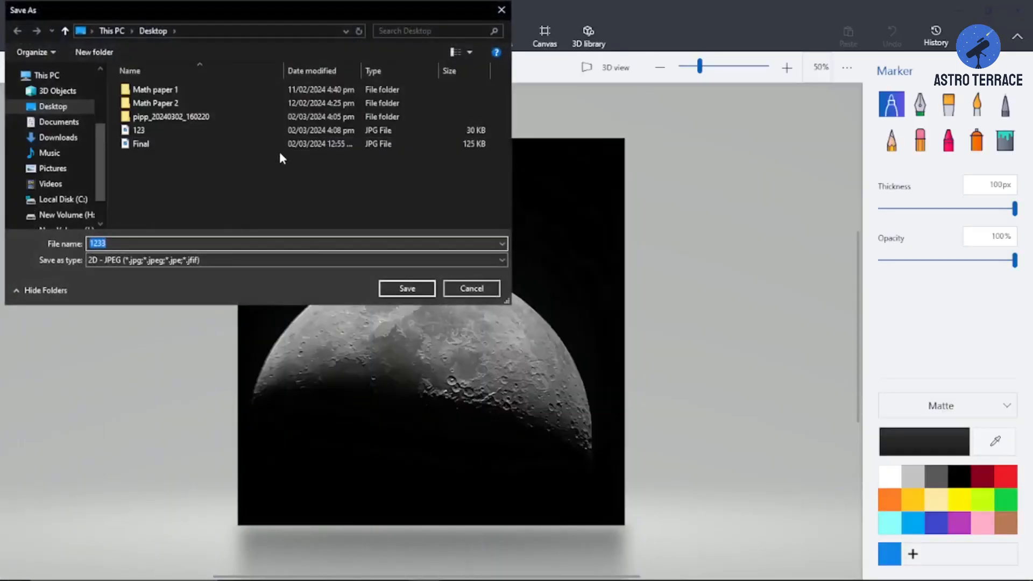
{"action": "type", "text": "Final"}
{"action": "left_click", "coordinate": [399, 292]}
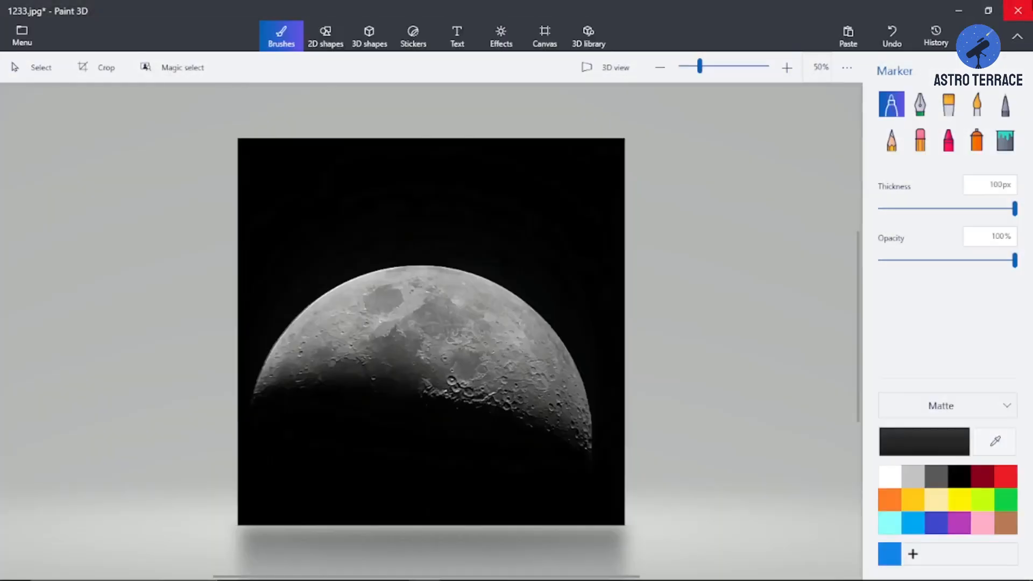
{"action": "left_click", "coordinate": [1019, 10]}
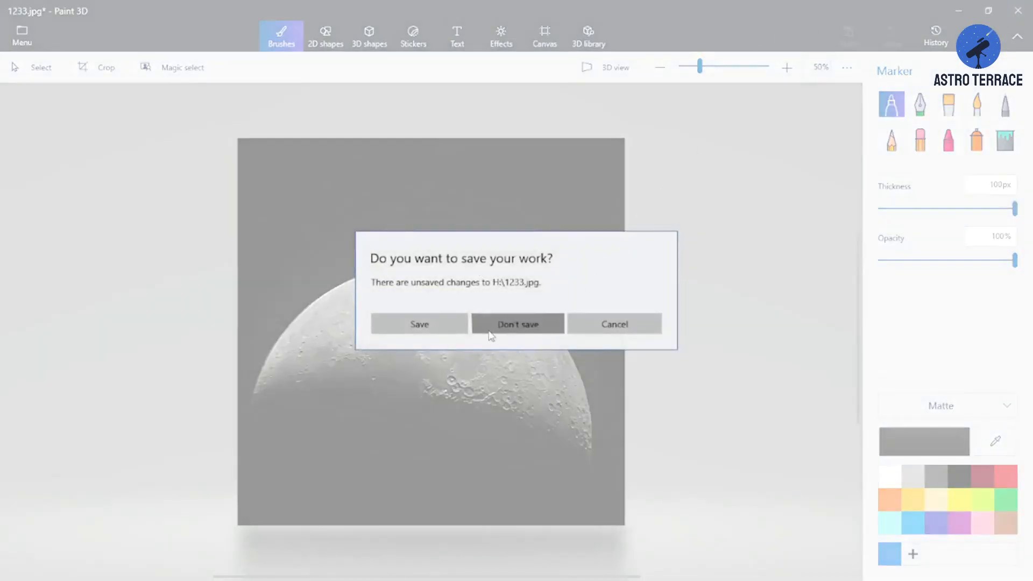
{"action": "left_click", "coordinate": [491, 324]}
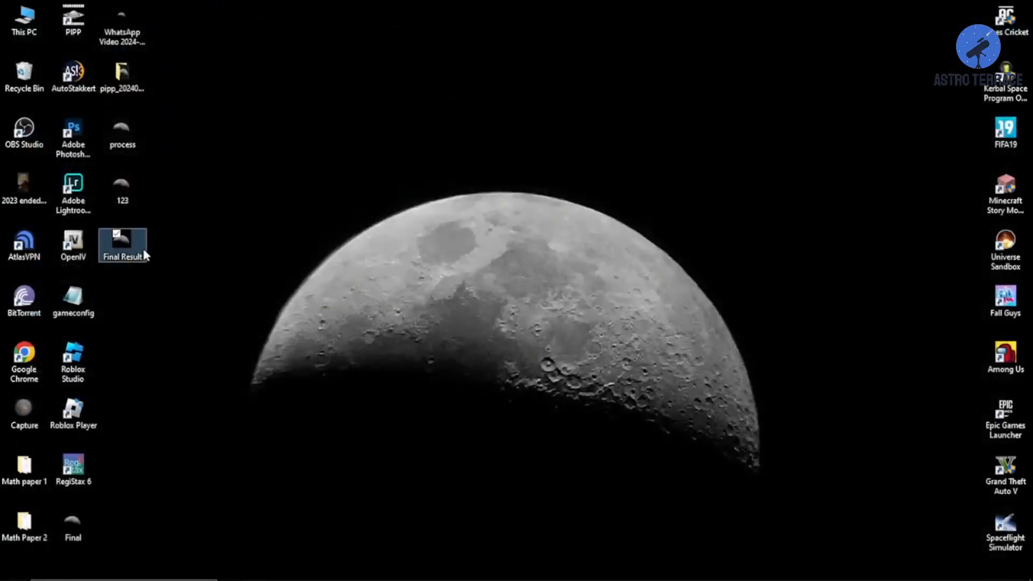
Step: Set the Final Result picture as the desktop background
{"action": "right_click", "coordinate": [145, 251]}
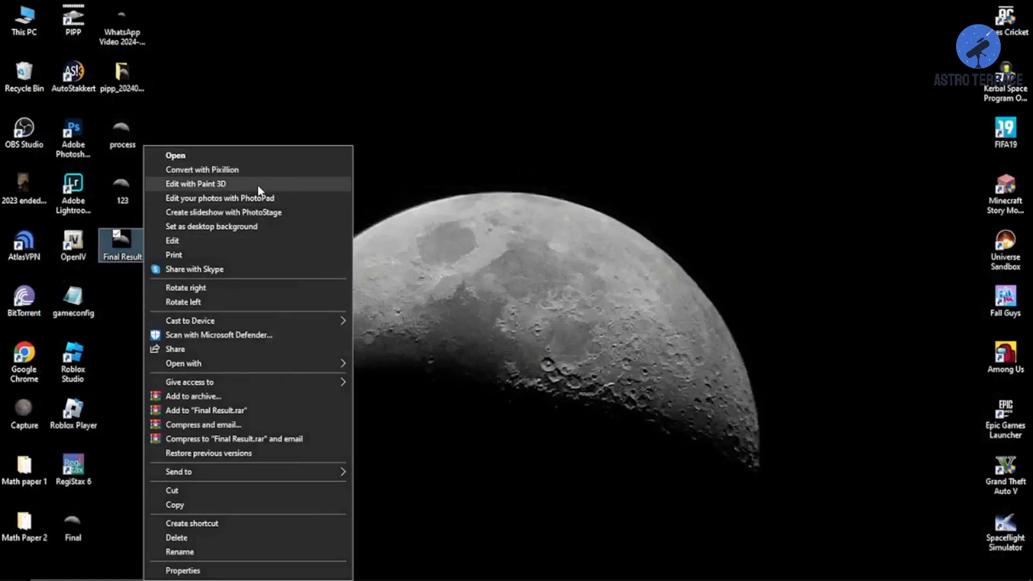
{"action": "left_click", "coordinate": [259, 197]}
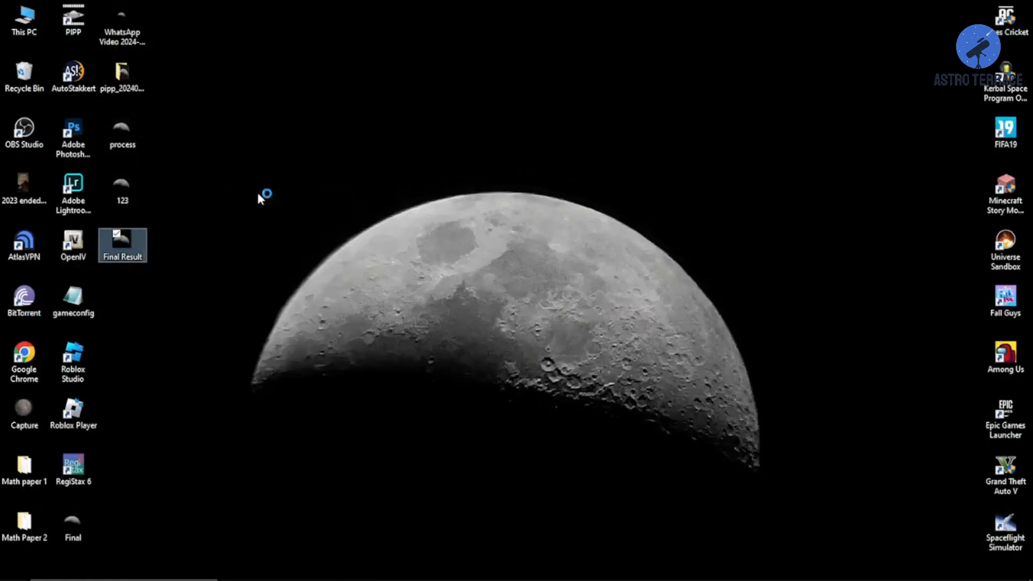
{"action": "key", "text": "Escape"}
{"action": "right_click", "coordinate": [131, 247]}
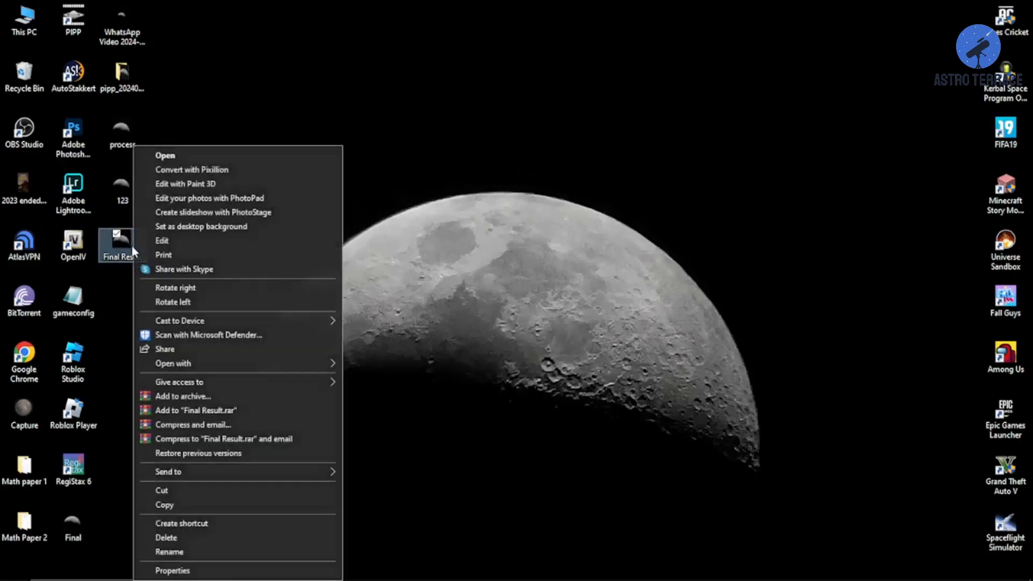
{"action": "left_click", "coordinate": [242, 226]}
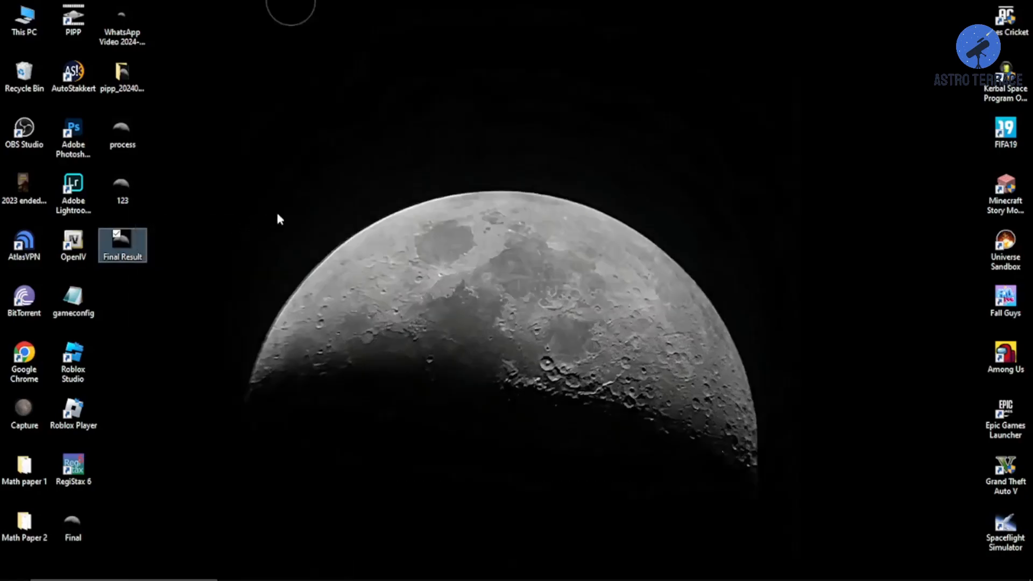
{"action": "left_click", "coordinate": [299, 17]}
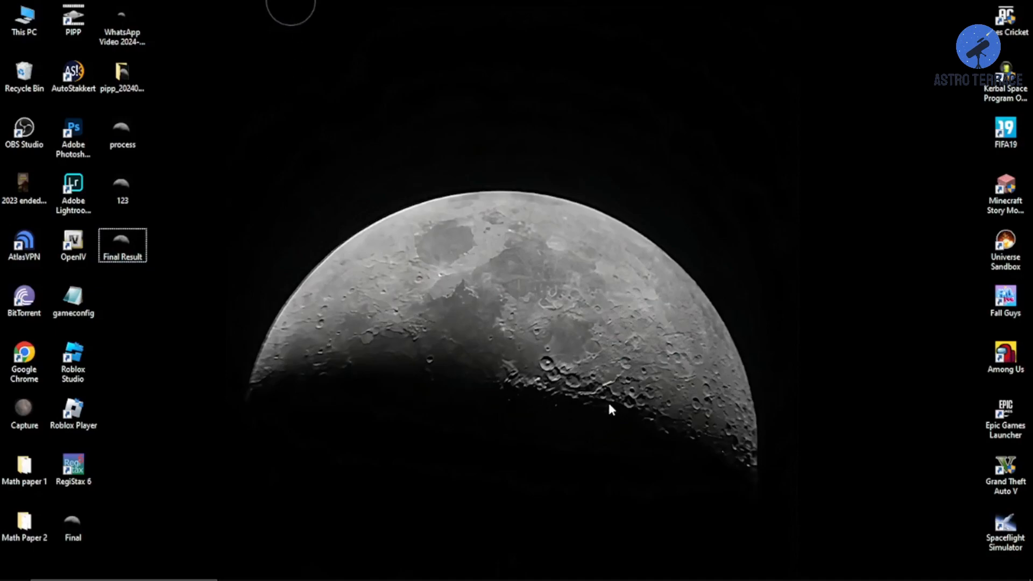
{"action": "right_click", "coordinate": [130, 253]}
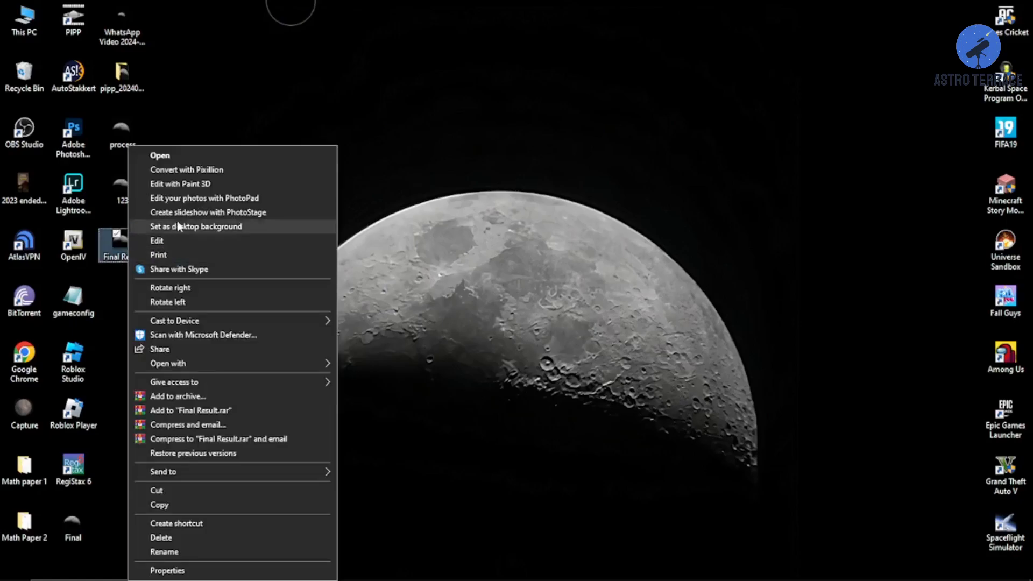
{"action": "left_click", "coordinate": [345, 119]}
{"action": "left_click", "coordinate": [393, 569]}
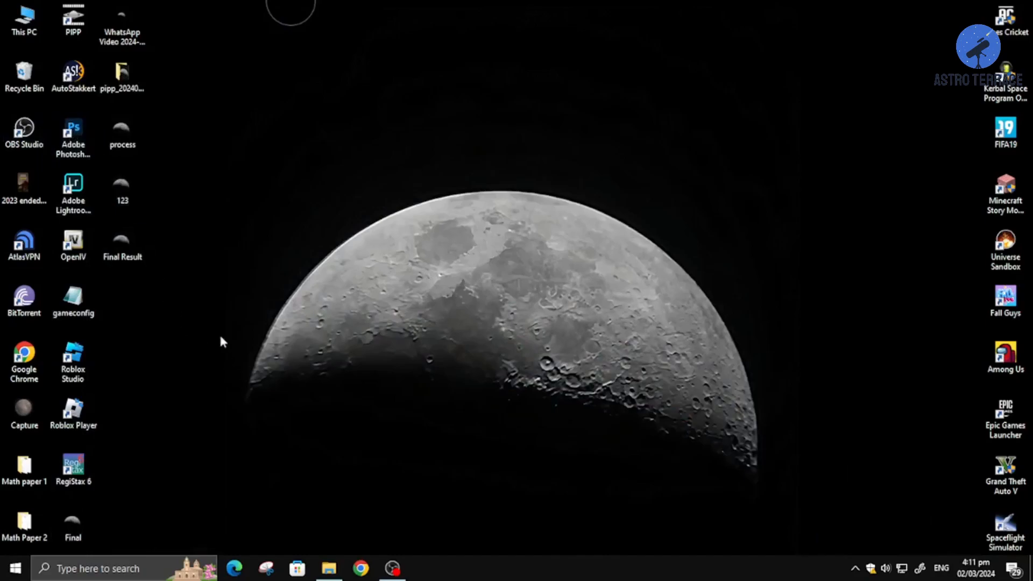
Step: Open the pipp_20240302_160220 folder from the desktop and delete the process shortcut inside it
{"action": "double_click", "coordinate": [135, 81]}
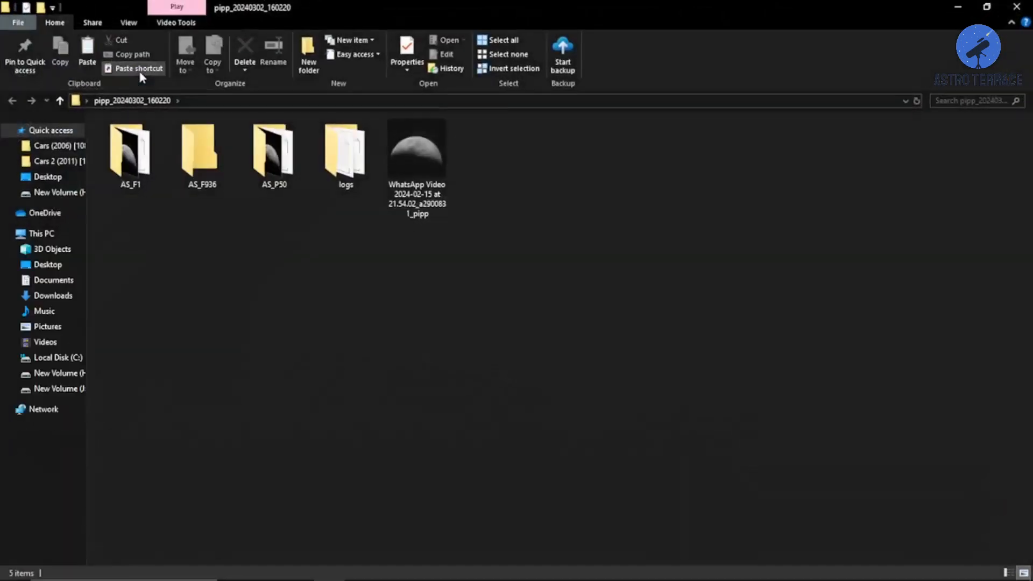
{"action": "left_click", "coordinate": [253, 339]}
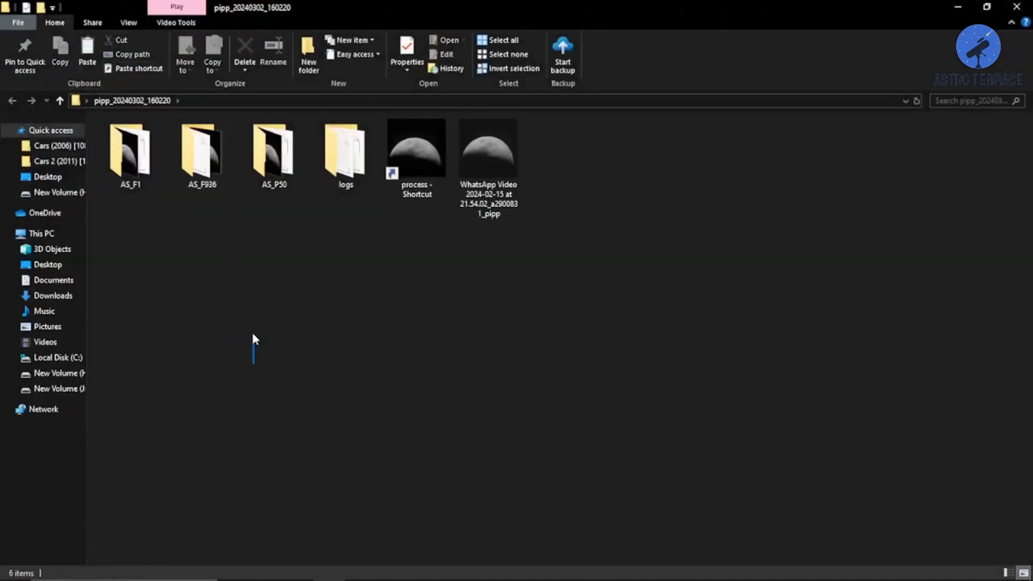
{"action": "left_click", "coordinate": [435, 183]}
{"action": "key", "text": "Delete"}
Step: Open the stacked moon image from the AS_P50 folder in Paint and inspect its crater detail
{"action": "left_click", "coordinate": [201, 163]}
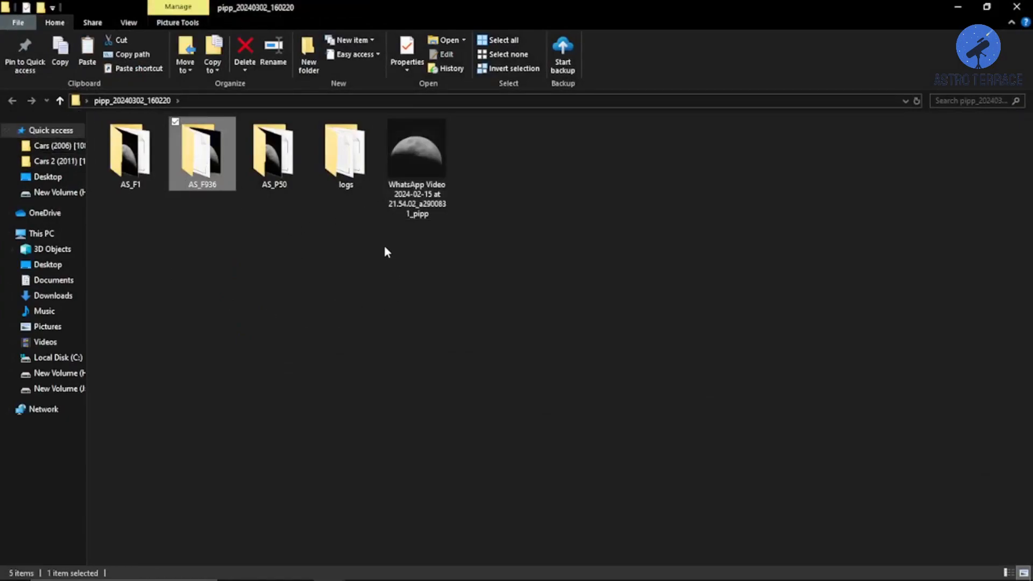
{"action": "double_click", "coordinate": [284, 189]}
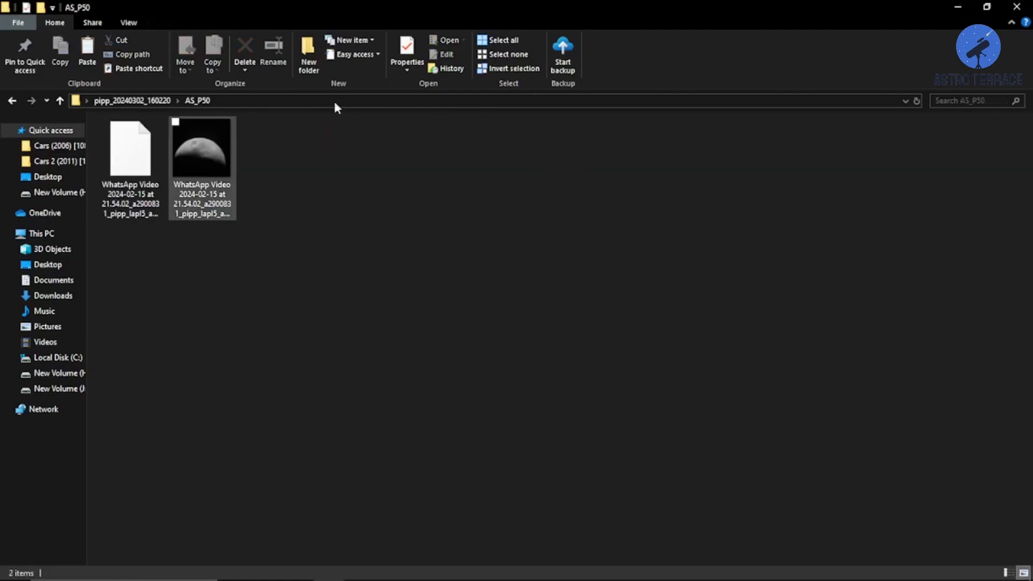
{"action": "double_click", "coordinate": [223, 215]}
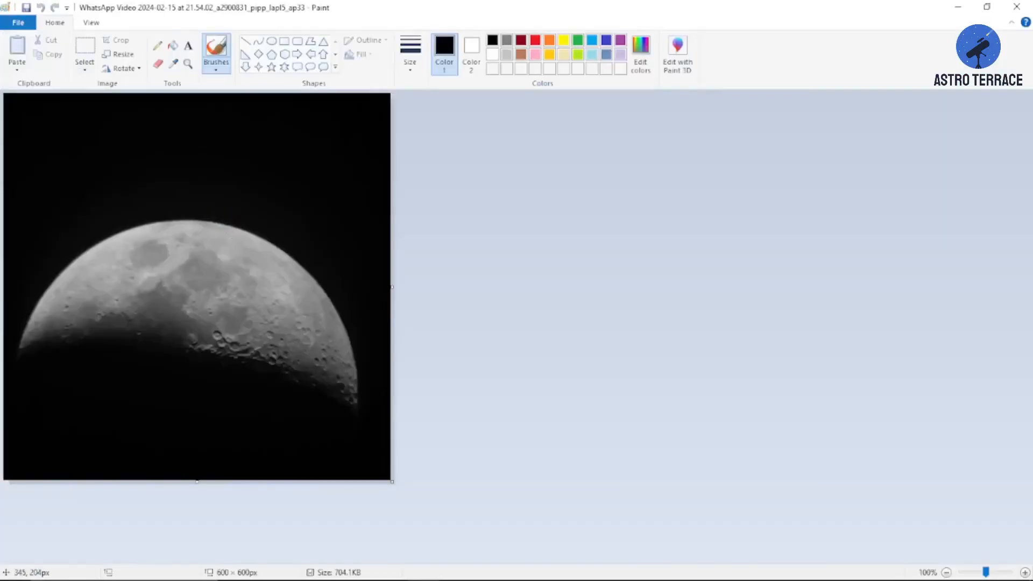
{"action": "scroll", "coordinate": [280, 373], "scroll_direction": "up", "scroll_amount": 4}
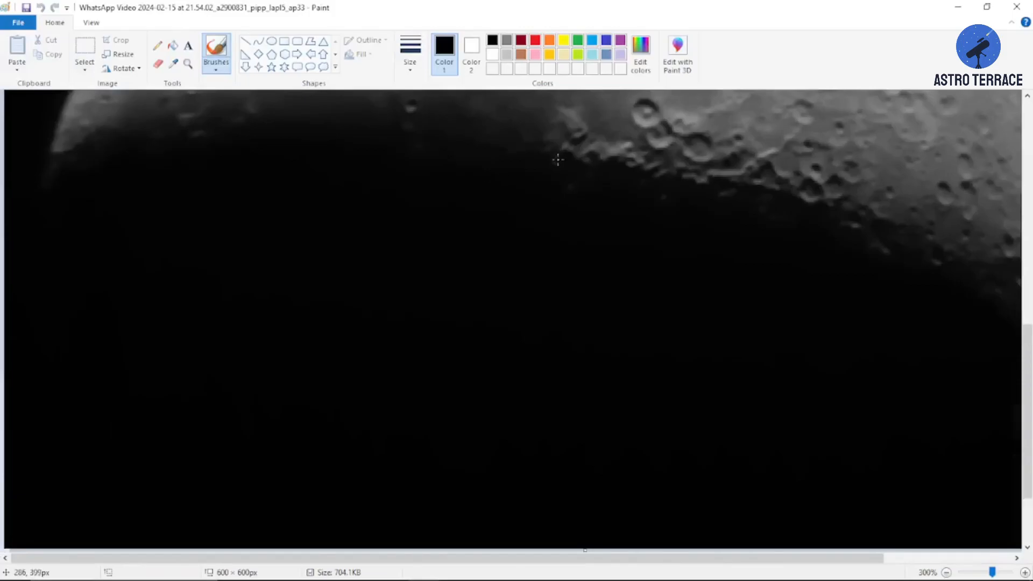
{"action": "scroll", "coordinate": [655, 412], "scroll_direction": "down", "scroll_amount": 4}
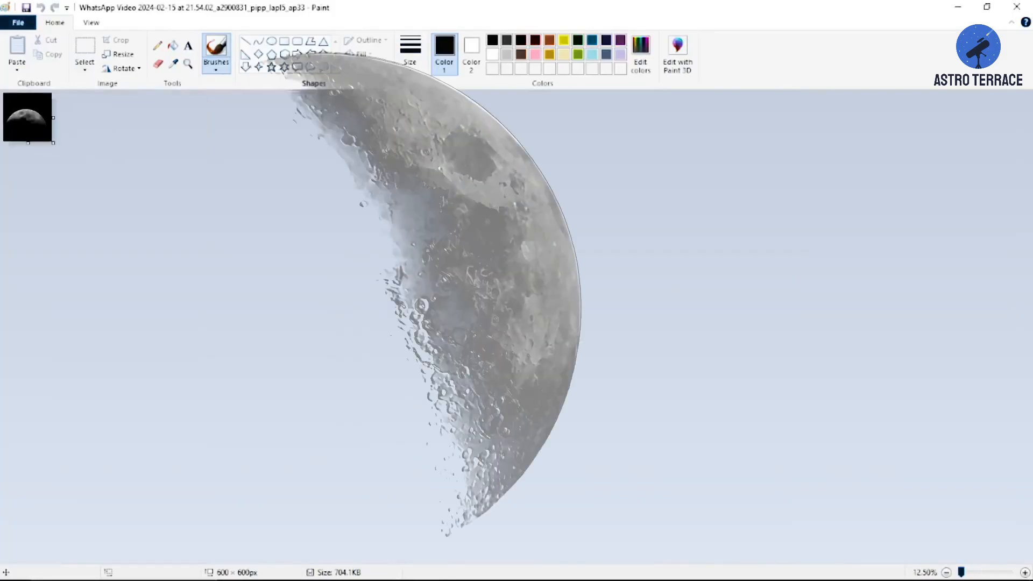